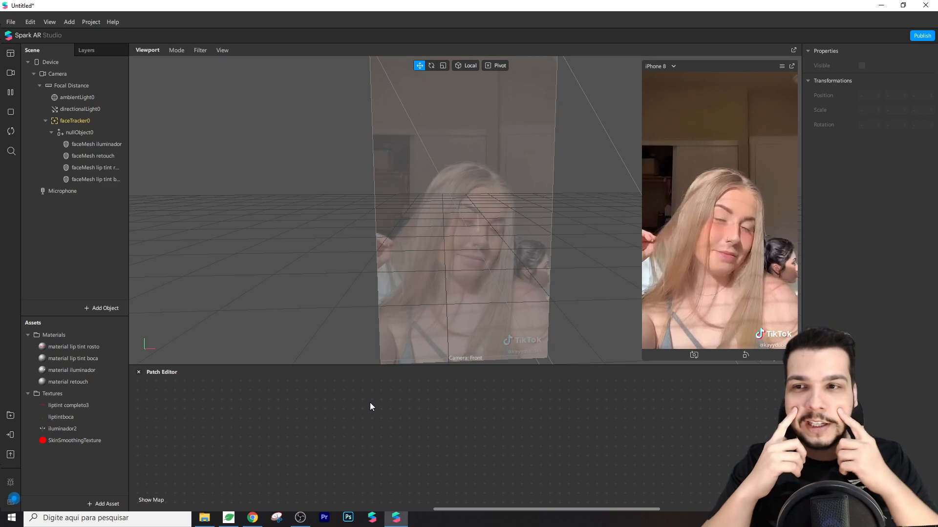
# Hide the Patch Editor and enlarge the phone simulator preview.
pyautogui.hotkey('ctrl', 'alt', 'p')
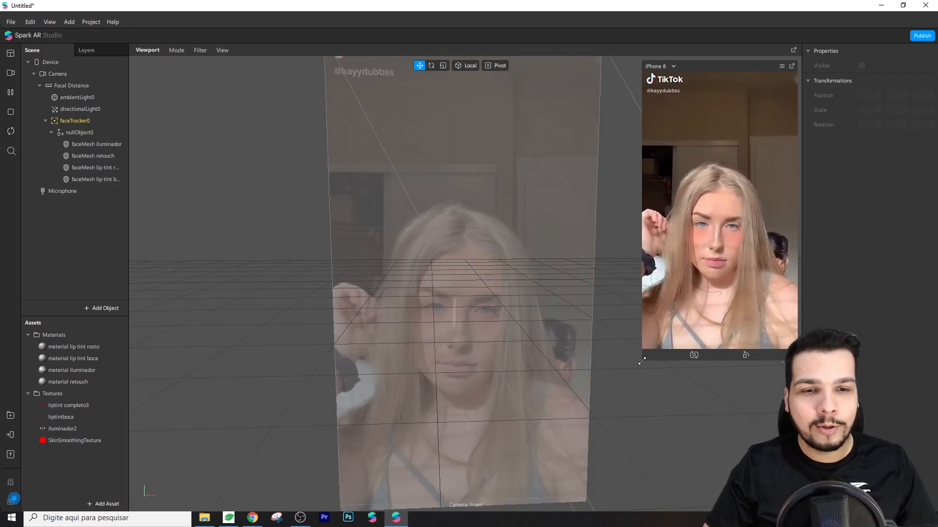
pyautogui.moveTo(642, 361); pyautogui.dragTo(540, 454)
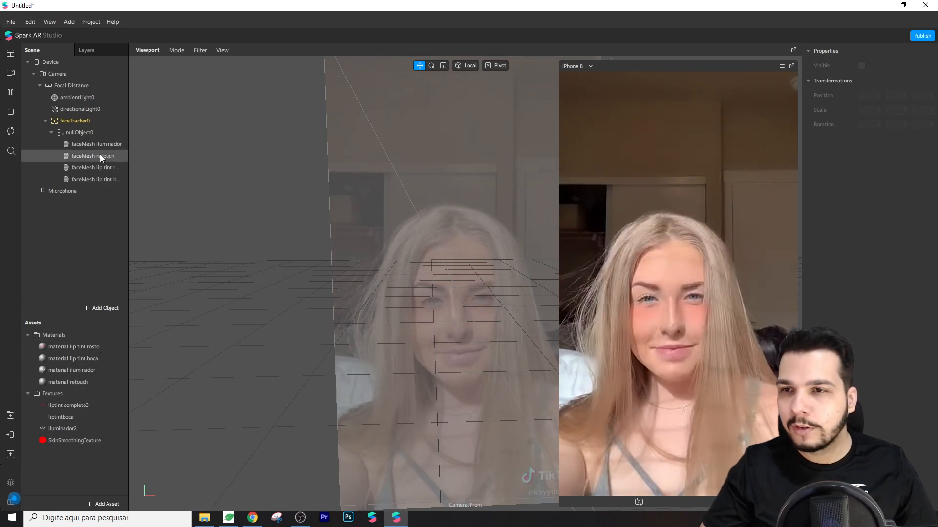
# Toggle nullObject0's visibility to compare the face with and without the makeup effect.
pyautogui.click(80, 131)
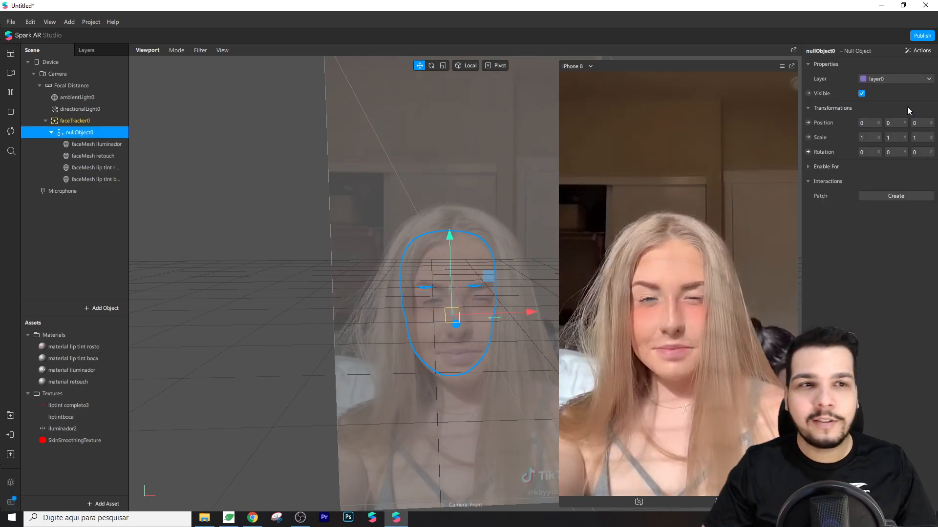
pyautogui.click(862, 93)
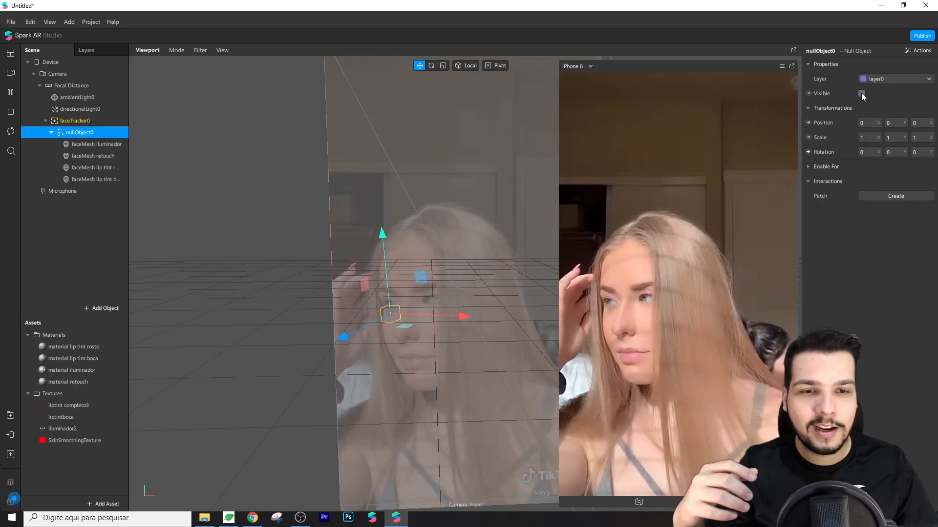
pyautogui.click(861, 94)
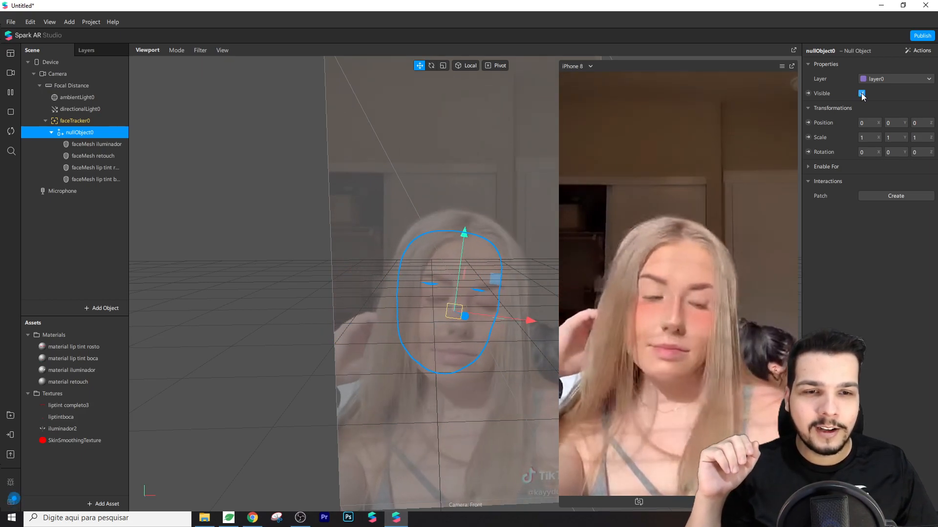
pyautogui.click(862, 93)
pyautogui.click(861, 93)
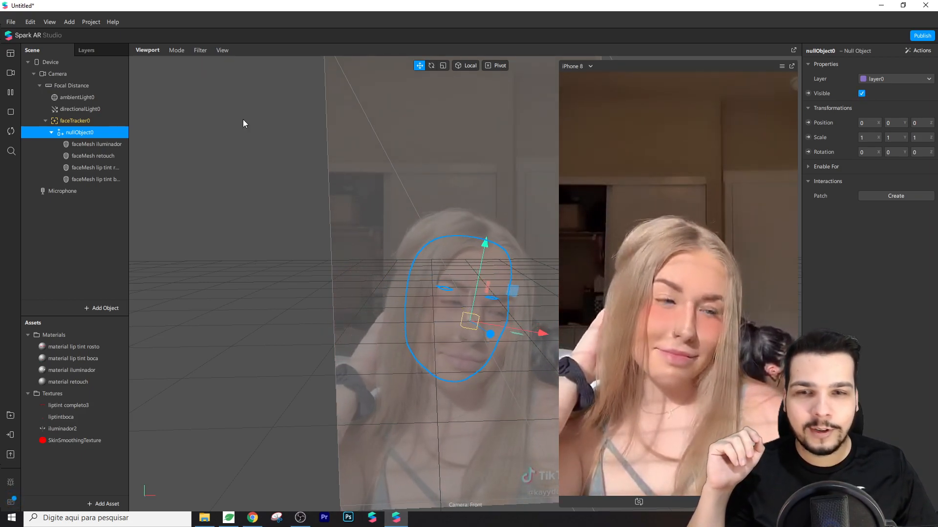
# Switch the simulation to the red-haired woman's video and toggle nullObject0's visibility repeatedly to compare the makeup effect on her face.
pyautogui.click(11, 73)
pyautogui.click(90, 199)
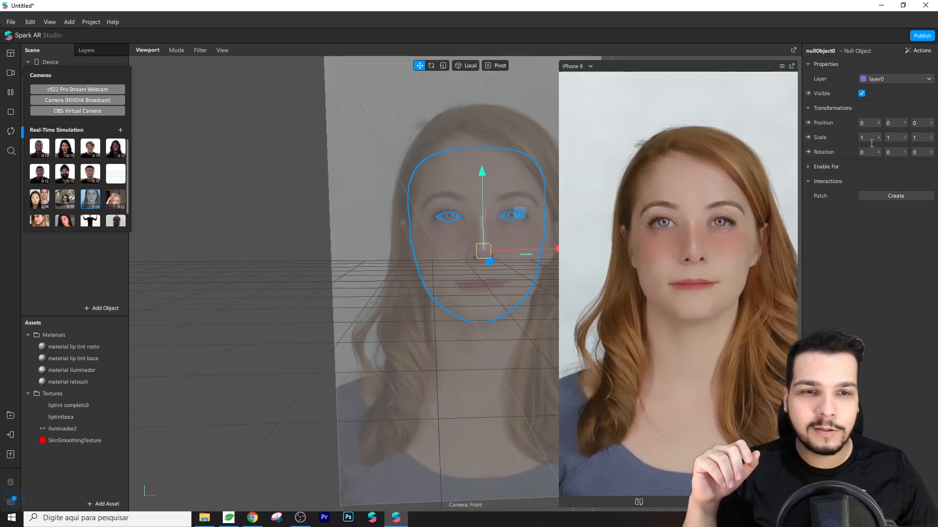
pyautogui.click(861, 93)
pyautogui.click(861, 94)
pyautogui.click(861, 93)
pyautogui.click(861, 93)
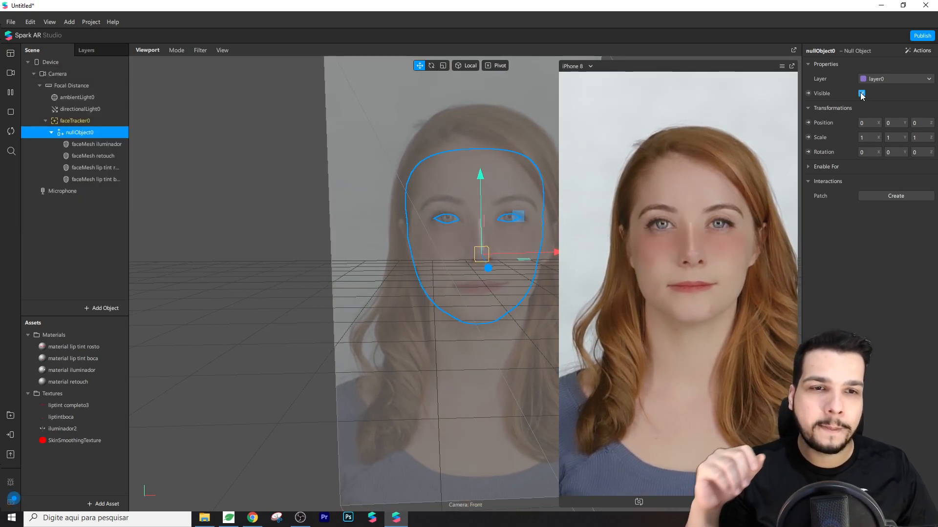
pyautogui.click(861, 93)
pyautogui.click(861, 94)
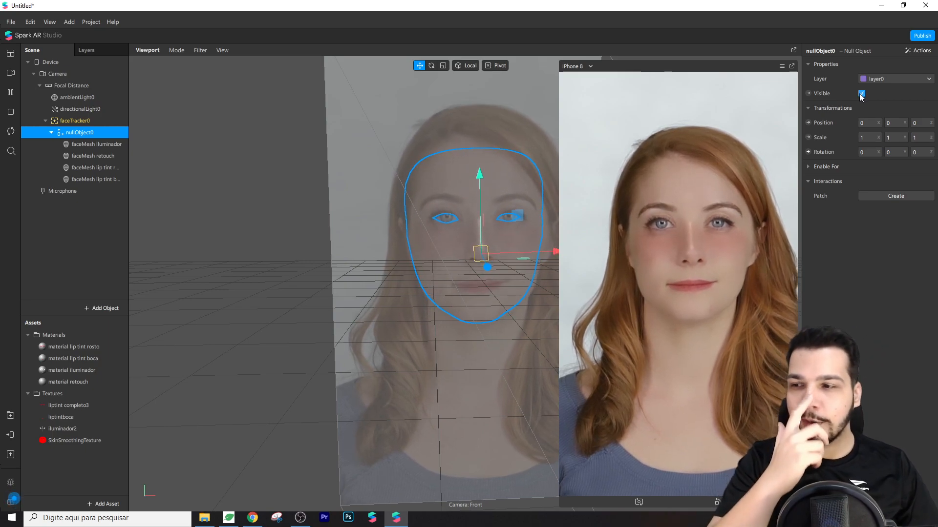
pyautogui.click(863, 96)
pyautogui.click(863, 96)
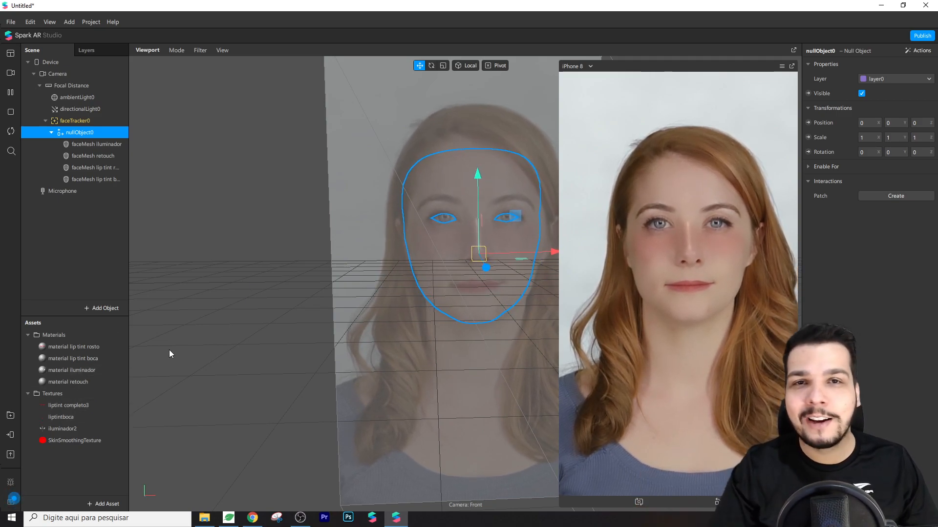
# Switch to the browser, view the gloss and complete make-up tutorial videos on YouTube, and close both video tabs.
pyautogui.click(75, 408)
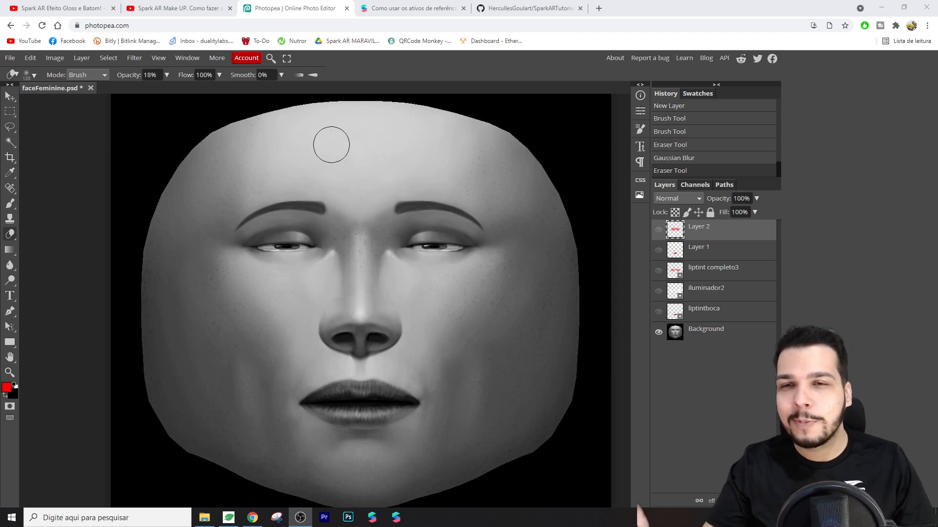
pyautogui.click(62, 5)
pyautogui.scroll(-1, 143, 436)
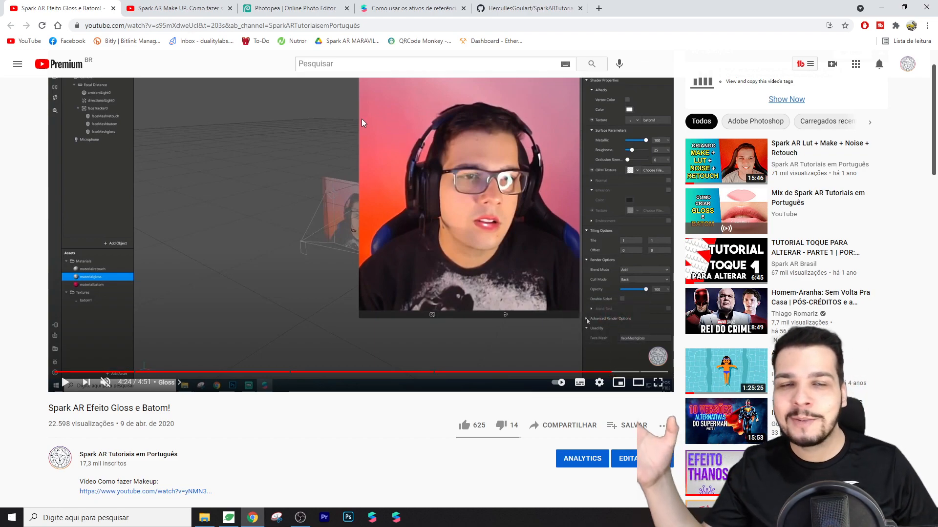
pyautogui.middleClick(70, 8)
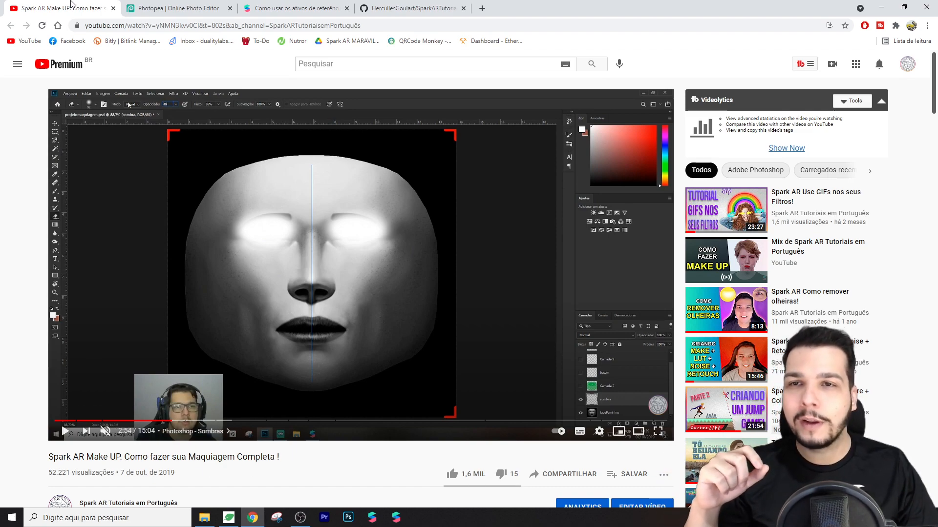
pyautogui.middleClick(70, 6)
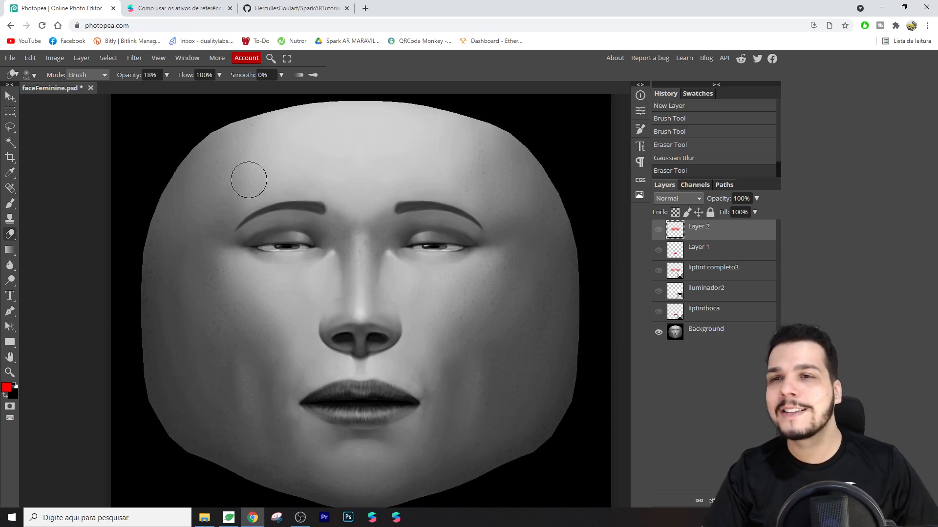
# Open the Spark AR Face Reference Assets article from the Google results for "spark ar face reference assets" and review it.
pyautogui.click(160, 6)
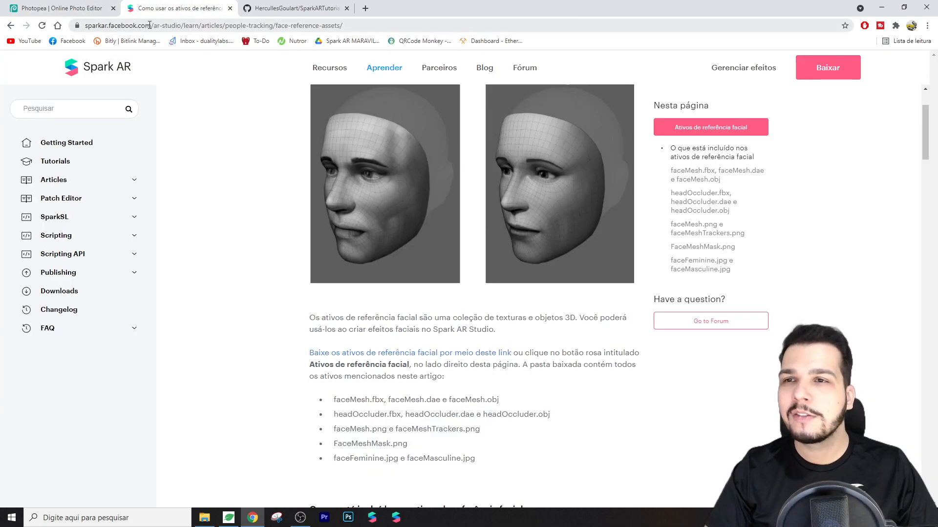
pyautogui.click(11, 25)
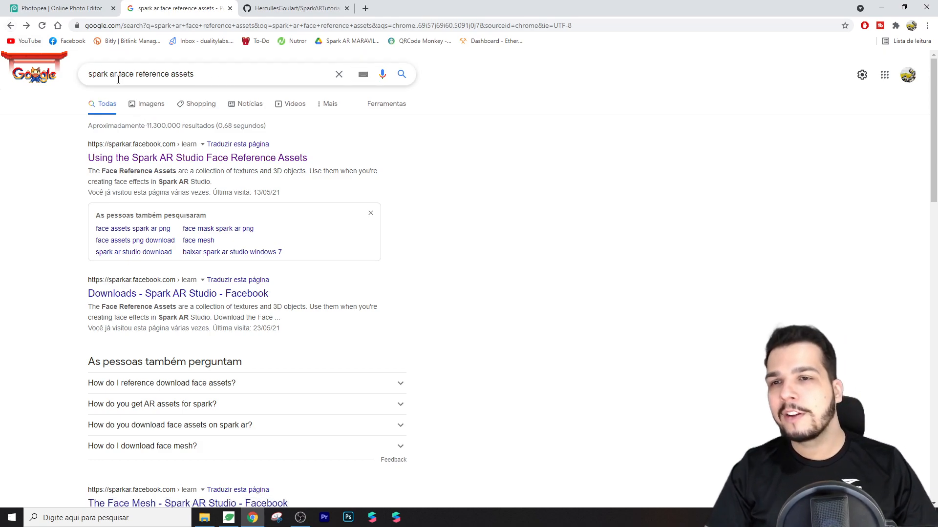
pyautogui.click(137, 162)
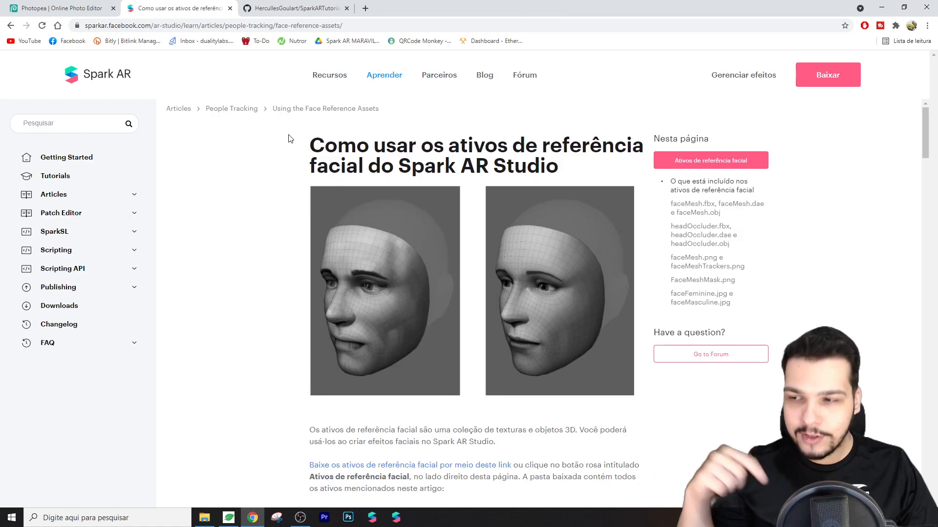
pyautogui.scroll(-1, 293, 210)
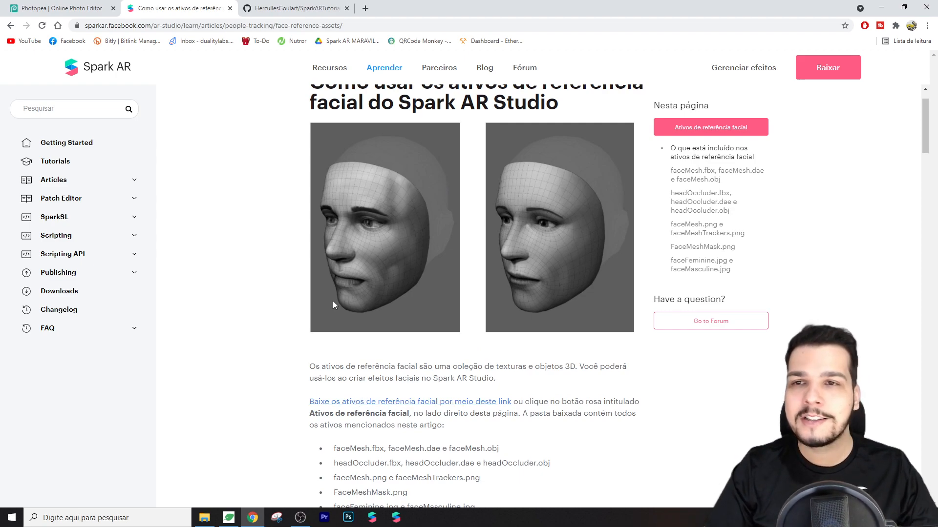
# Return to faceFeminine.psd in Photopea and preview the liptintboca, iluminador2, liptint completo3 and Layer 1 layers one by one.
pyautogui.click(69, 8)
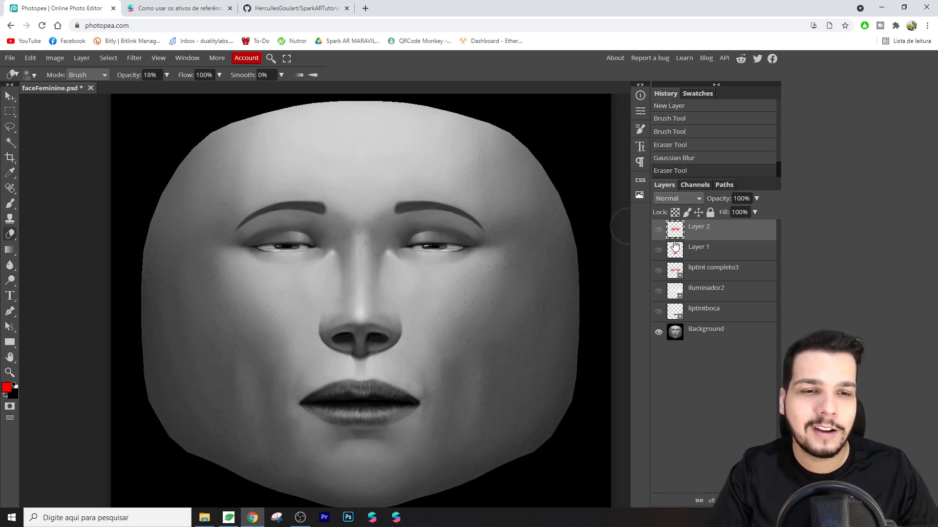
pyautogui.click(659, 312)
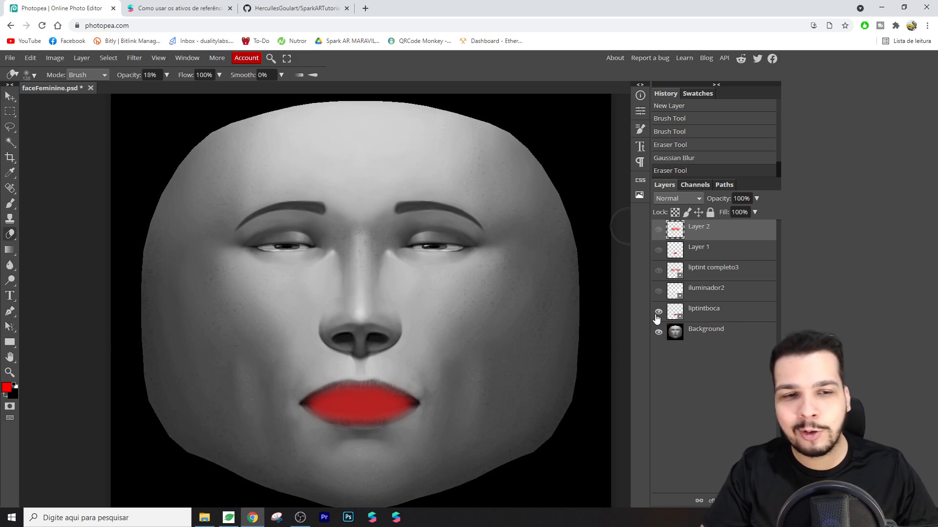
pyautogui.click(658, 291)
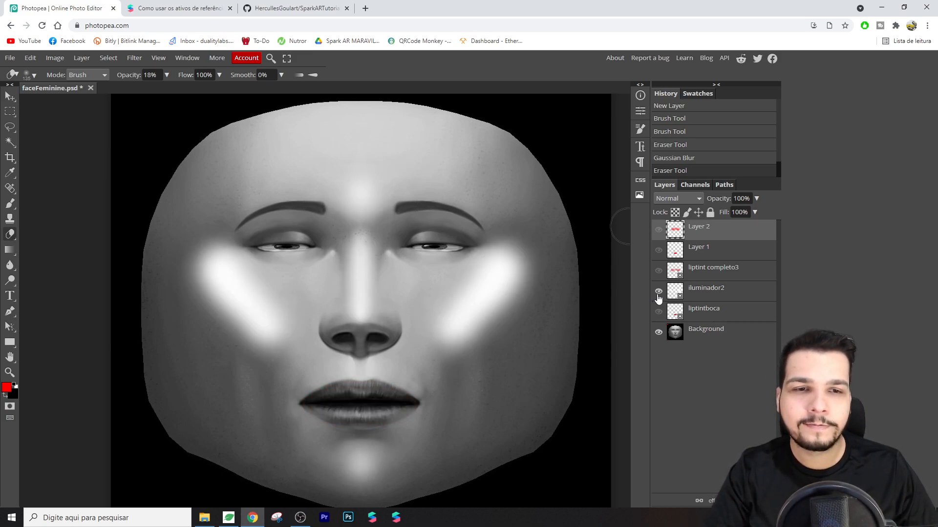
pyautogui.click(658, 292)
pyautogui.click(658, 271)
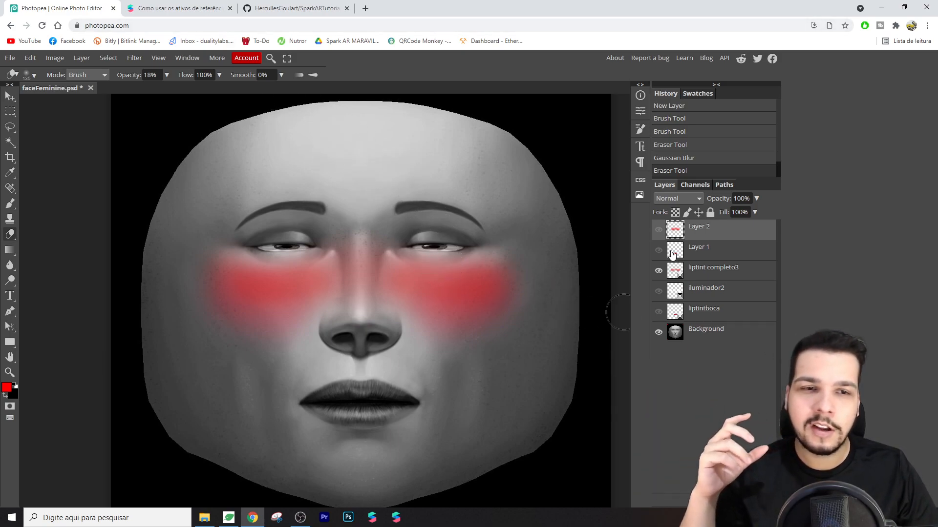
pyautogui.click(658, 271)
pyautogui.click(658, 250)
pyautogui.click(658, 250)
# Delete Layer 1 and Layer 2 from faceFeminine.psd.
pyautogui.click(693, 251)
pyautogui.press('Delete')
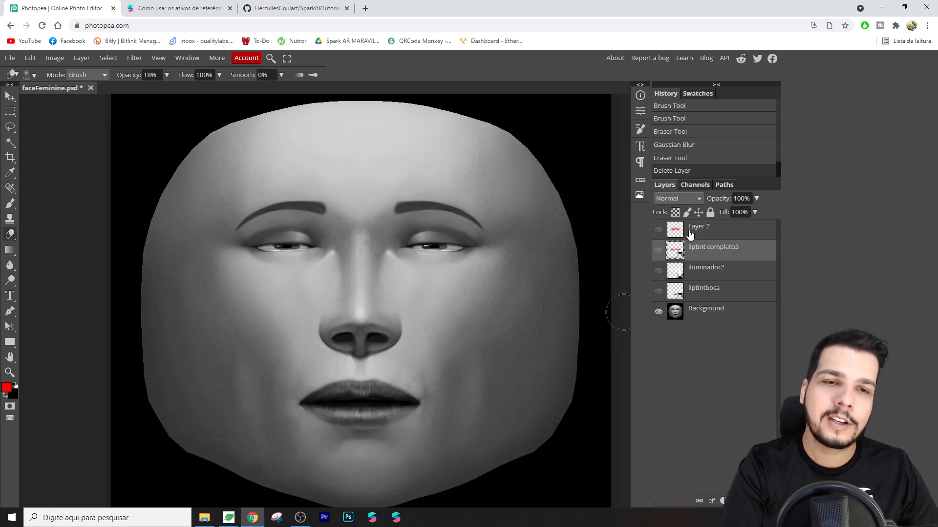
pyautogui.click(681, 235)
pyautogui.click(659, 230)
pyautogui.press('Delete')
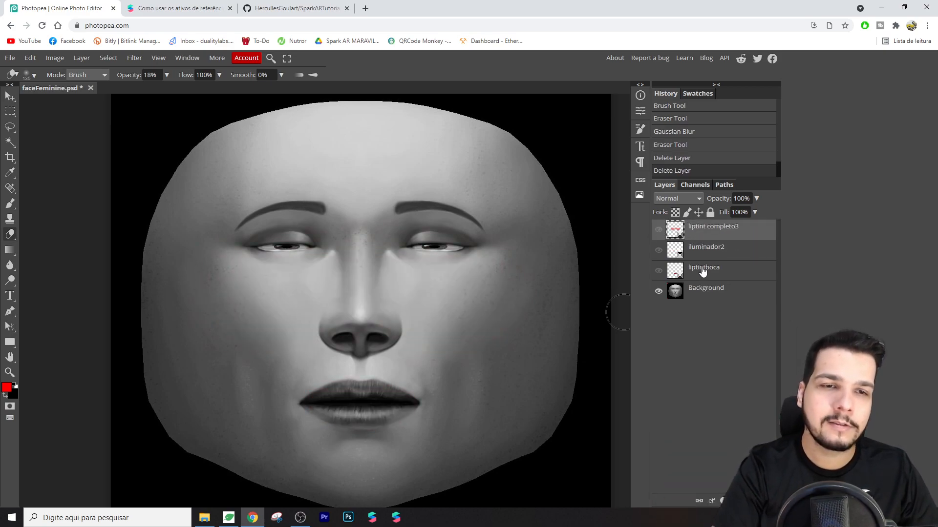
# Add a new empty layer above the others and prepare the soft Brush tool at 115 px with 0% hardness.
pyautogui.hotkey('ctrl', 'shift', 'n')
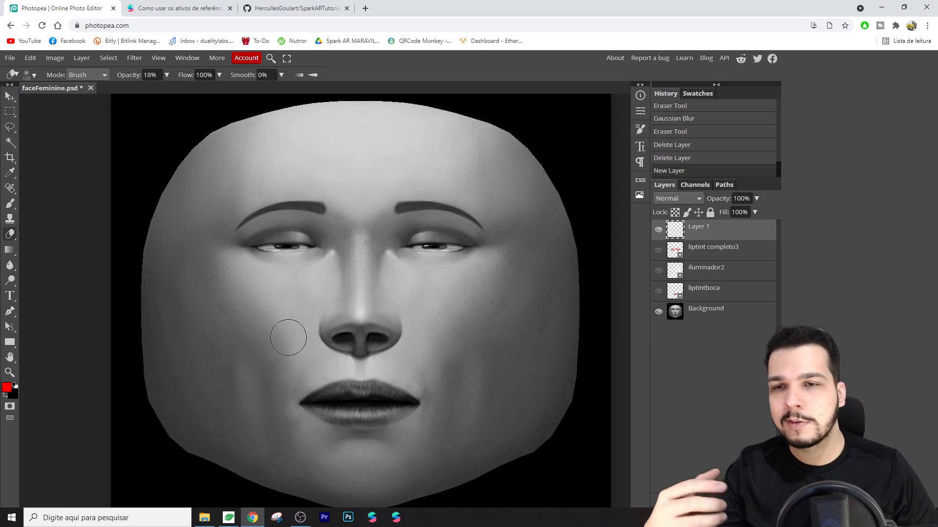
pyautogui.click(11, 204)
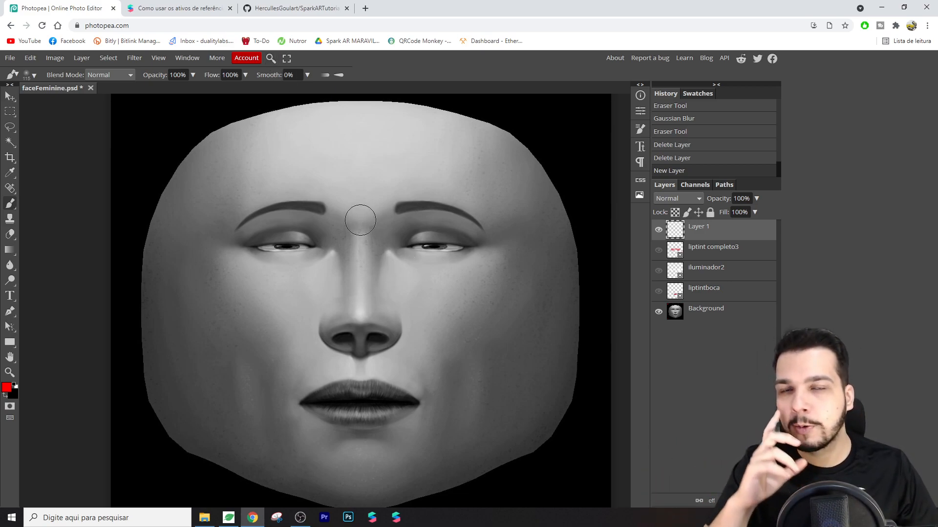
pyautogui.rightClick(263, 304)
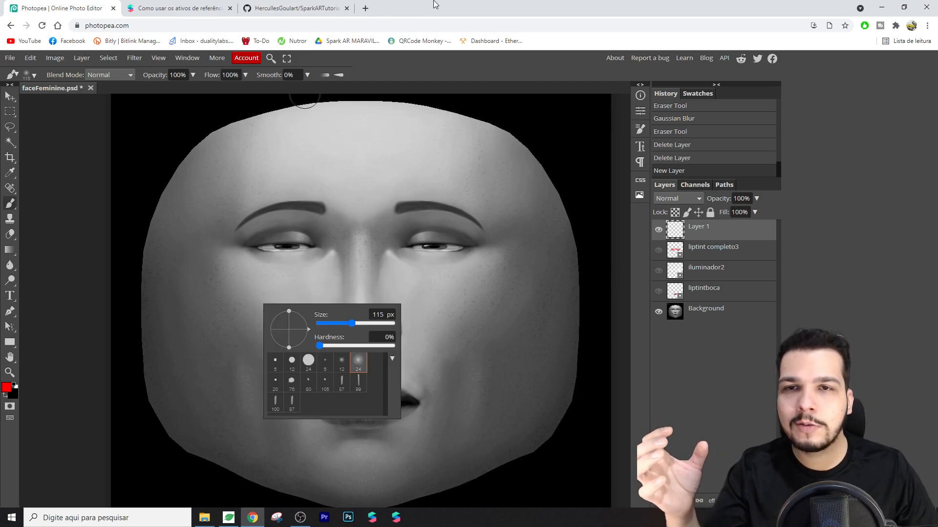
pyautogui.click(95, 223)
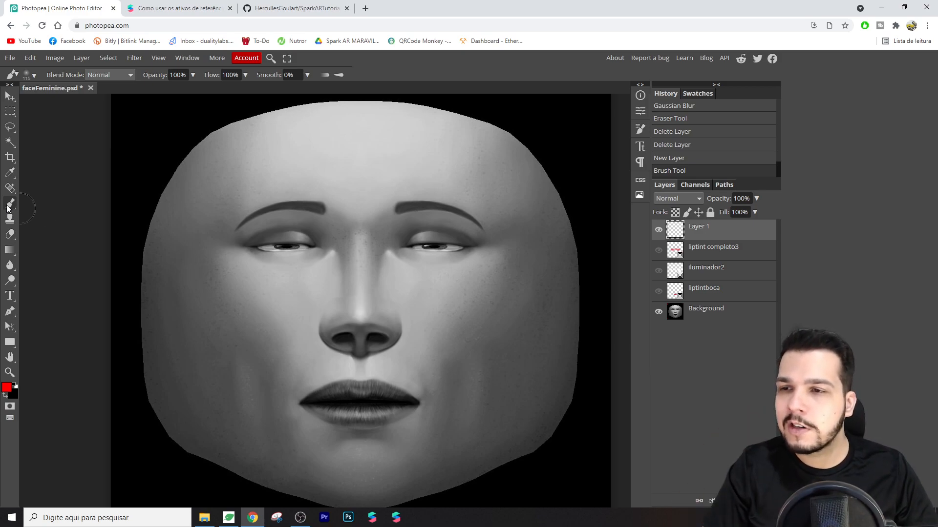
pyautogui.rightClick(294, 288)
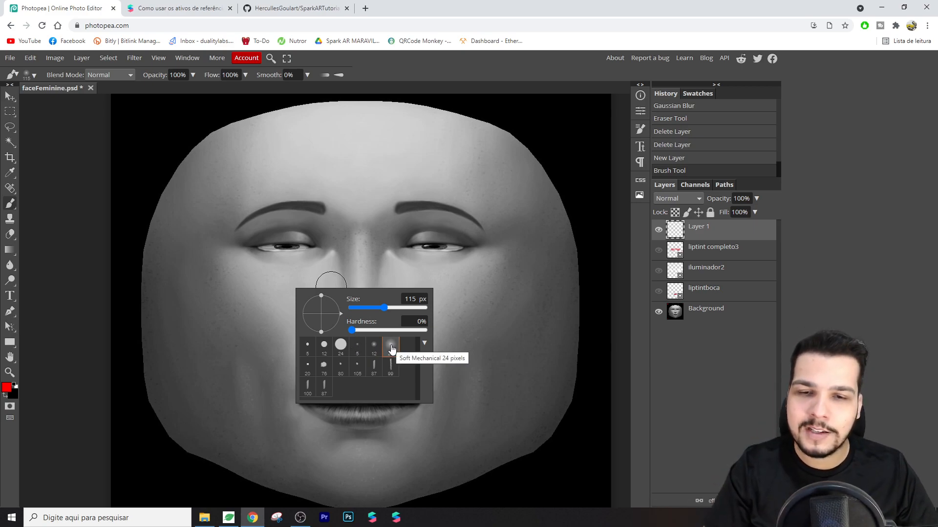
pyautogui.moveTo(268, 278)
pyautogui.mouseDown()
pyautogui.moveTo(510, 313)
pyautogui.moveTo(569, 340)
pyautogui.mouseUp()
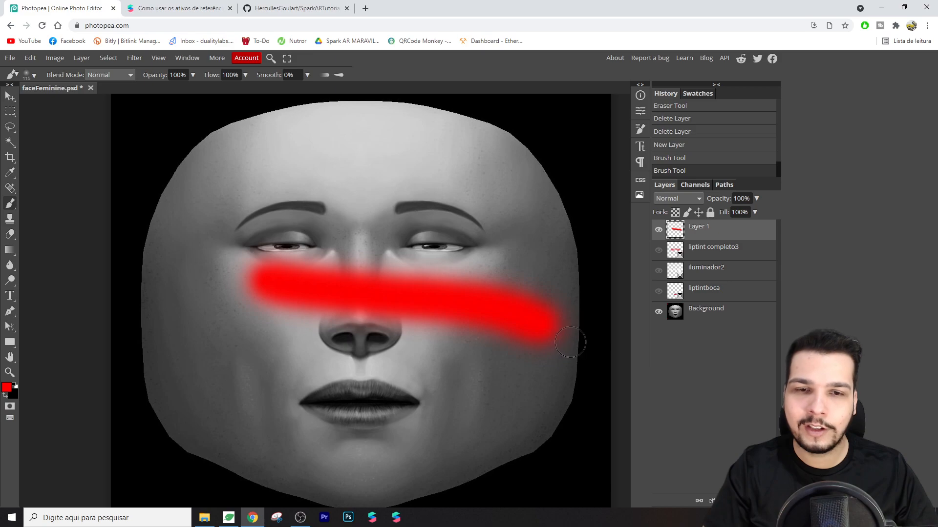
pyautogui.hotkey('ctrl', 'z')
pyautogui.moveTo(239, 280)
pyautogui.mouseDown()
pyautogui.moveTo(299, 293)
pyautogui.moveTo(527, 293)
pyautogui.mouseUp()
pyautogui.hotkey('ctrl', 'z')
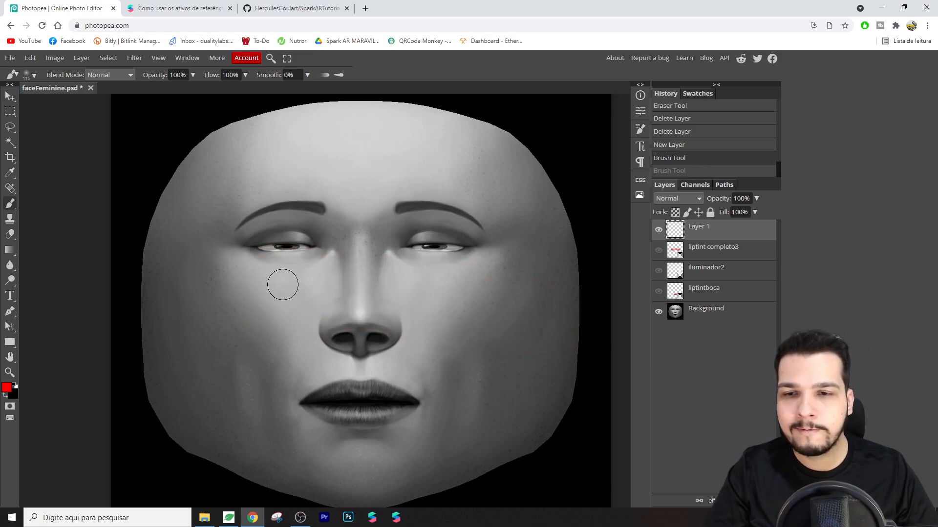
pyautogui.click(259, 295)
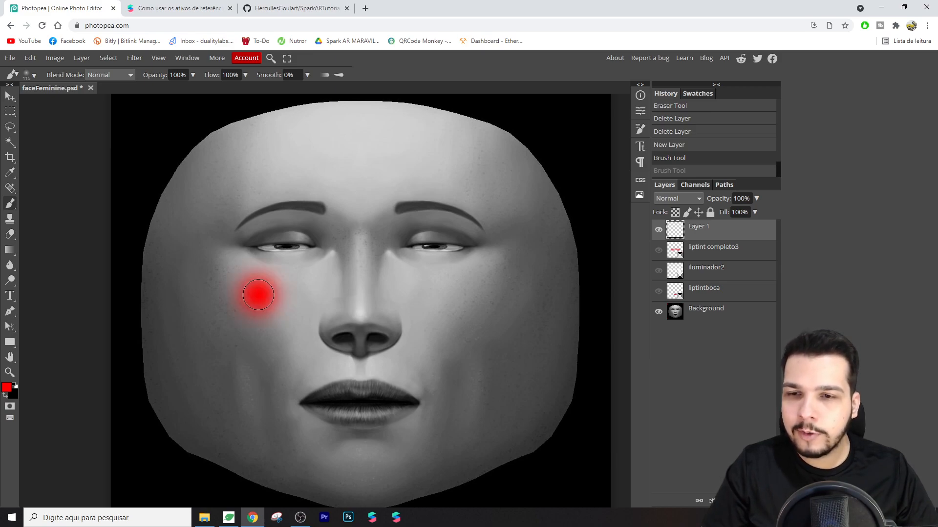
pyautogui.moveTo(265, 295)
pyautogui.mouseDown()
pyautogui.moveTo(473, 294)
pyautogui.moveTo(429, 292)
pyautogui.mouseUp()
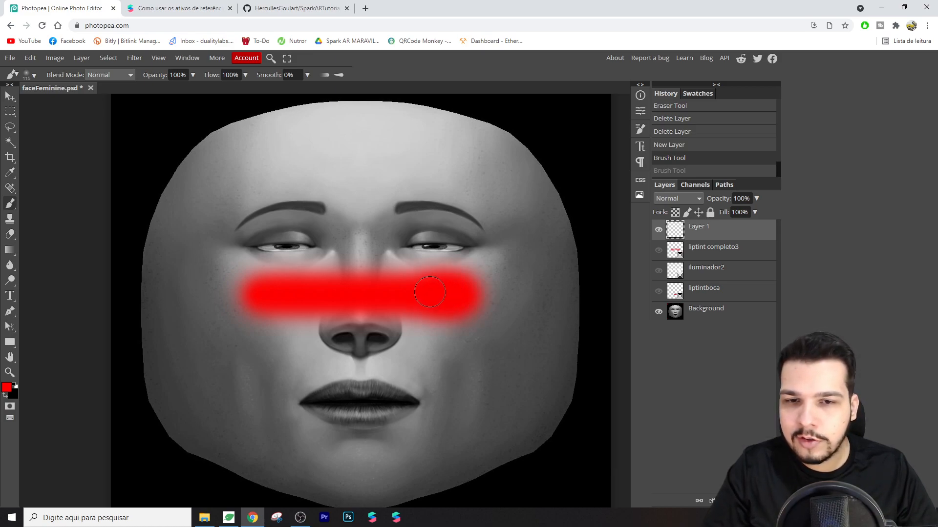
pyautogui.hotkey('ctrl', 'z')
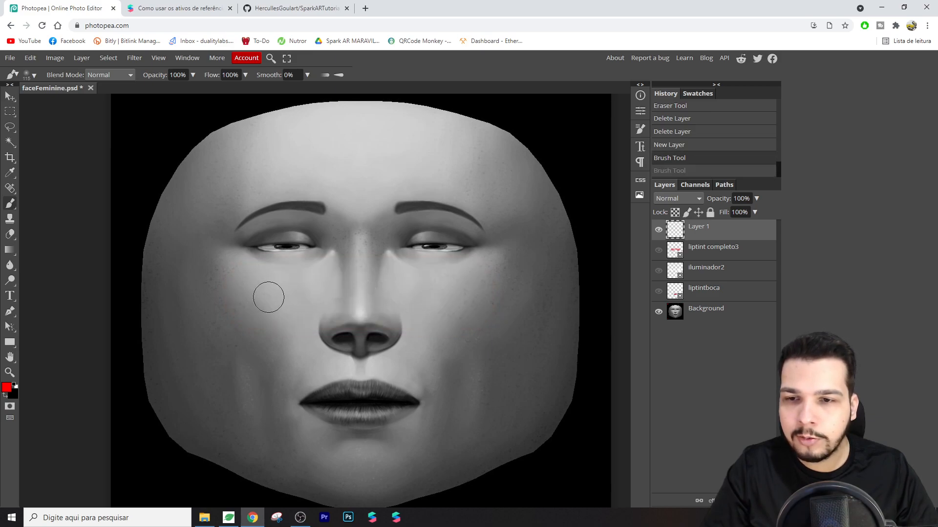
# Paint a straight horizontal red brush stroke from one cheek across the nose to the other on the new layer.
pyautogui.moveTo(268, 301); pyautogui.dragTo(453, 303)
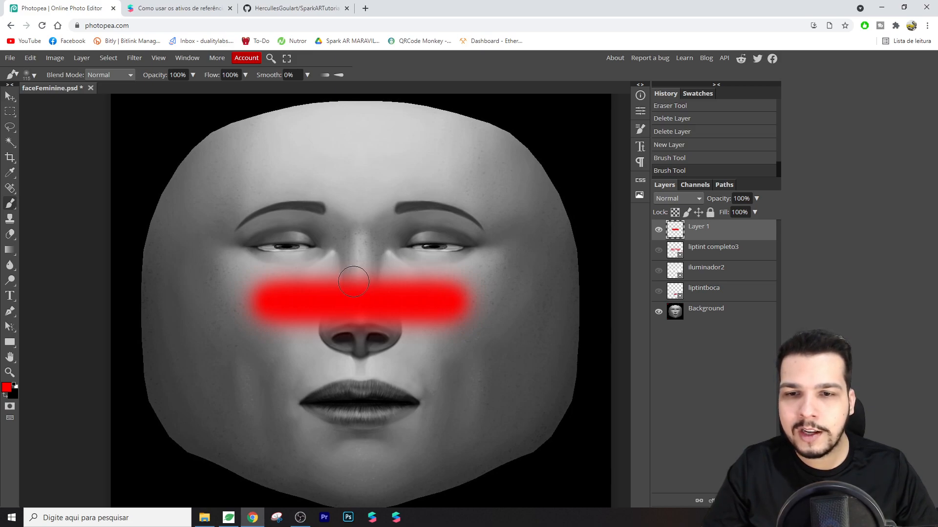
# Paint red over the nose bridge on Layer 1 and erase the red at the nose tip.
pyautogui.moveTo(343, 286)
pyautogui.mouseDown()
pyautogui.moveTo(354, 275)
pyautogui.moveTo(366, 288)
pyautogui.moveTo(378, 275)
pyautogui.mouseUp()
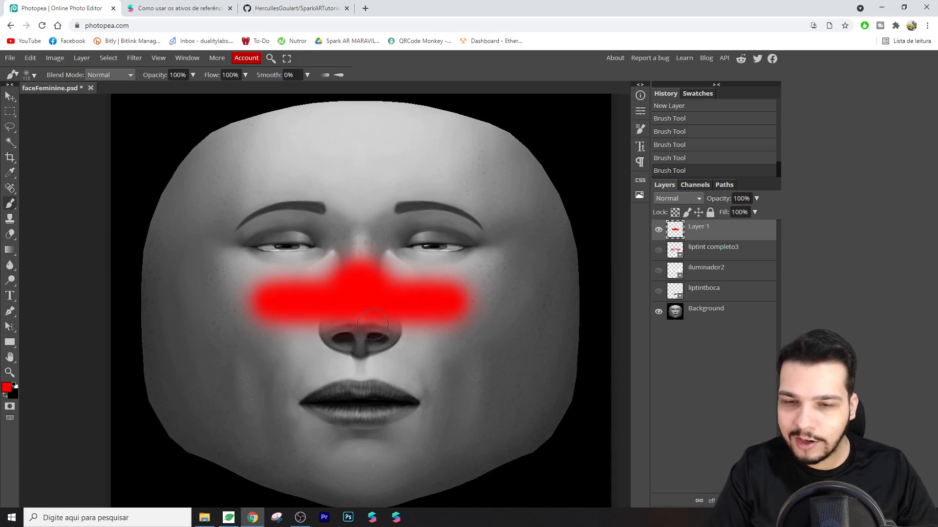
pyautogui.press('e')
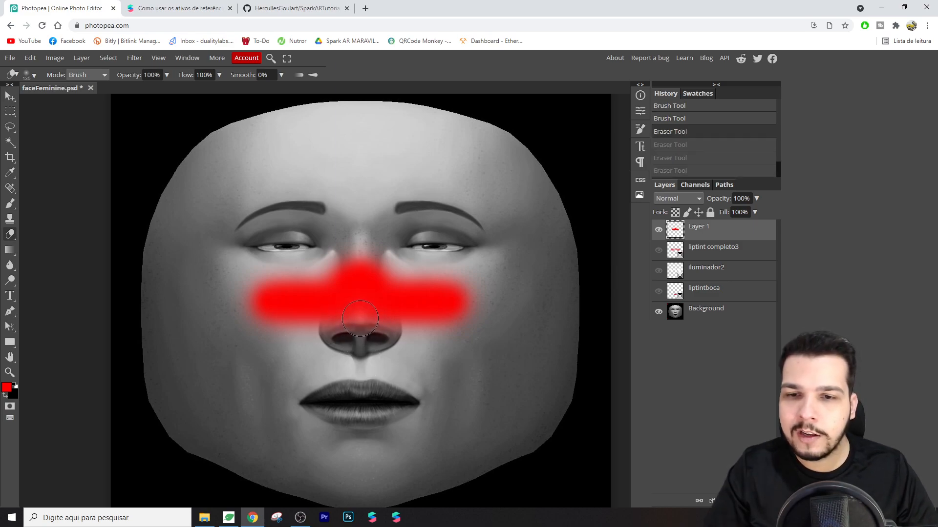
pyautogui.moveTo(360, 318); pyautogui.dragTo(359, 320)
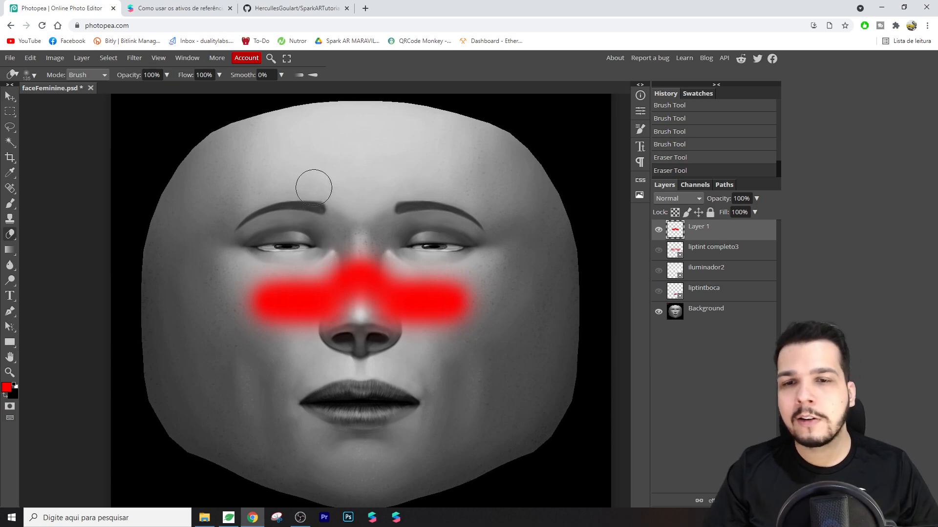
# Apply a Gaussian Blur with a 33 px radius to the red blush on Layer 1.
pyautogui.click(270, 60)
pyautogui.write('blur')
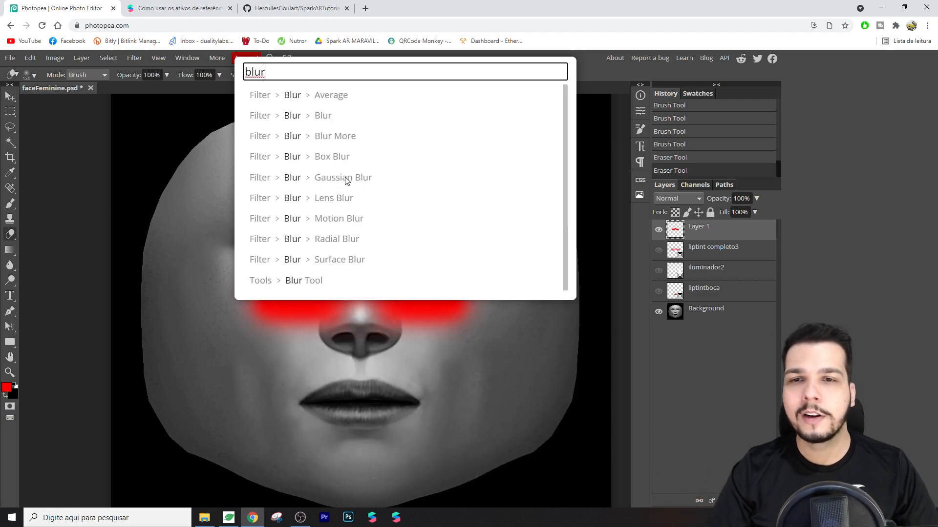
pyautogui.click(339, 178)
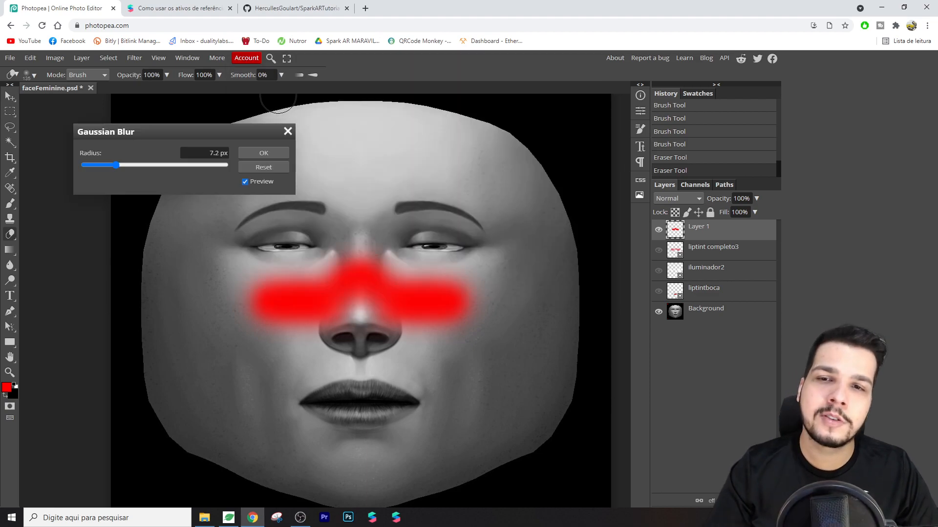
pyautogui.moveTo(227, 163)
pyautogui.mouseDown()
pyautogui.moveTo(104, 163)
pyautogui.moveTo(172, 174)
pyautogui.moveTo(125, 177)
pyautogui.moveTo(139, 178)
pyautogui.mouseUp()
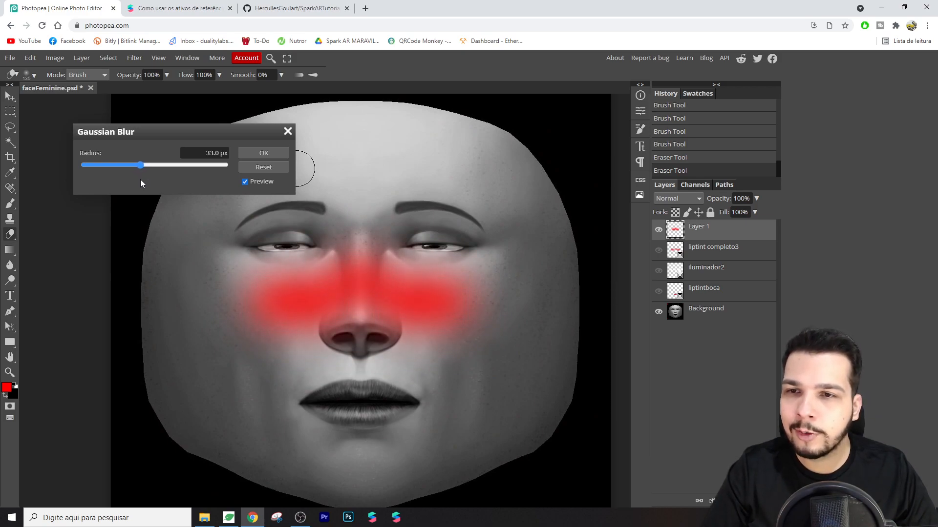
pyautogui.click(256, 153)
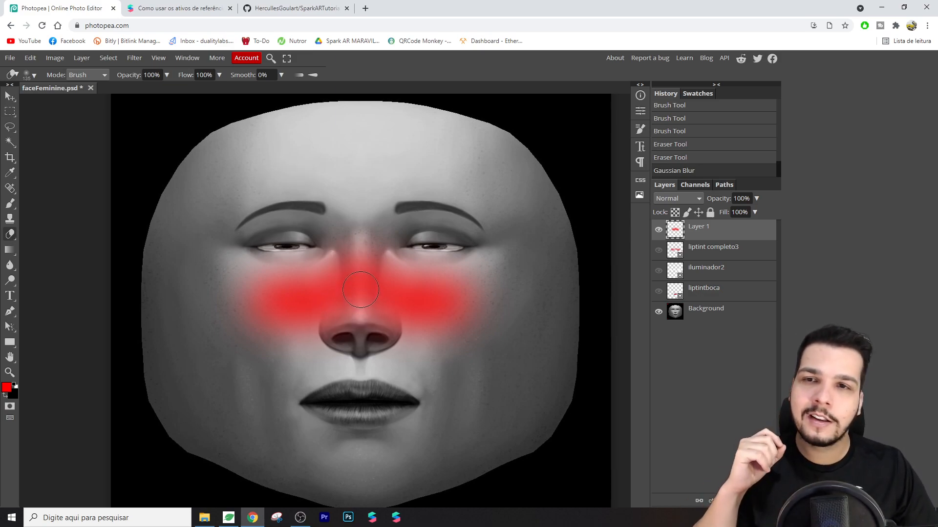
# Set the Eraser opacity to 19% and lightly erase the red along the nose bridge.
pyautogui.click(166, 76)
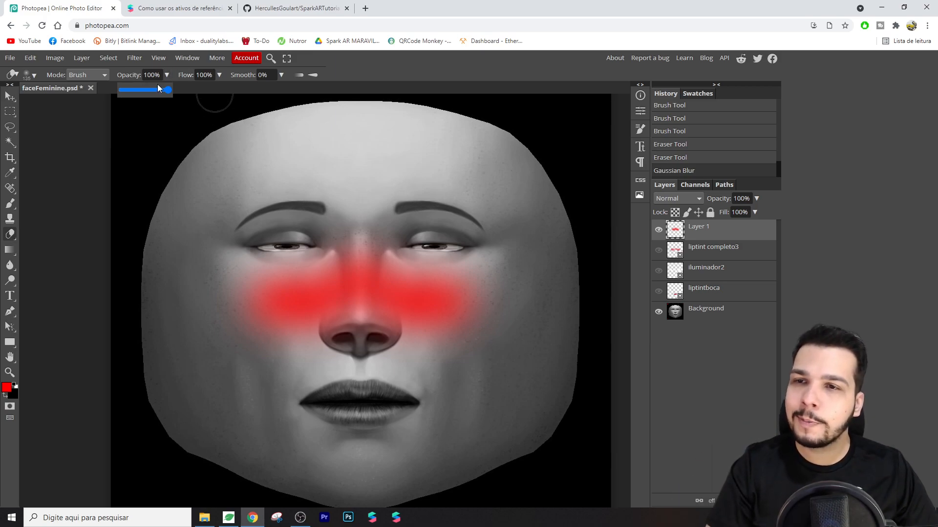
pyautogui.moveTo(169, 91); pyautogui.dragTo(144, 92)
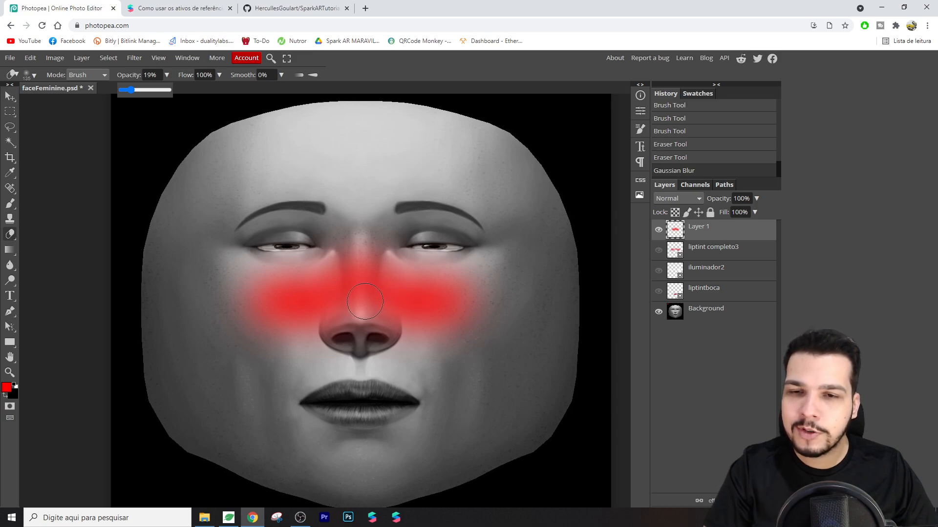
pyautogui.moveTo(360, 299)
pyautogui.mouseDown()
pyautogui.moveTo(361, 310)
pyautogui.moveTo(362, 240)
pyautogui.mouseUp()
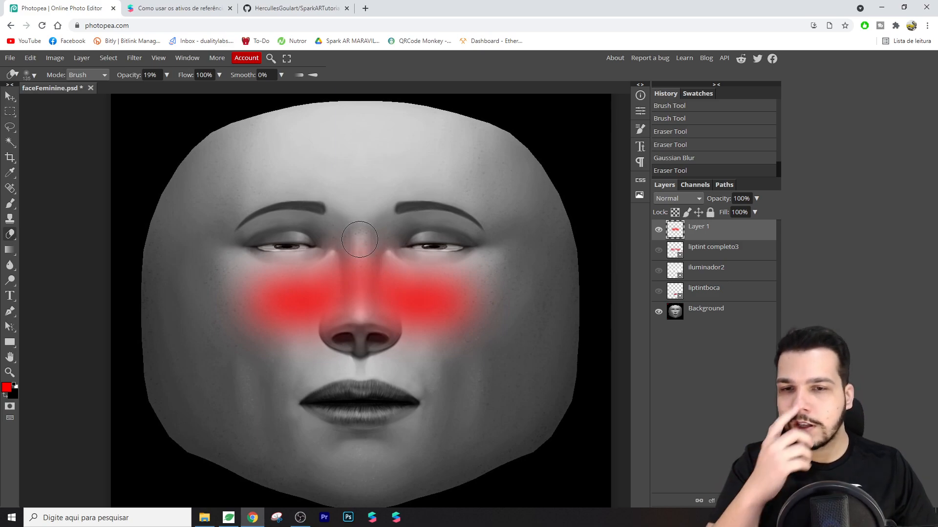
# Compare the blush on Layer 1 with the liptint completo3 layer by toggling their visibility.
pyautogui.click(659, 229)
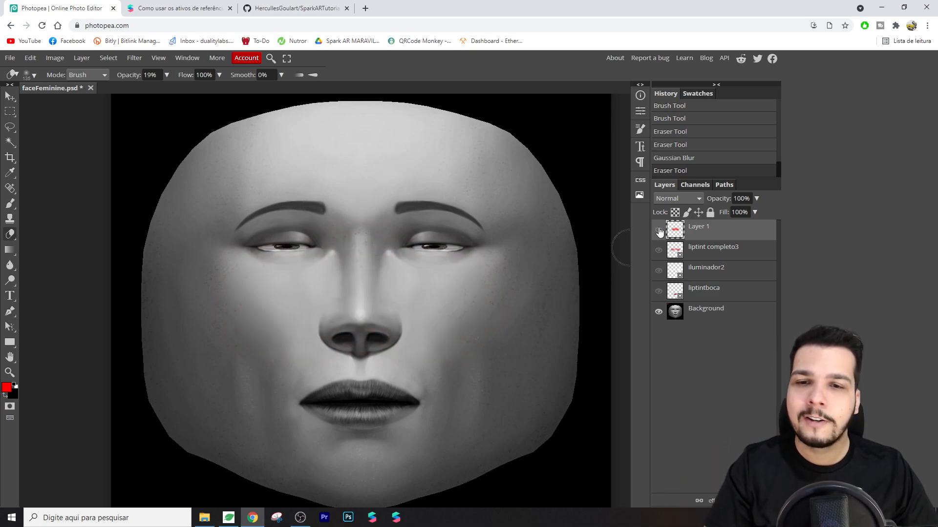
pyautogui.click(658, 230)
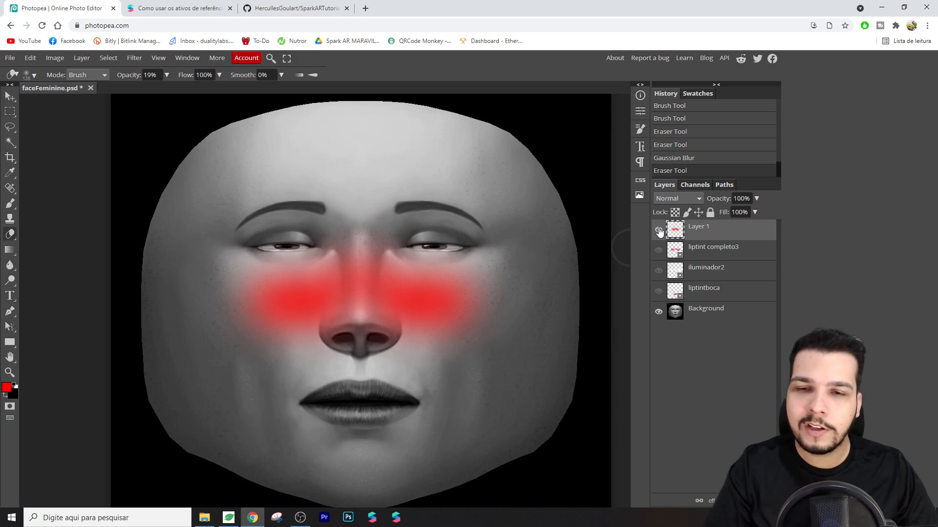
pyautogui.click(659, 229)
pyautogui.click(658, 230)
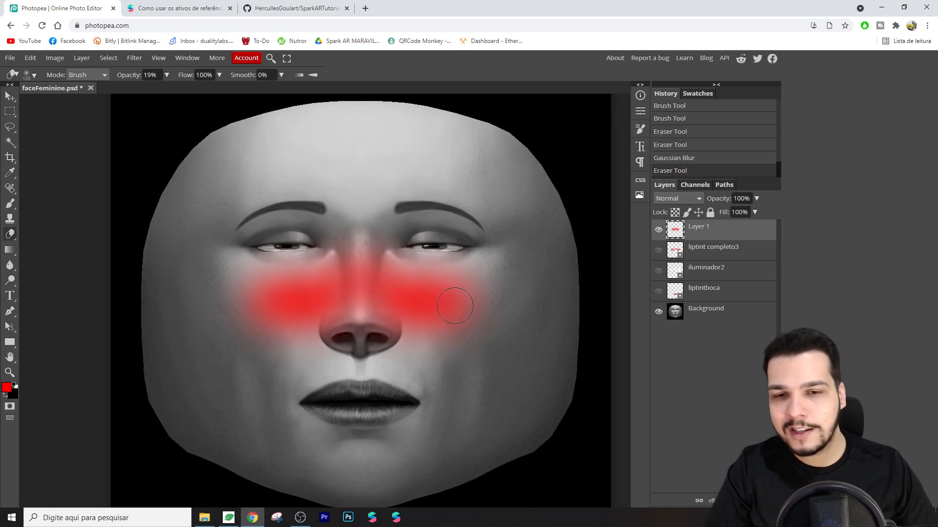
pyautogui.click(659, 250)
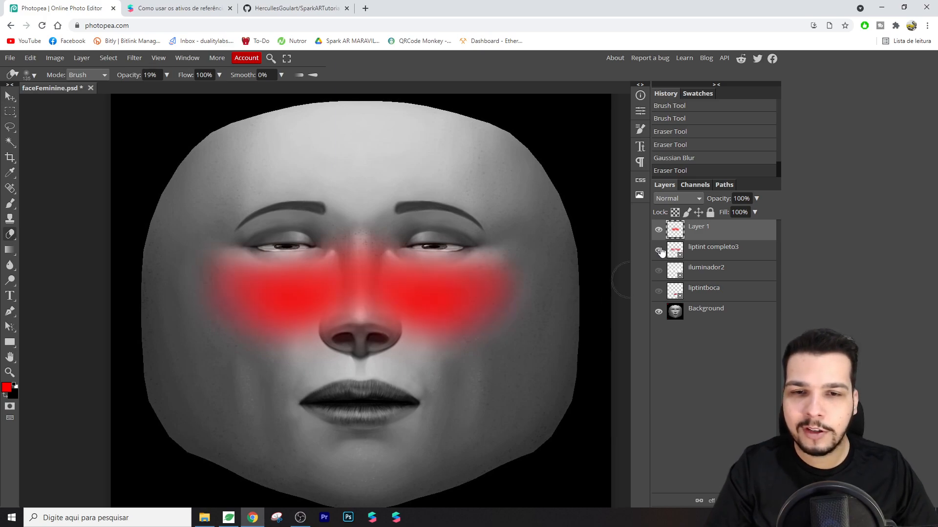
pyautogui.click(658, 230)
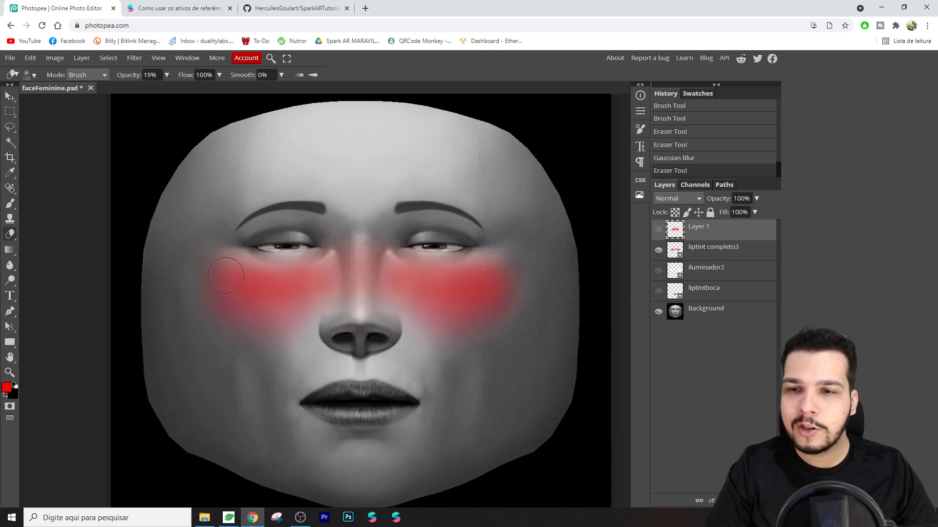
pyautogui.click(659, 231)
pyautogui.click(658, 231)
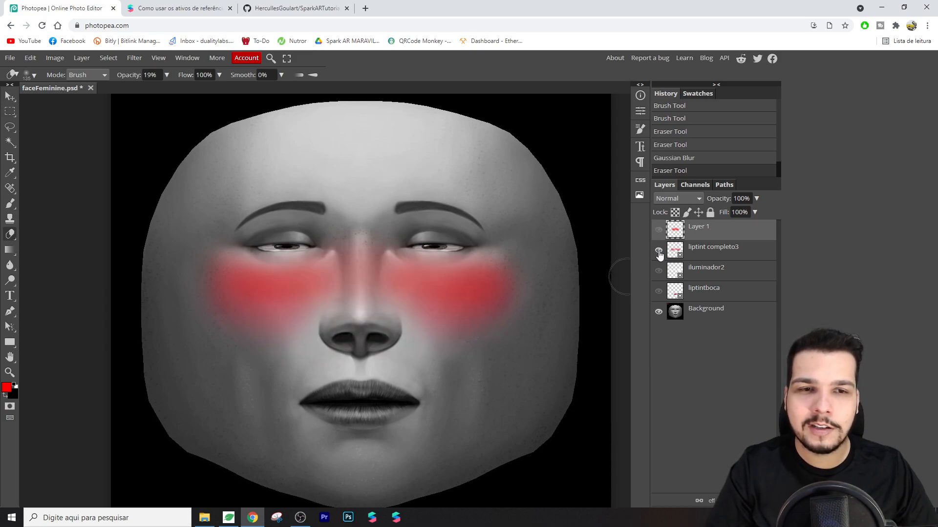
pyautogui.click(658, 251)
pyautogui.click(658, 230)
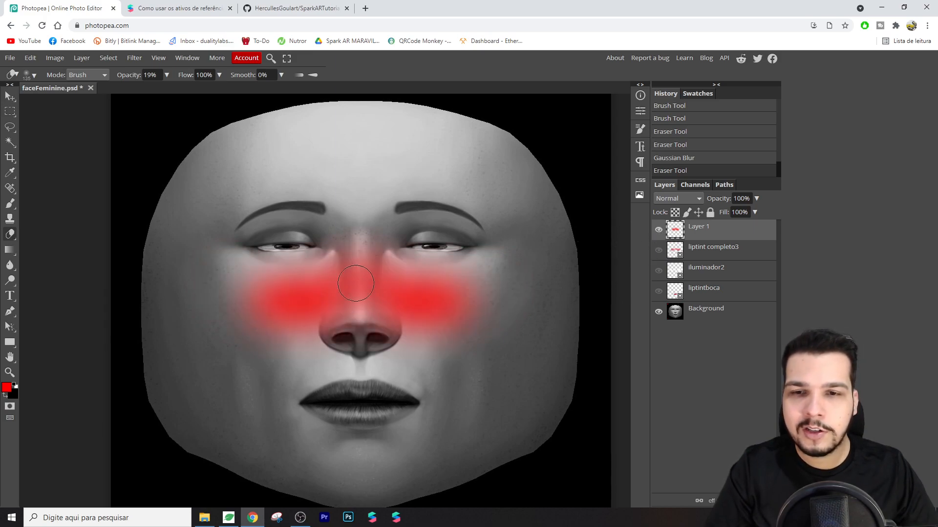
# Lightly erase more red from the nose bridge down to the nose tip, and hide Layer 1.
pyautogui.moveTo(362, 284); pyautogui.dragTo(371, 333)
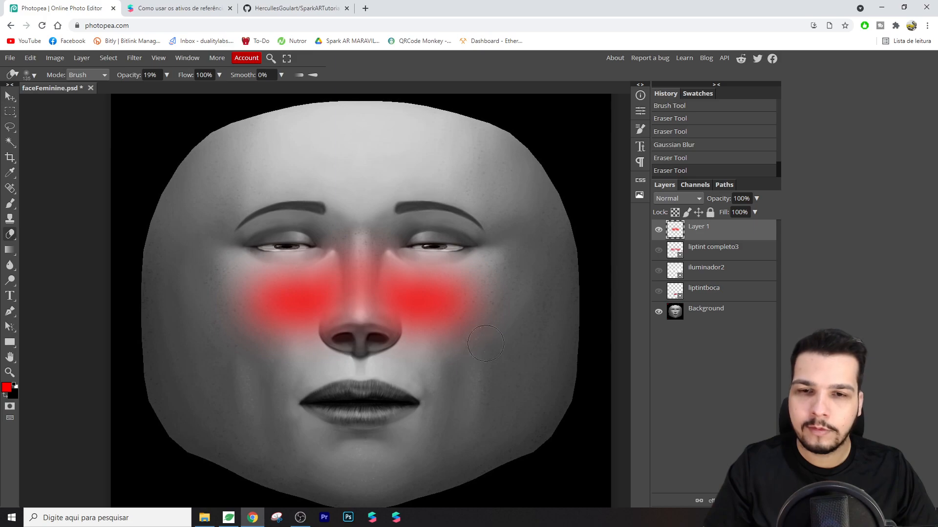
pyautogui.click(658, 250)
pyautogui.click(658, 250)
pyautogui.click(658, 230)
# Preview the liptintboca layer briefly and add a new empty layer above Layer 1.
pyautogui.click(658, 292)
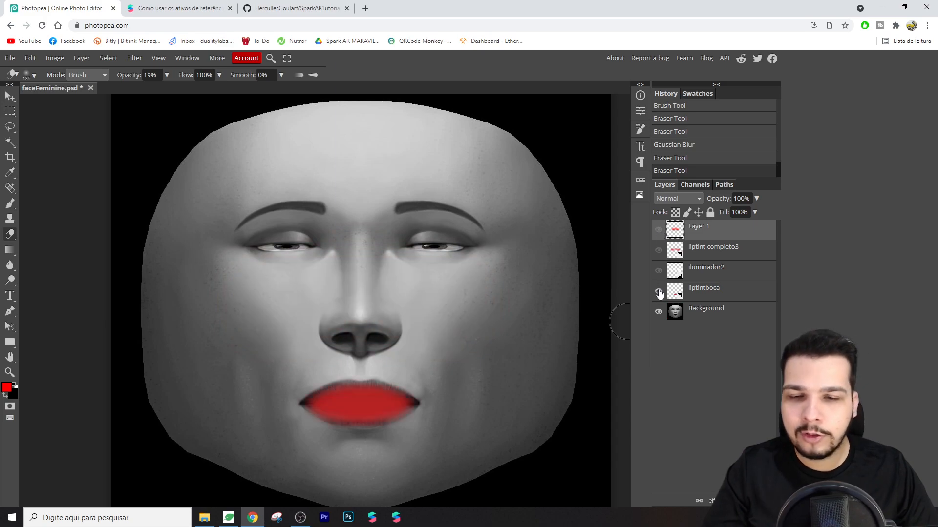
pyautogui.click(658, 292)
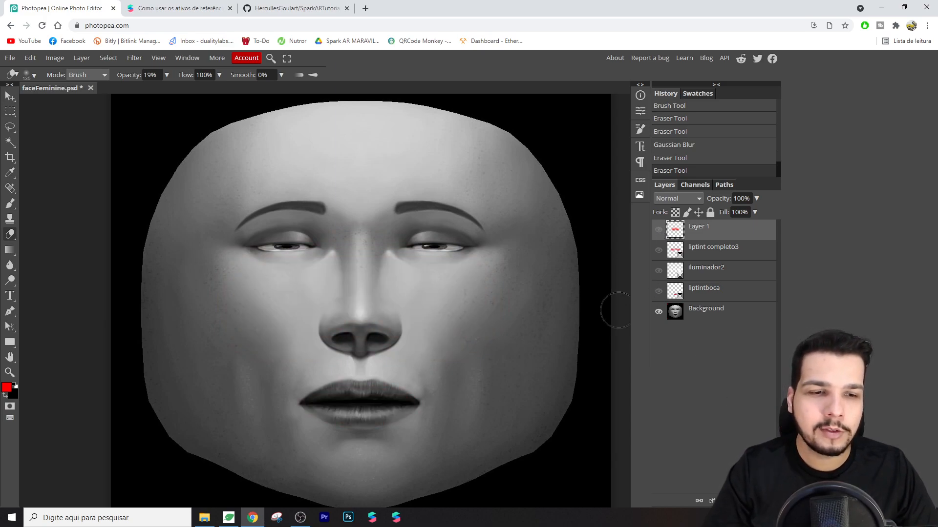
pyautogui.hotkey('ctrl', 'shift', 'n')
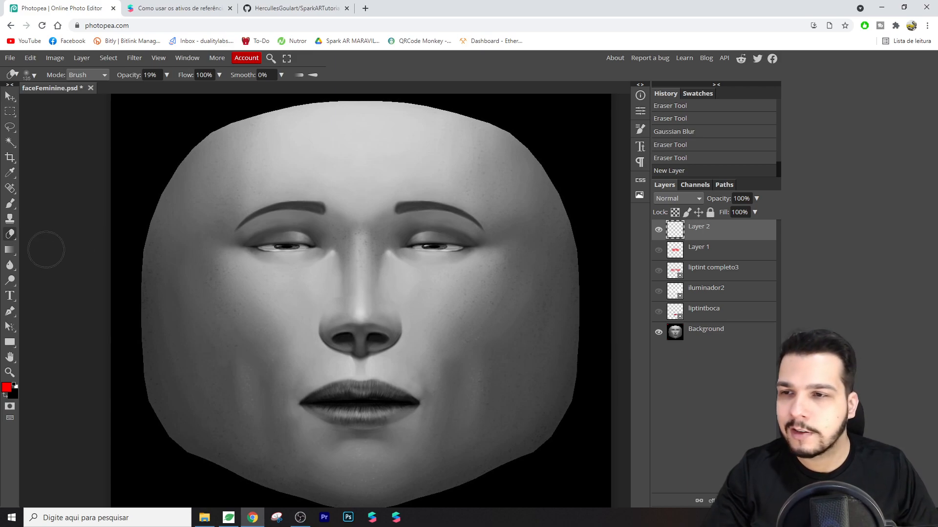
# Prepare the Brush tool with the hard round 24 px preset at 100% hardness, undoing the test dab on the lips.
pyautogui.click(9, 206)
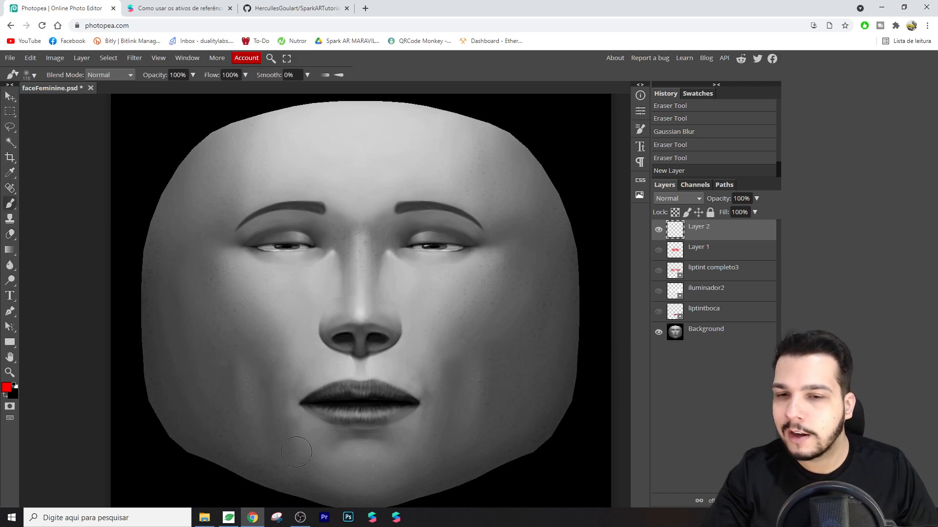
pyautogui.rightClick(371, 399)
pyautogui.moveTo(459, 420); pyautogui.dragTo(451, 423)
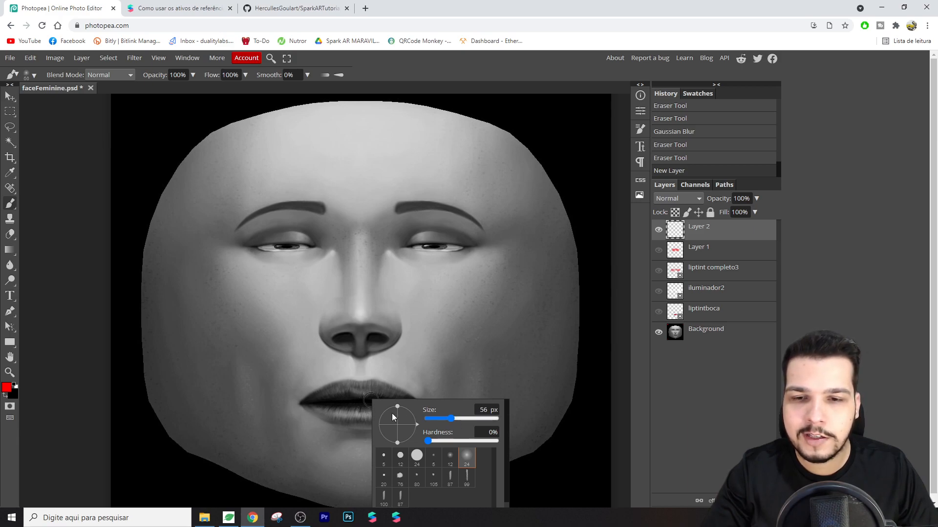
pyautogui.click(484, 410)
pyautogui.press('BackSpace')
pyautogui.write('7')
pyautogui.press('BackSpace')
pyautogui.write('0')
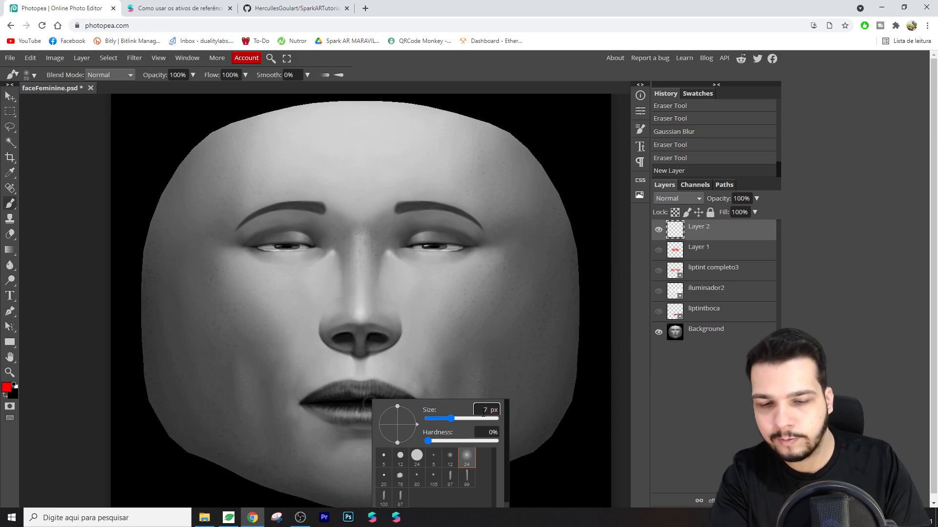
pyautogui.click(416, 456)
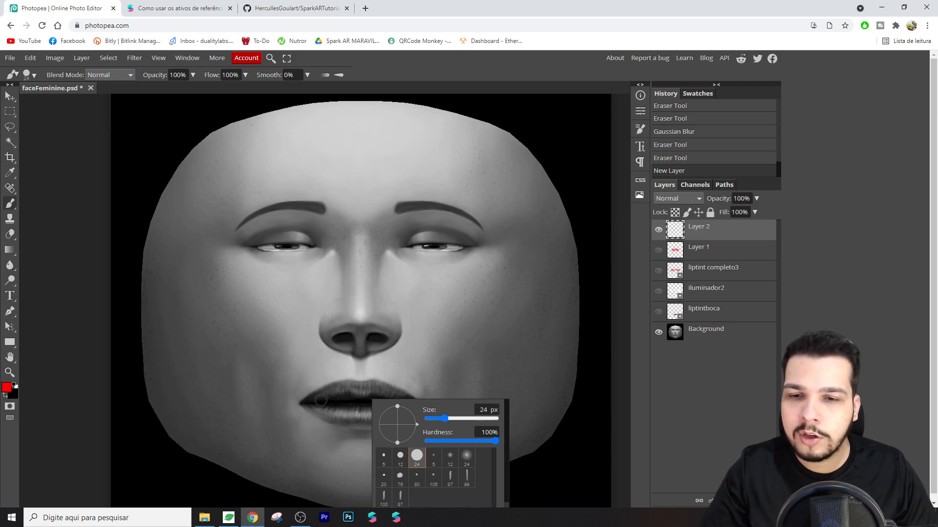
pyautogui.click(355, 403)
pyautogui.hotkey('ctrl', 'z')
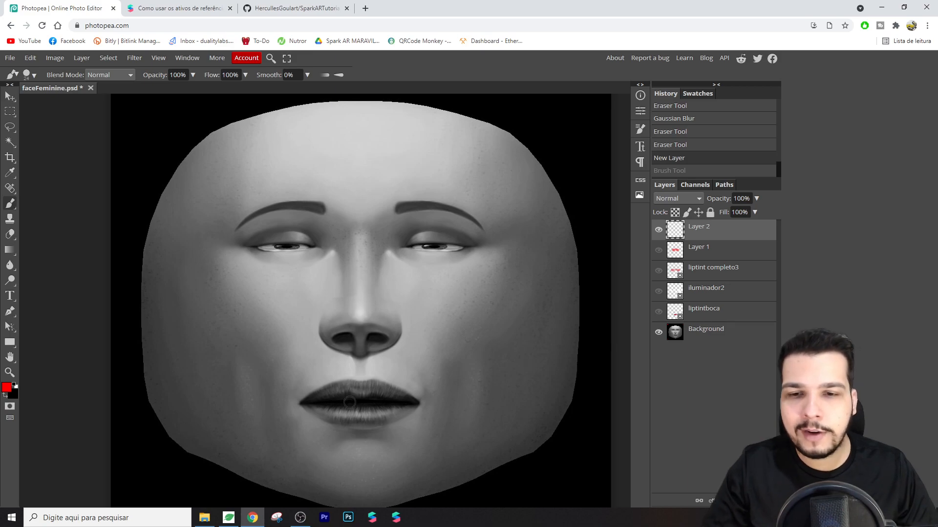
# Show Layer 1 temporarily to review the blush on the cheeks and nose, and hide it again.
pyautogui.scroll(4, 349, 401)
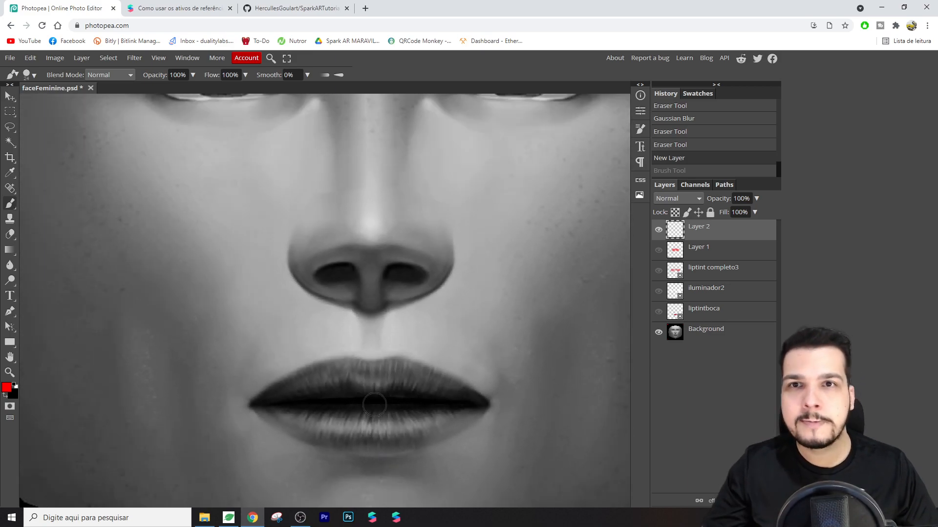
pyautogui.scroll(-1, 352, 381)
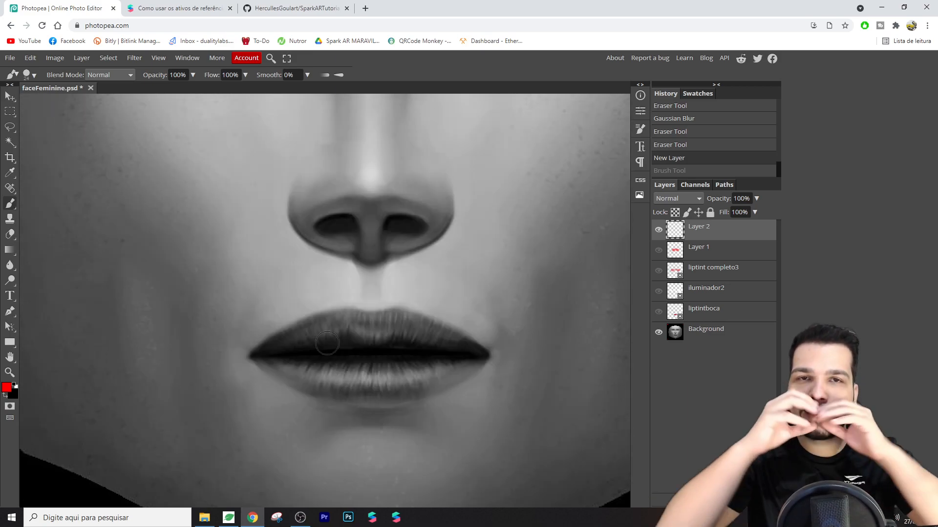
pyautogui.click(658, 250)
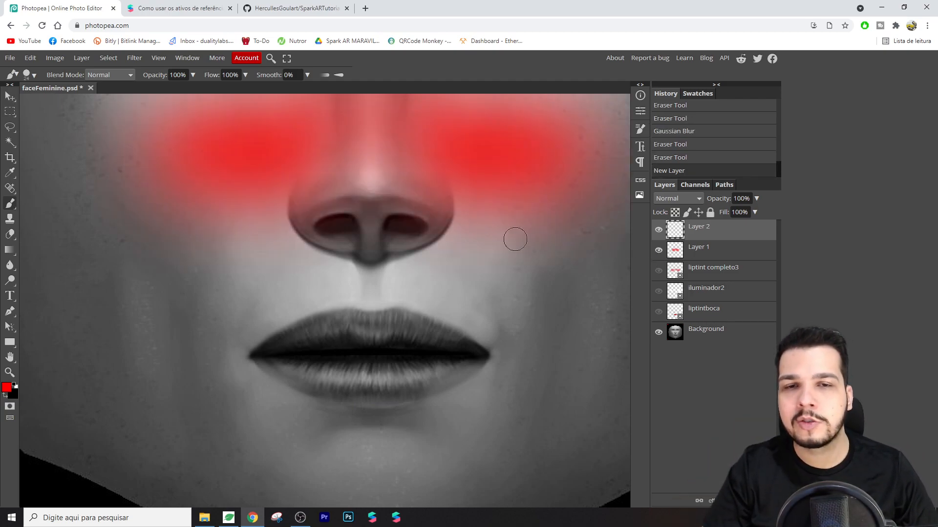
pyautogui.scroll(3, 390, 219)
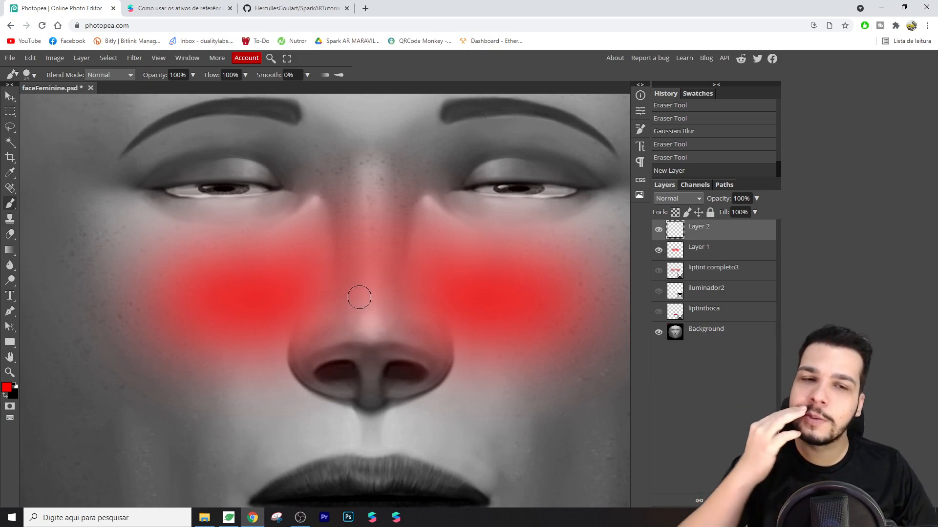
pyautogui.click(659, 230)
pyautogui.click(658, 250)
pyautogui.scroll(-3, 278, 298)
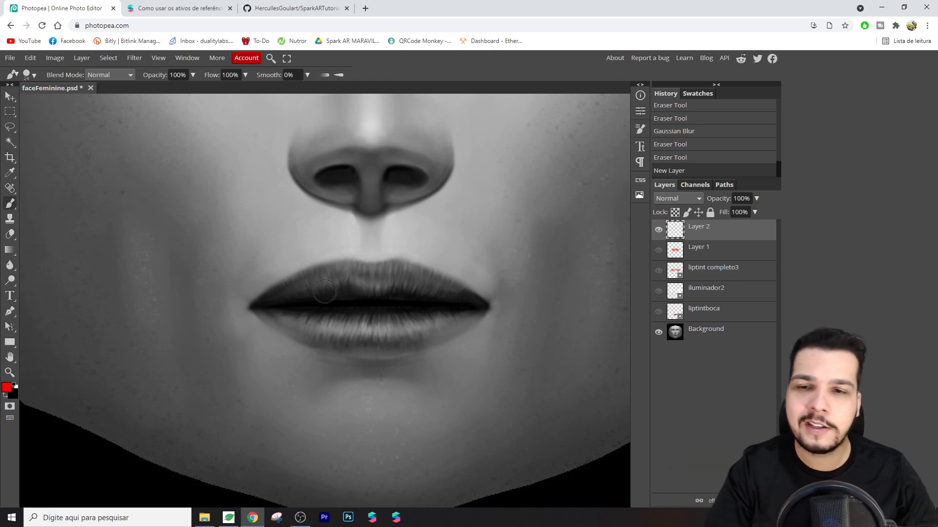
# Paint solid red over the mouth opening and upper lip on Layer 2 in stacked horizontal strokes, undoing a stray connecting stroke.
pyautogui.click(274, 309)
pyautogui.moveTo(274, 309); pyautogui.dragTo(463, 308)
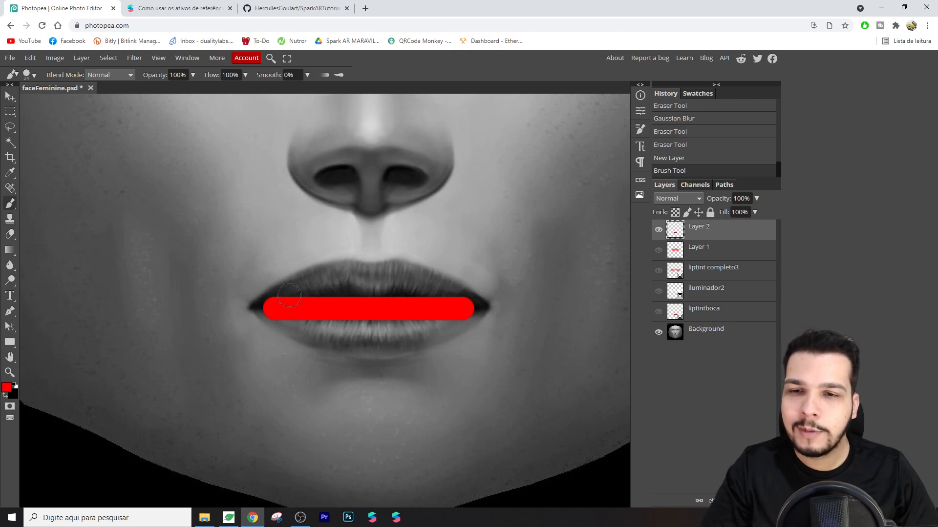
pyautogui.moveTo(291, 298); pyautogui.dragTo(447, 302)
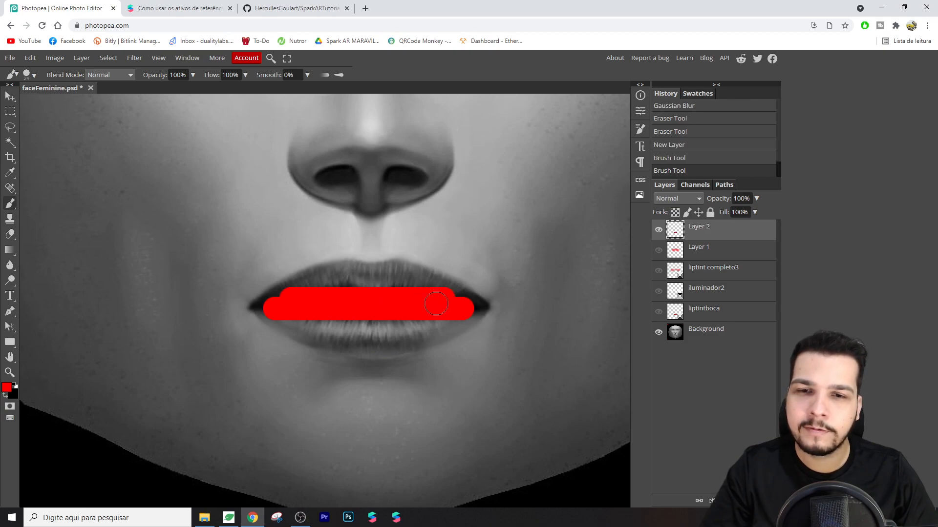
pyautogui.keyDown('shift'); pyautogui.click(309, 286); pyautogui.keyUp('shift')
pyautogui.hotkey('ctrl', 'z')
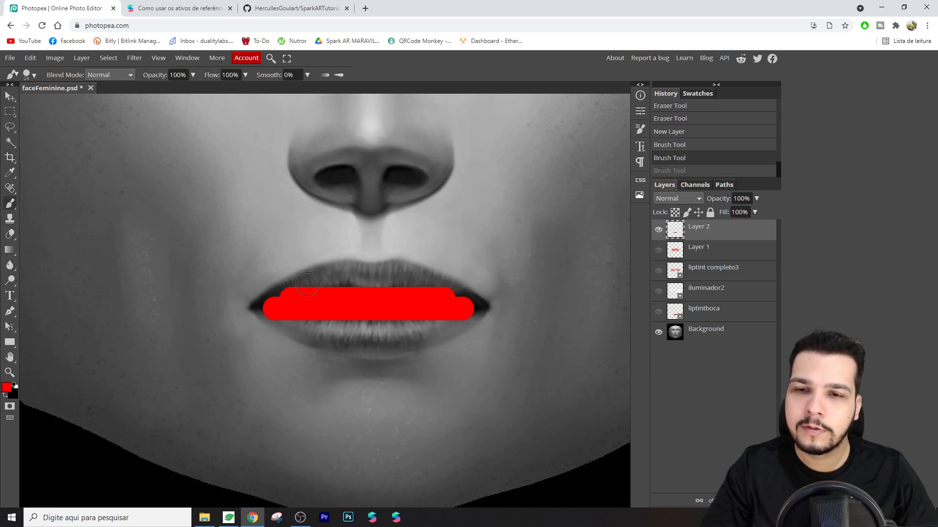
pyautogui.moveTo(322, 286); pyautogui.dragTo(376, 290)
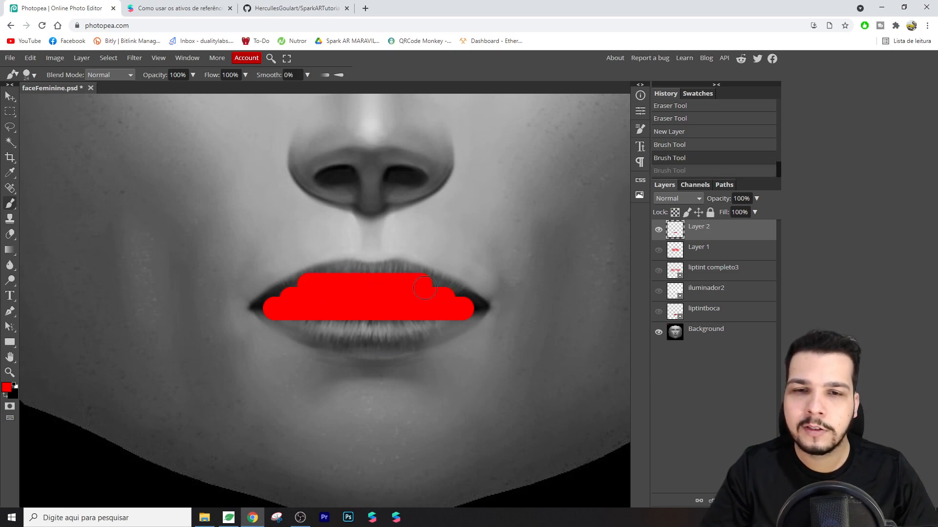
pyautogui.moveTo(429, 288); pyautogui.dragTo(361, 287)
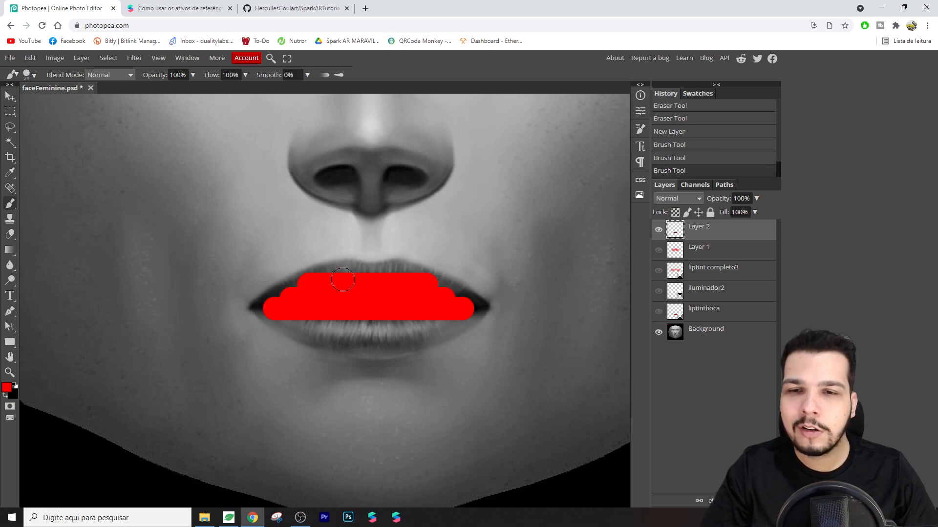
# Fill the lower lip with solid red in progressively shorter horizontal brush strokes on Layer 2, redoing the misplaced first stroke.
pyautogui.click(290, 318)
pyautogui.moveTo(293, 318); pyautogui.dragTo(453, 319)
pyautogui.hotkey('ctrl', 'z')
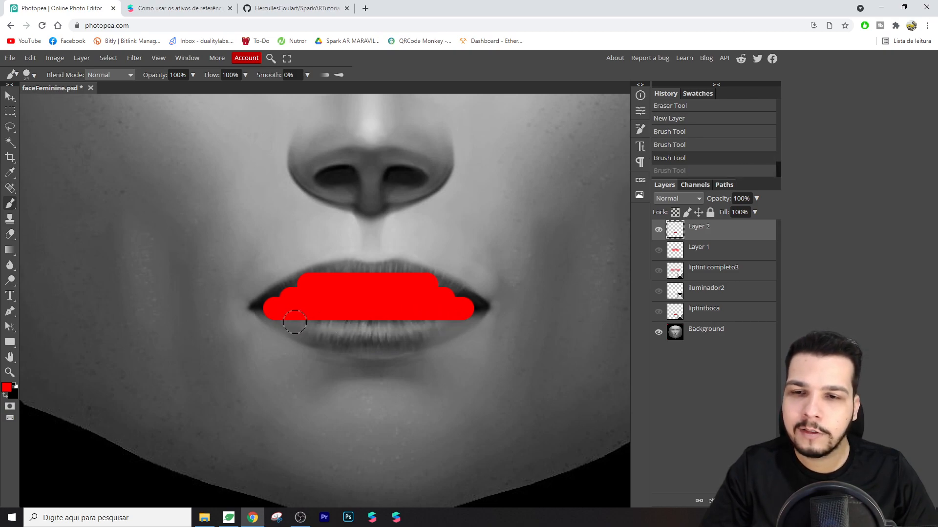
pyautogui.moveTo(291, 318); pyautogui.dragTo(444, 318)
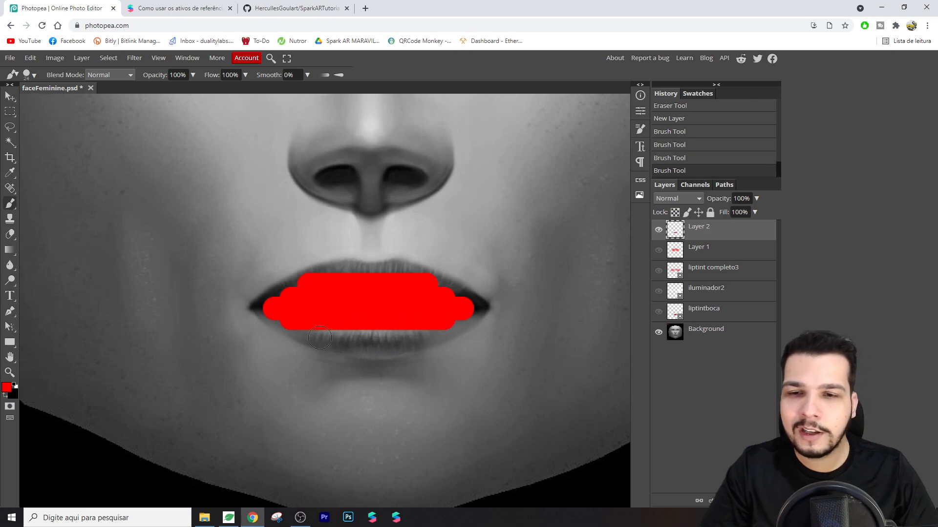
pyautogui.click(307, 326)
pyautogui.moveTo(309, 326); pyautogui.dragTo(433, 328)
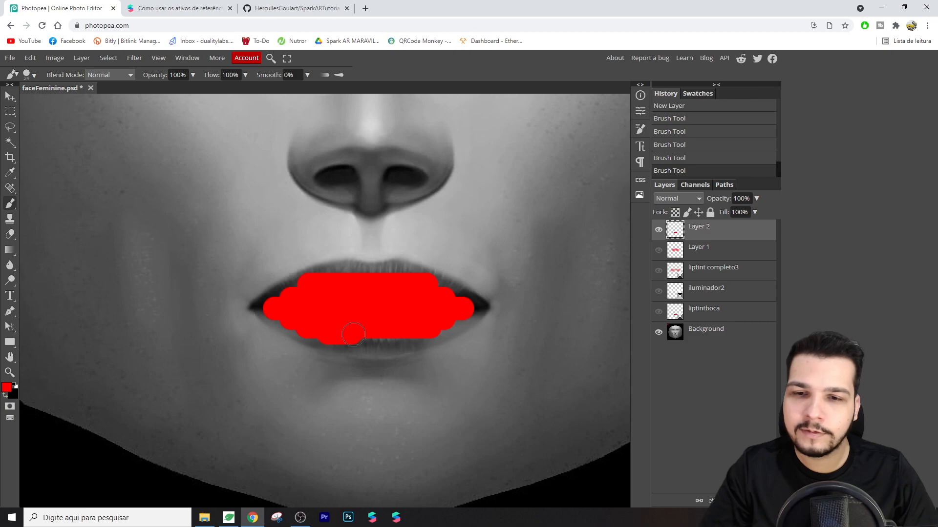
pyautogui.moveTo(422, 334); pyautogui.dragTo(349, 339)
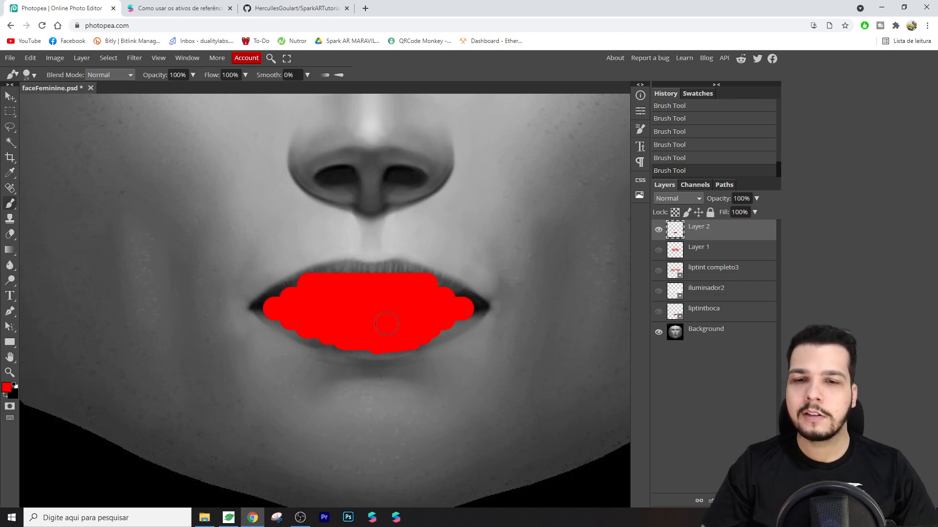
pyautogui.hotkey('ctrl', 'z')
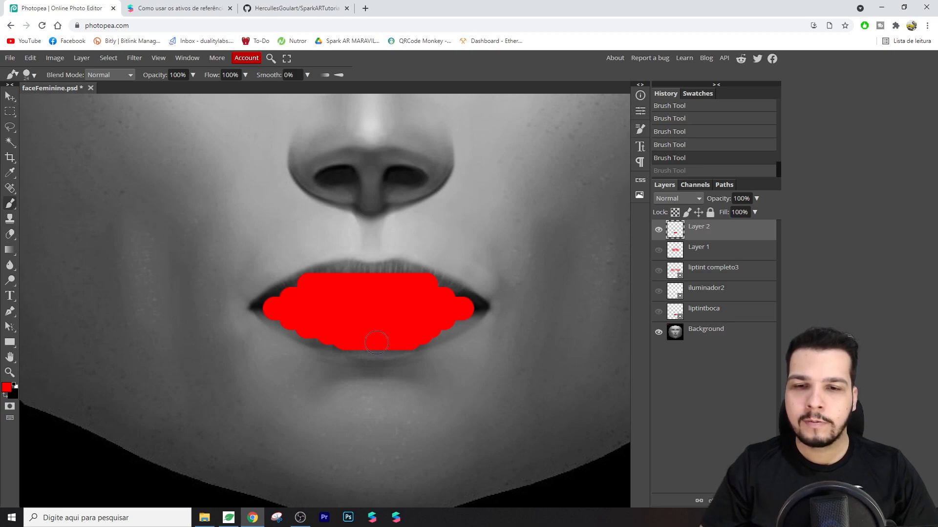
pyautogui.hotkey('ctrl', 'shift', 'z')
pyautogui.scroll(-5, 320, 326)
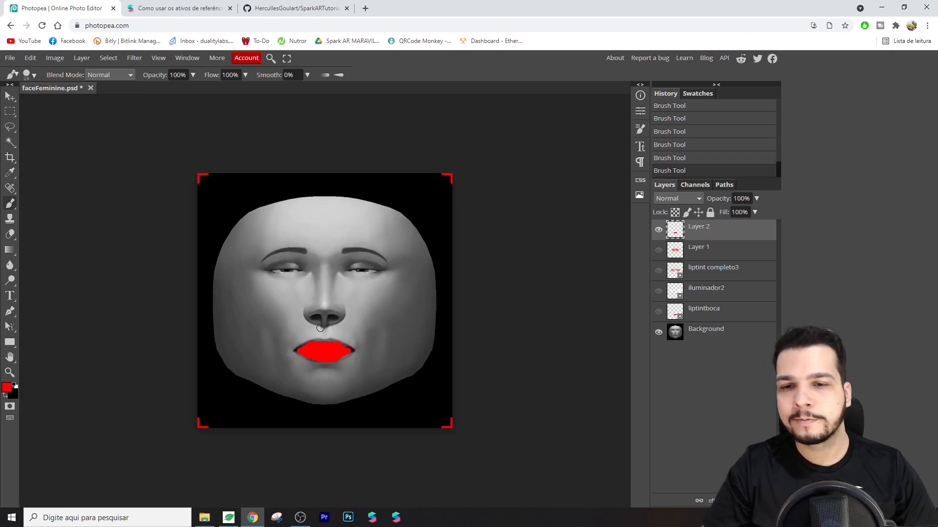
pyautogui.scroll(4, 320, 325)
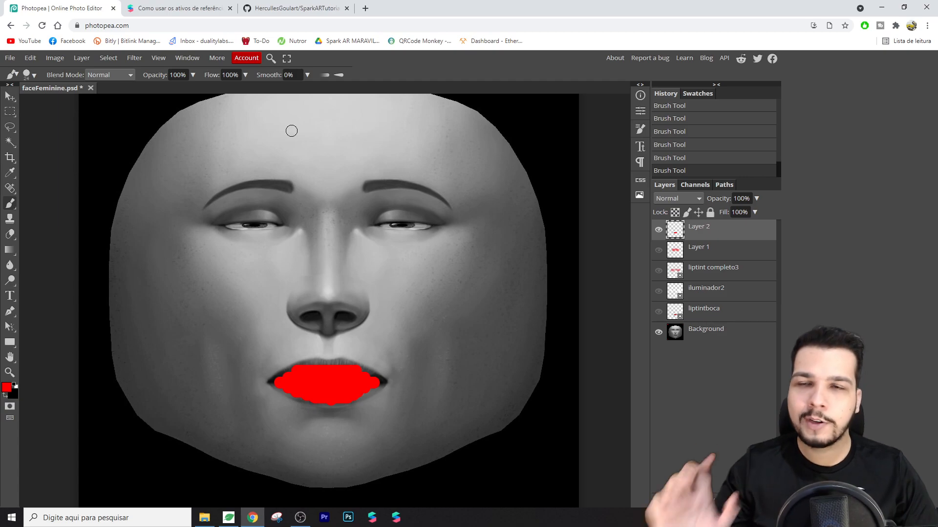
# Soften the painted lips on Layer 2 with a Gaussian Blur of 13 px radius.
pyautogui.click(271, 58)
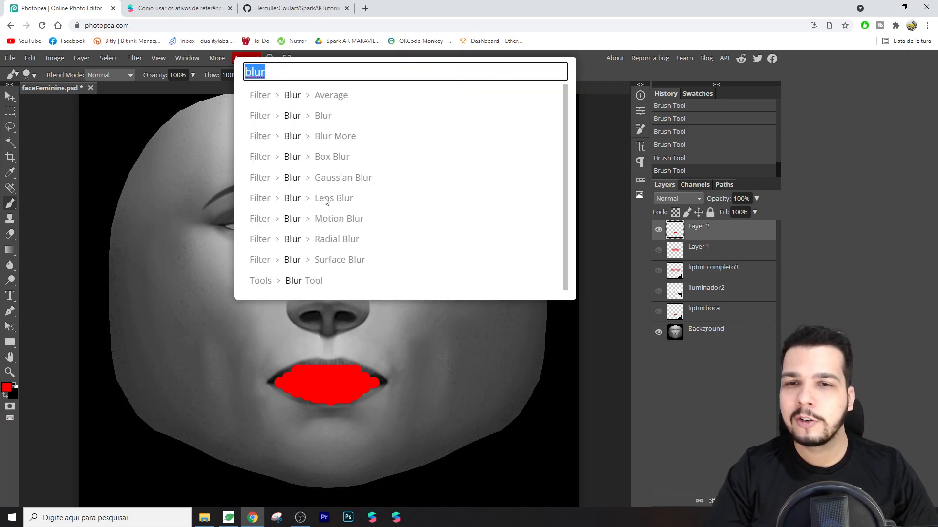
pyautogui.click(329, 178)
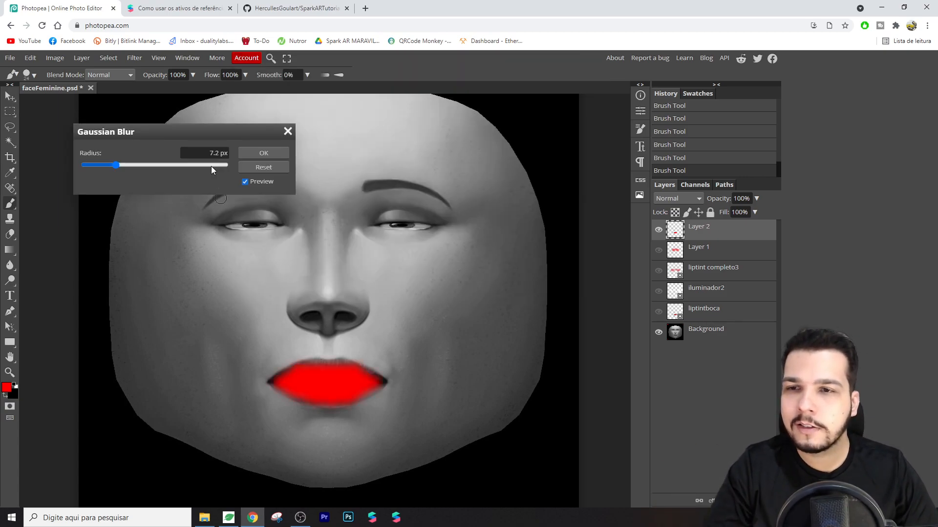
pyautogui.moveTo(116, 166); pyautogui.dragTo(120, 167)
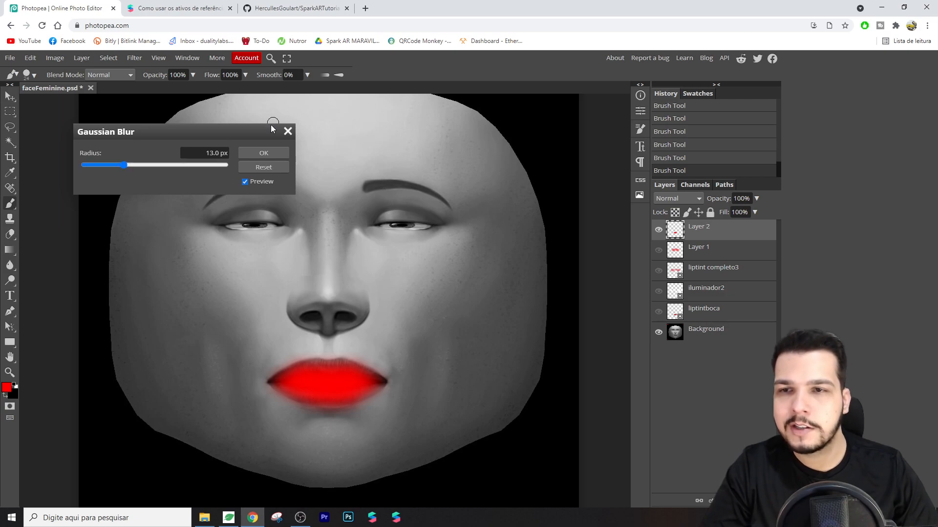
pyautogui.click(254, 153)
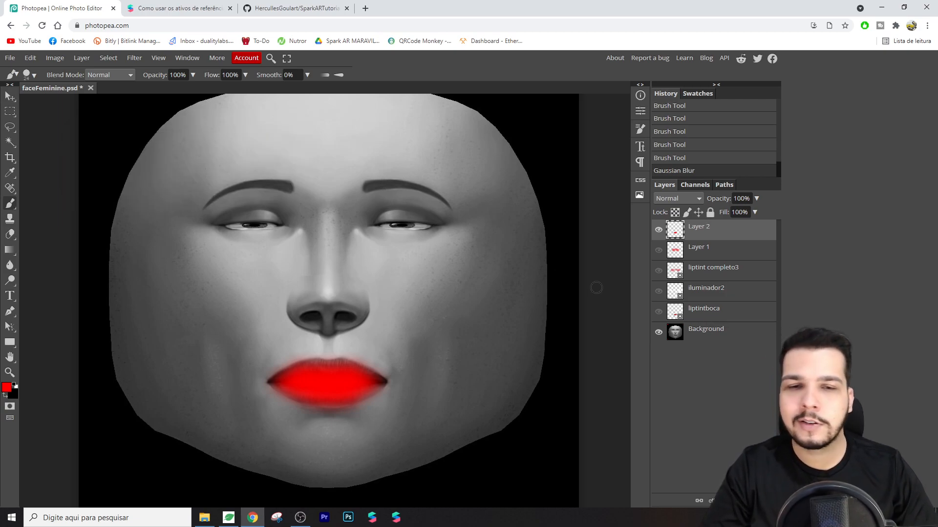
# Compare the blurred lips on Layer 2 with the liptintboca layer by showing each one alone.
pyautogui.click(658, 312)
pyautogui.click(658, 230)
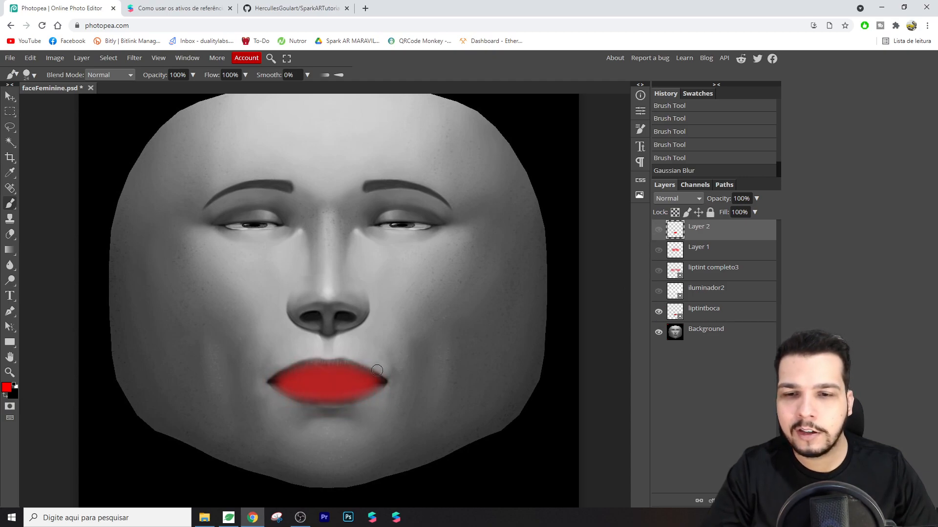
pyautogui.click(659, 311)
pyautogui.click(659, 230)
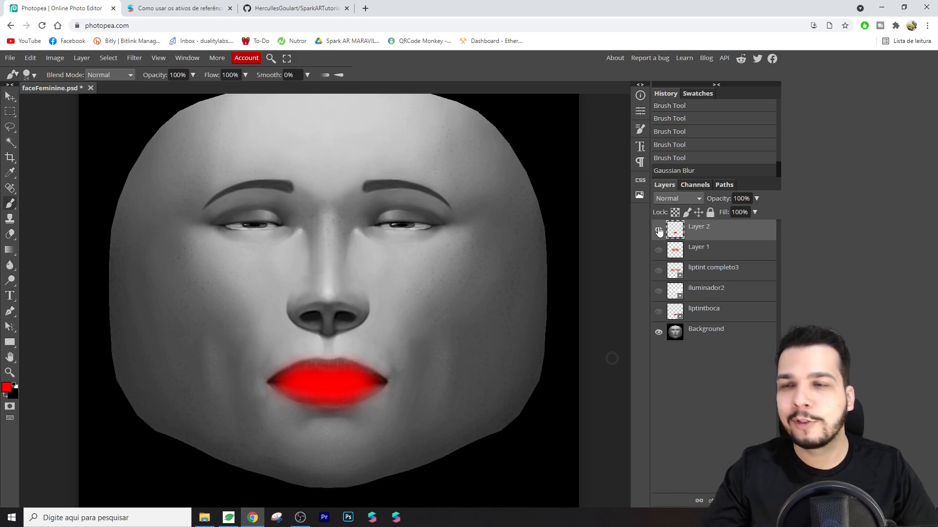
# Toggle Layer 2 on and off to review the lip tint against the bare face, and show liptintboca in its place.
pyautogui.click(659, 230)
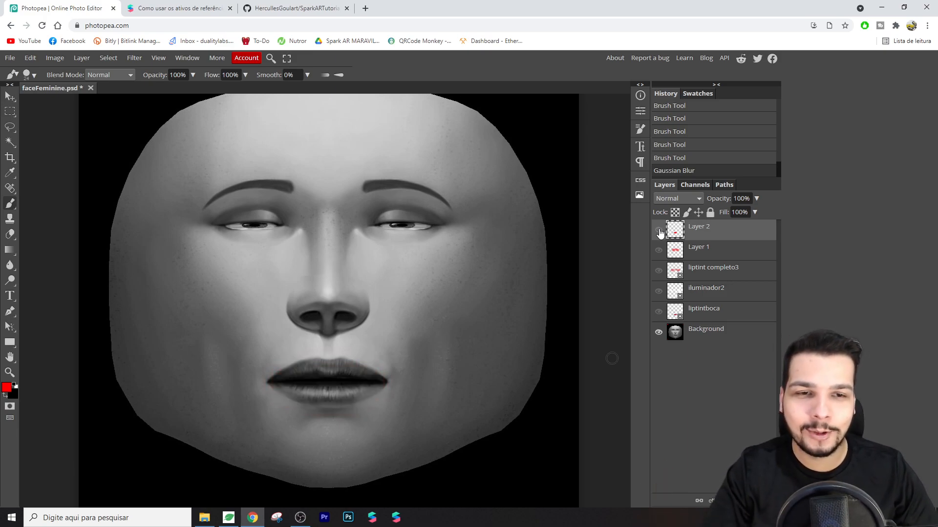
pyautogui.click(658, 230)
pyautogui.click(658, 230)
pyautogui.click(658, 231)
pyautogui.click(659, 231)
pyautogui.click(659, 230)
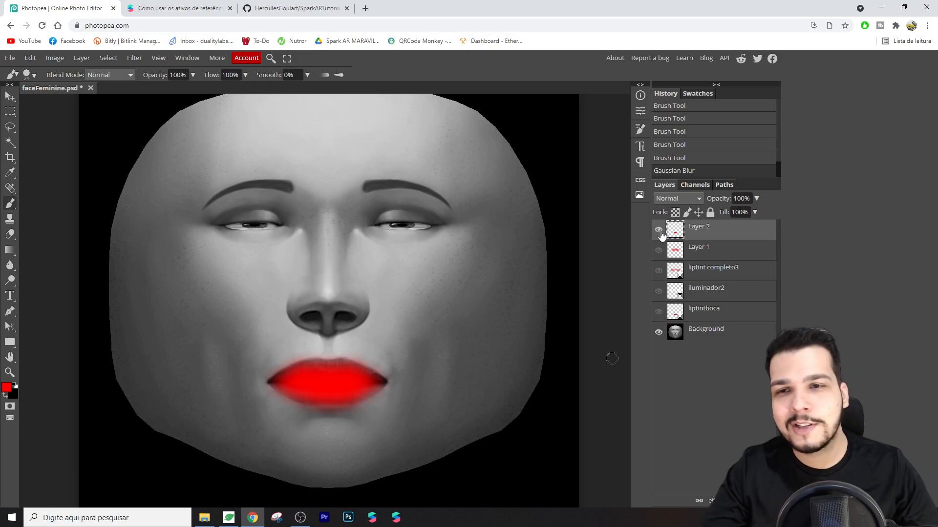
pyautogui.click(659, 230)
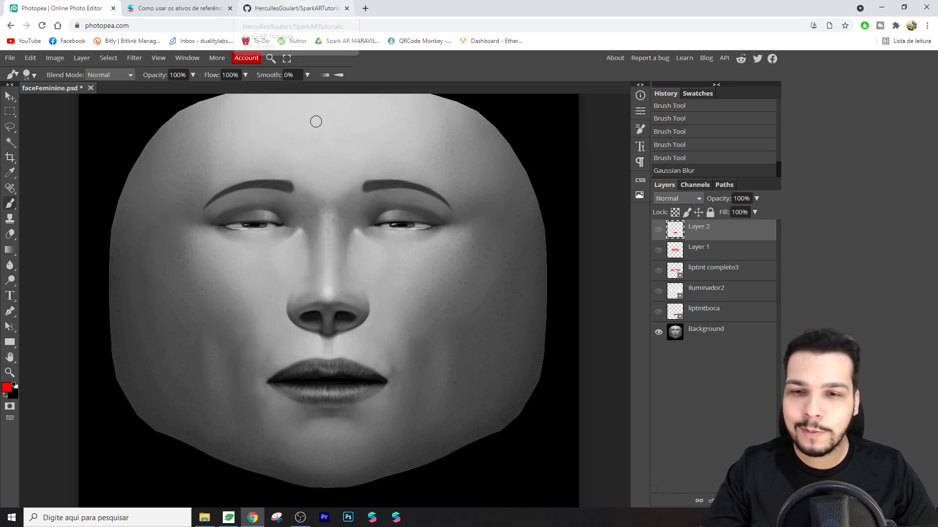
pyautogui.click(659, 312)
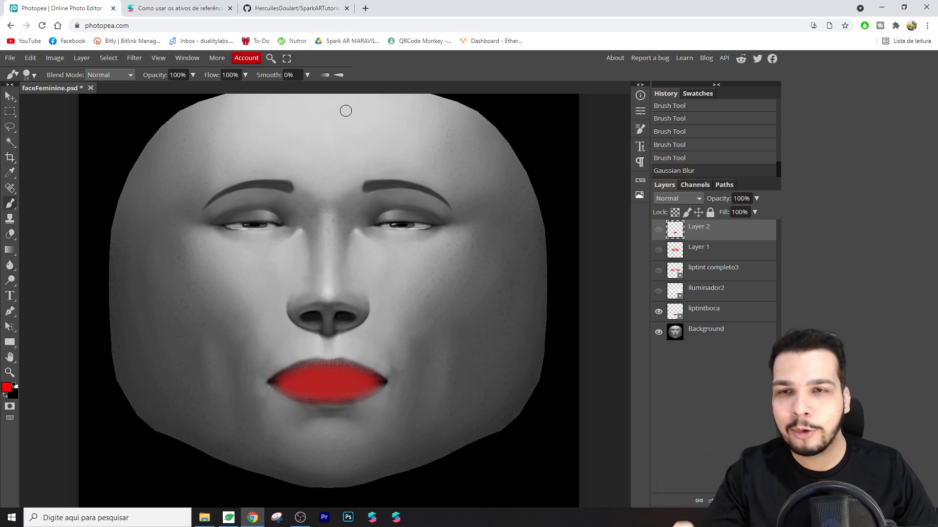
# Close the GitHub SparkARTutoriais repository and the Spark AR face reference article, returning to Photopea.
pyautogui.click(306, 5)
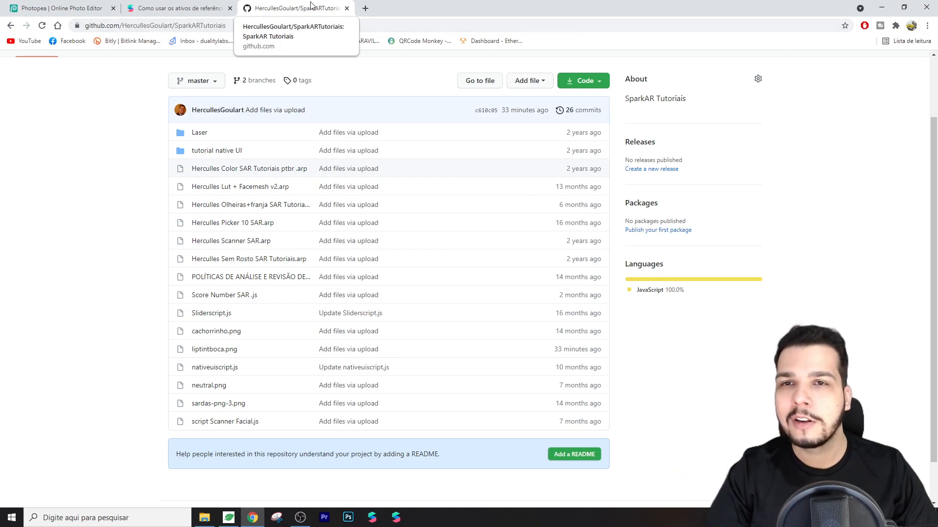
pyautogui.click(346, 9)
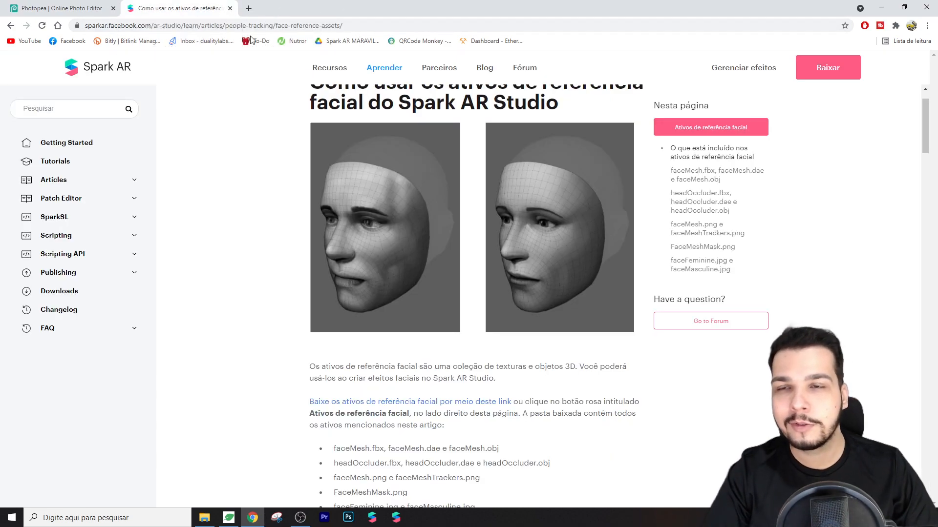
pyautogui.click(230, 9)
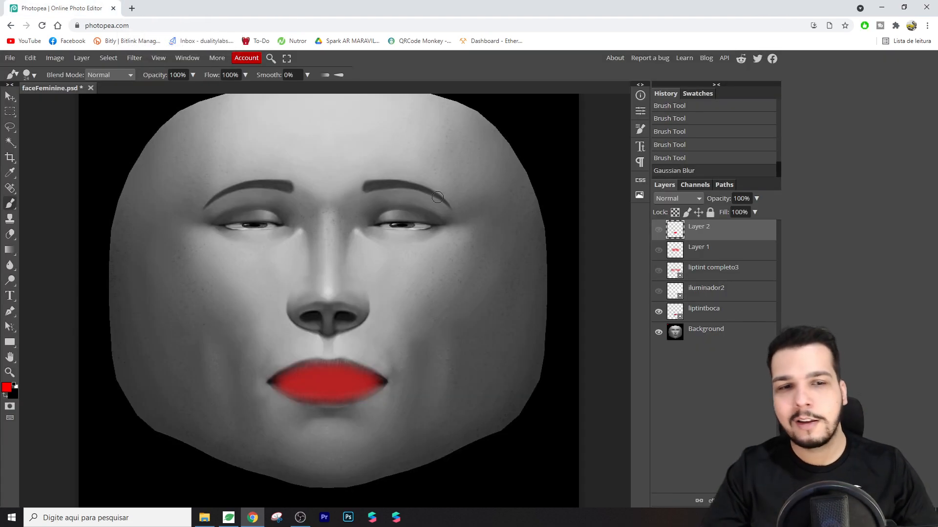
# Hide liptintboca and review the Layer 2 lips and the Layer 1 blush separately, leaving both layers hidden.
pyautogui.click(659, 230)
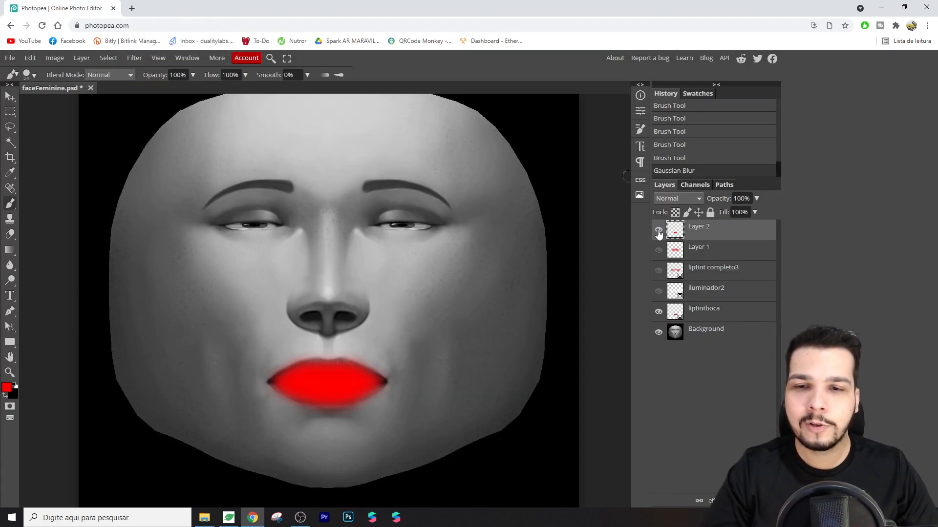
pyautogui.click(659, 312)
pyautogui.click(658, 230)
pyautogui.click(658, 230)
pyautogui.click(659, 251)
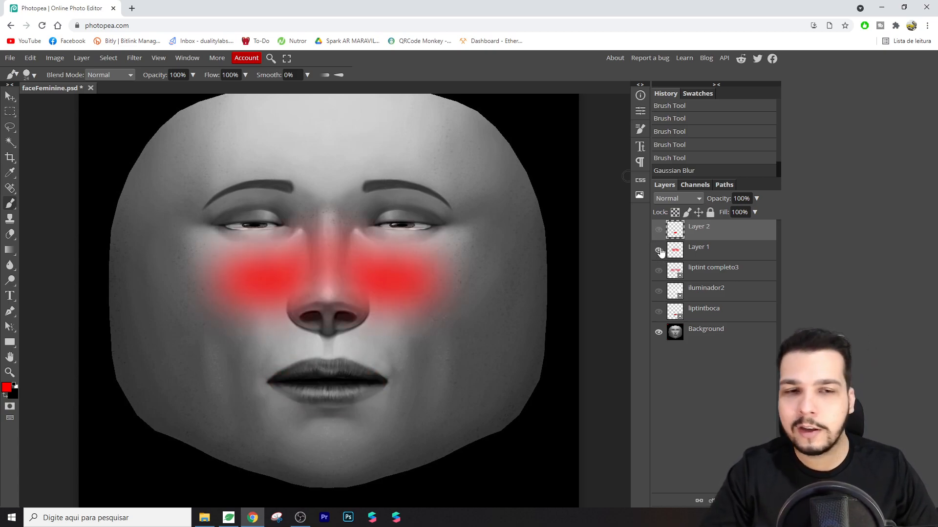
pyautogui.click(659, 251)
pyautogui.click(659, 251)
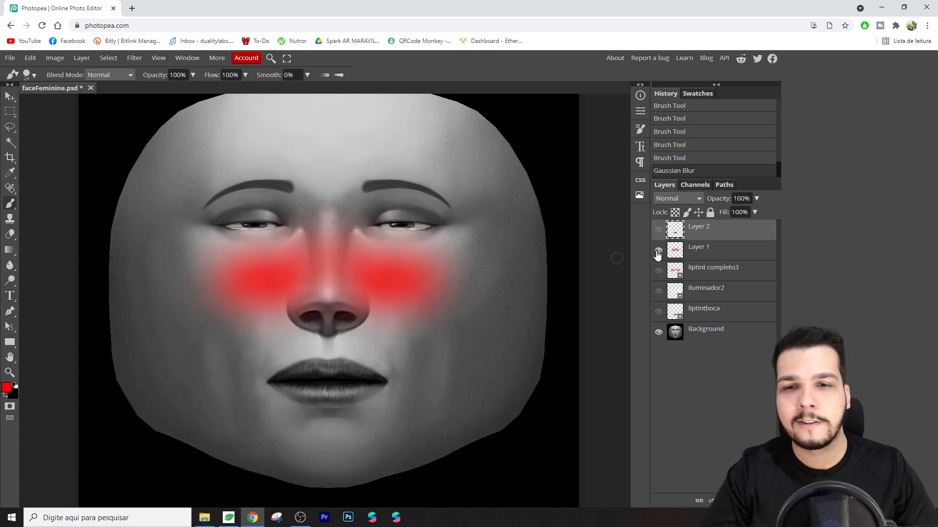
pyautogui.click(659, 251)
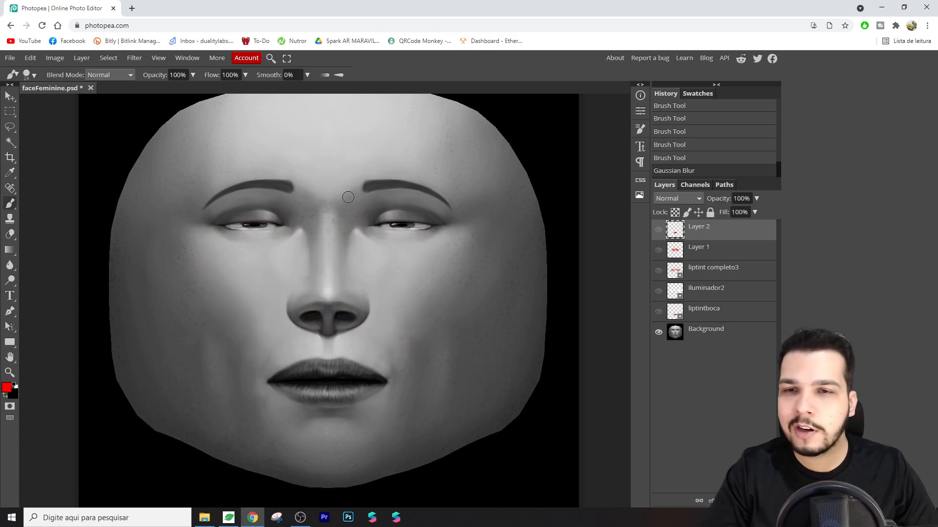
# Show only Layer 2 with the Background hidden, and export the lip tint as a 1024 px PNG at 100% quality.
pyautogui.click(658, 230)
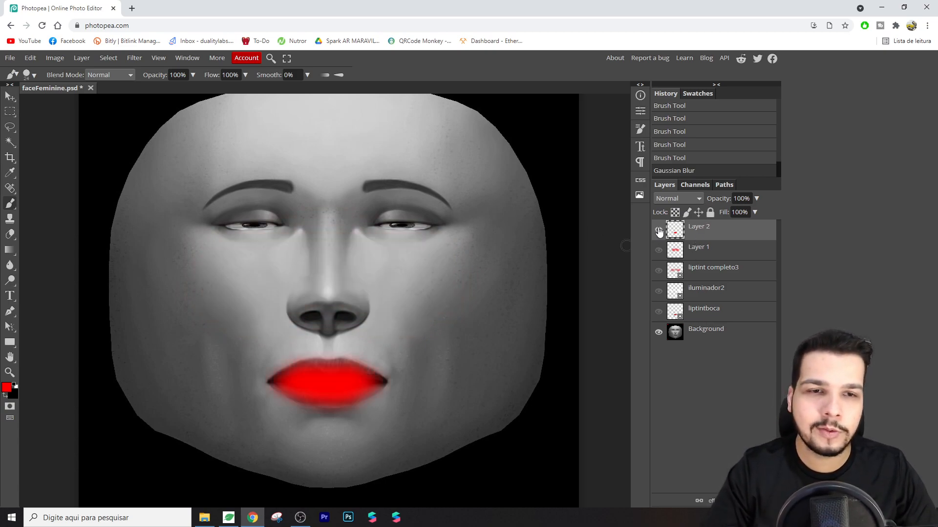
pyautogui.click(658, 332)
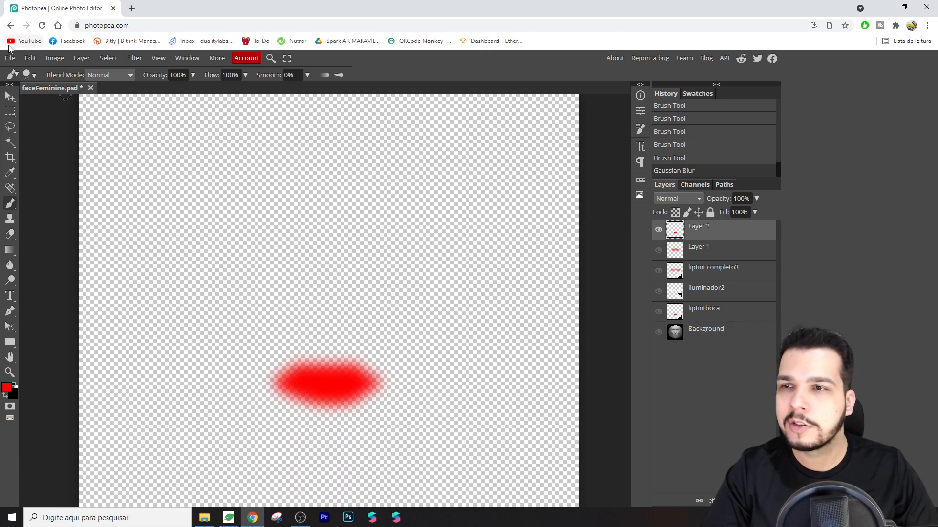
pyautogui.click(10, 58)
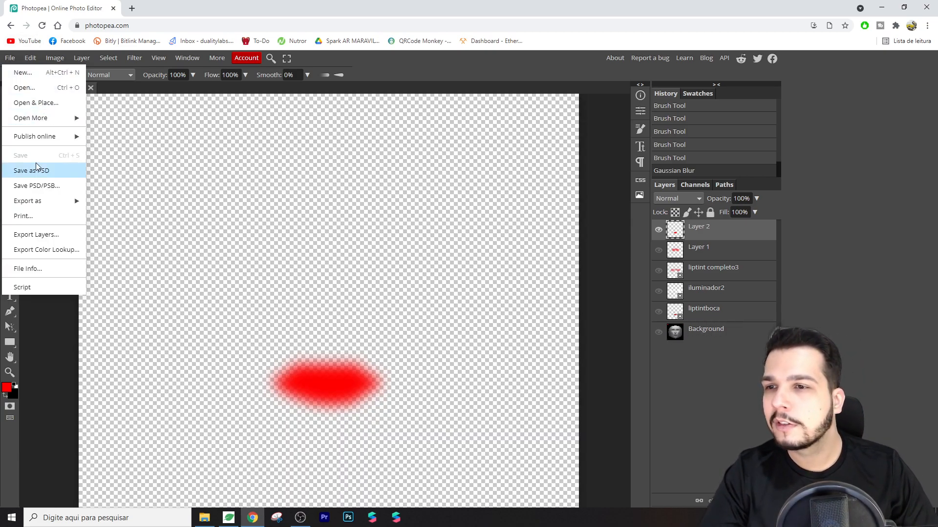
pyautogui.moveTo(46, 205)
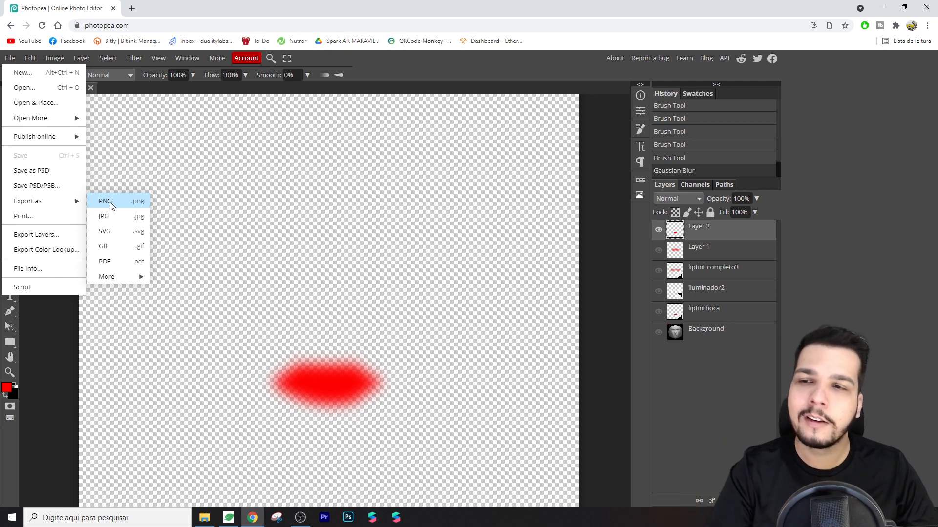
pyautogui.click(110, 204)
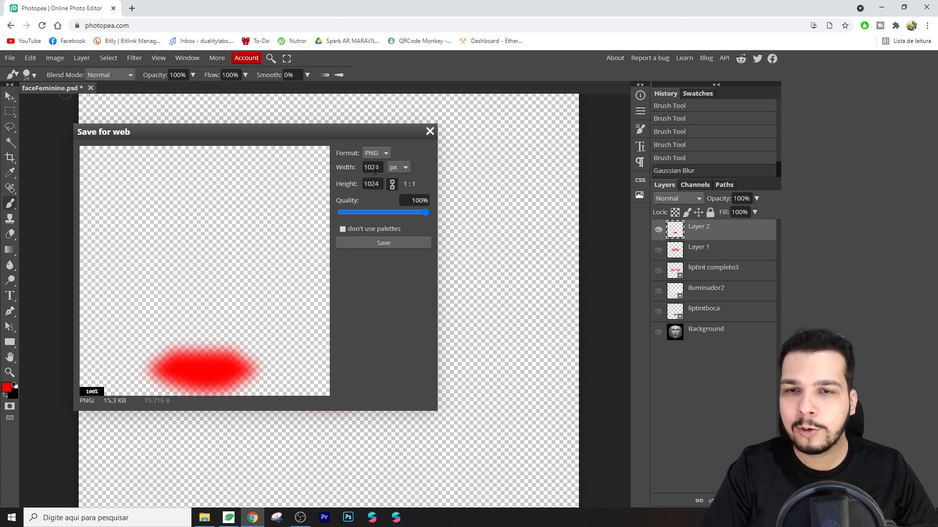
pyautogui.click(382, 244)
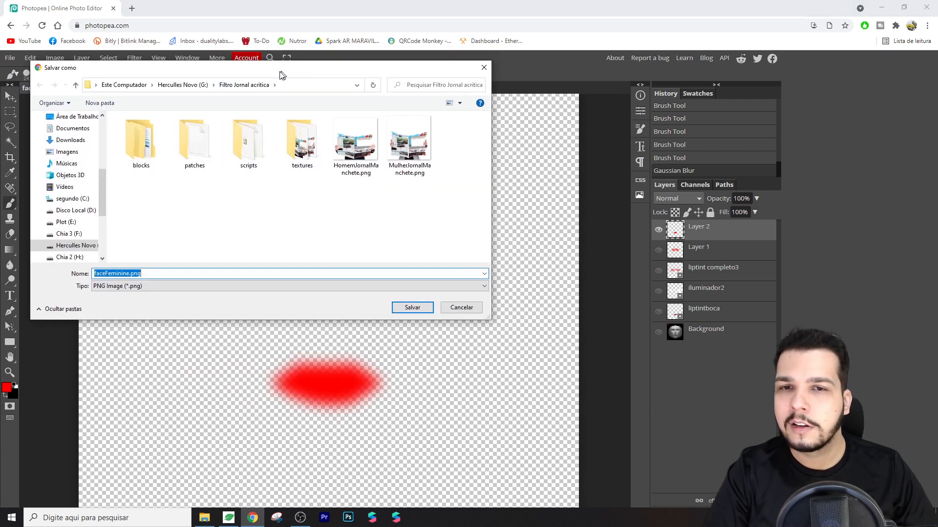
# Save the lip PNG as "liptint boca aula" in the "Aula Jogo de frases + Lip Tint" folder and dismiss the download notice.
pyautogui.press('Return')
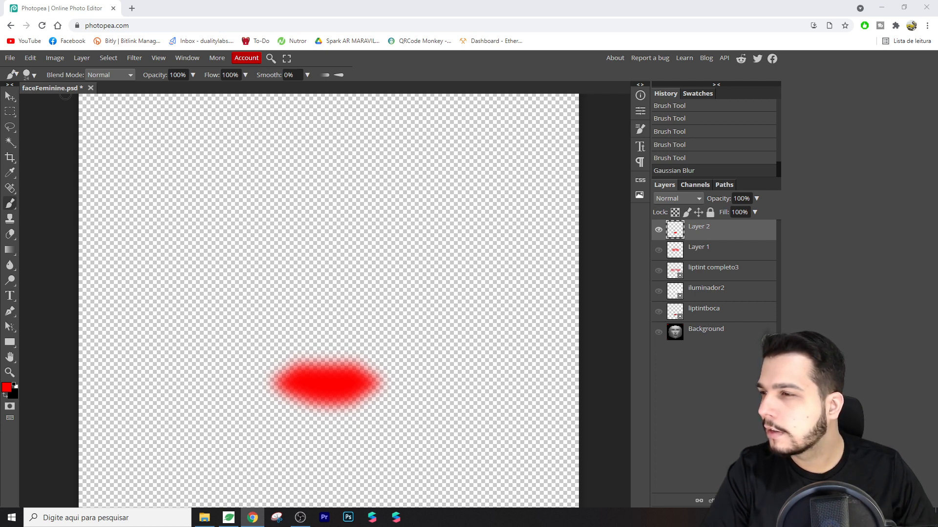
pyautogui.moveTo(363, 525); pyautogui.dragTo(365, 63)
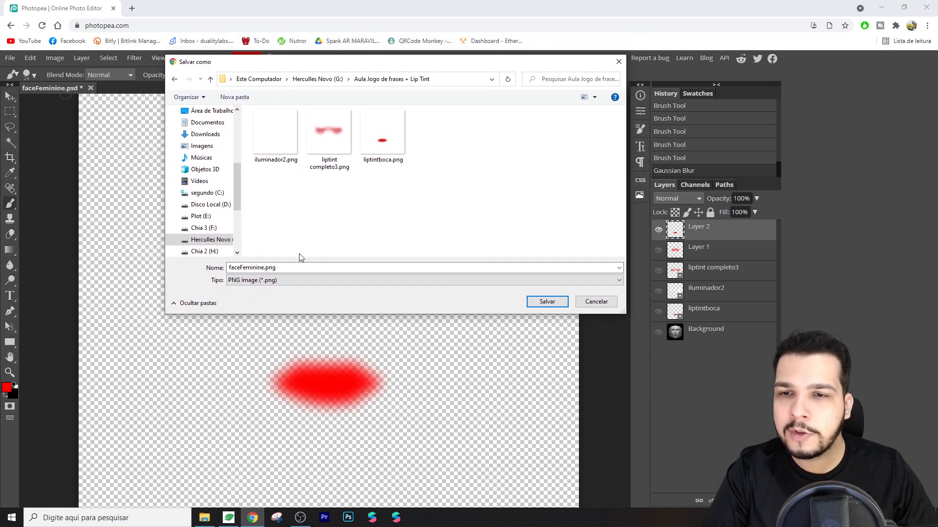
pyautogui.write('liptint boca a')
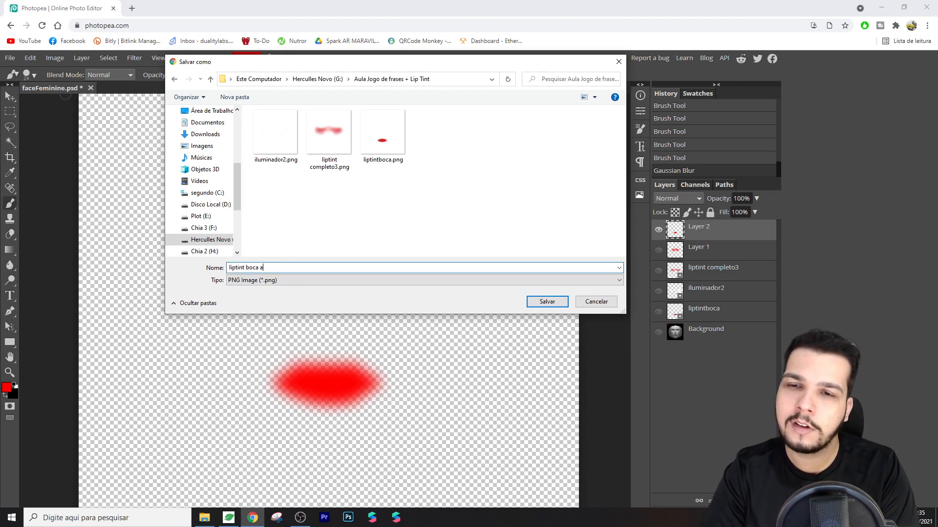
pyautogui.write('ula')
pyautogui.press('Return')
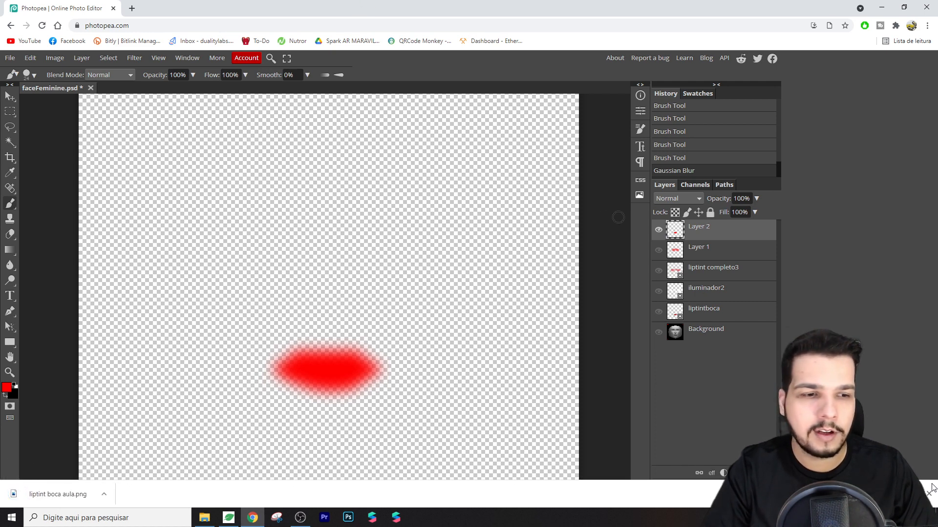
pyautogui.click(929, 494)
# Show only the Layer 1 blush and export it as a PNG named "lip tint aula" in the same folder.
pyautogui.click(657, 231)
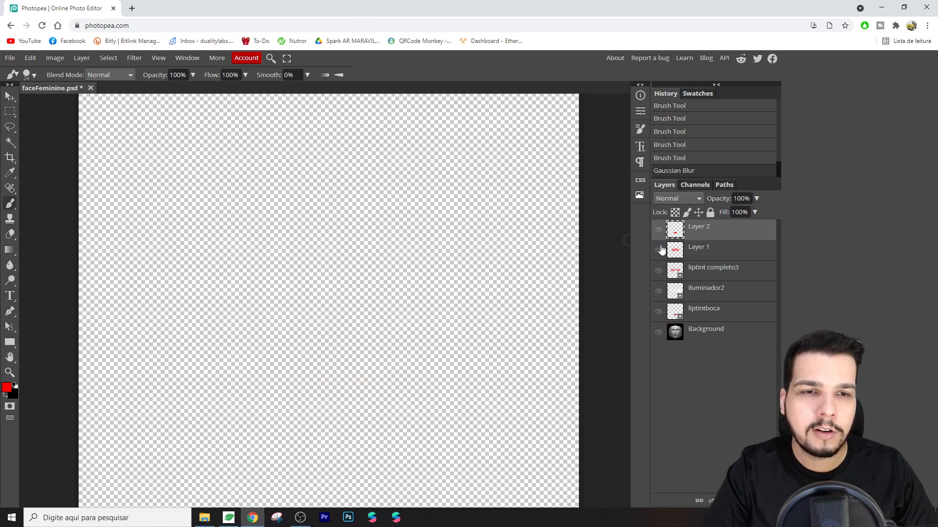
pyautogui.click(658, 251)
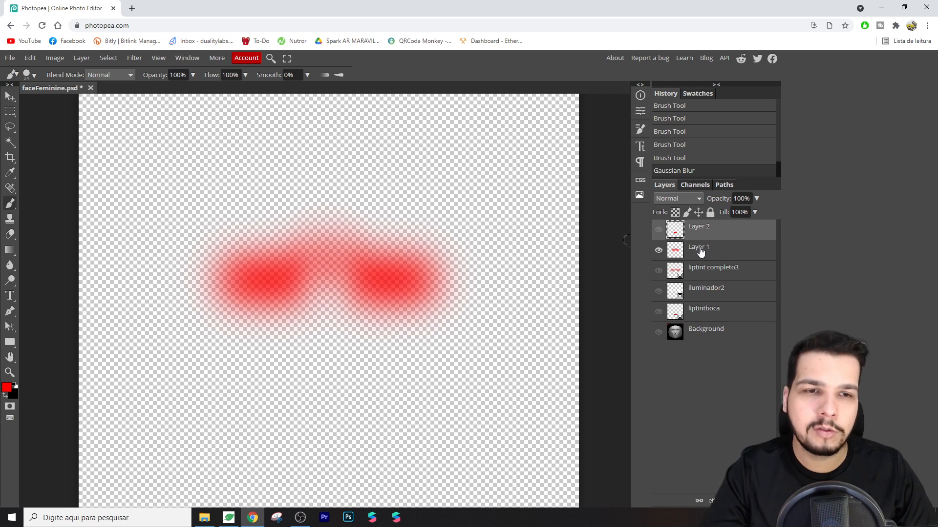
pyautogui.click(700, 250)
pyautogui.click(11, 58)
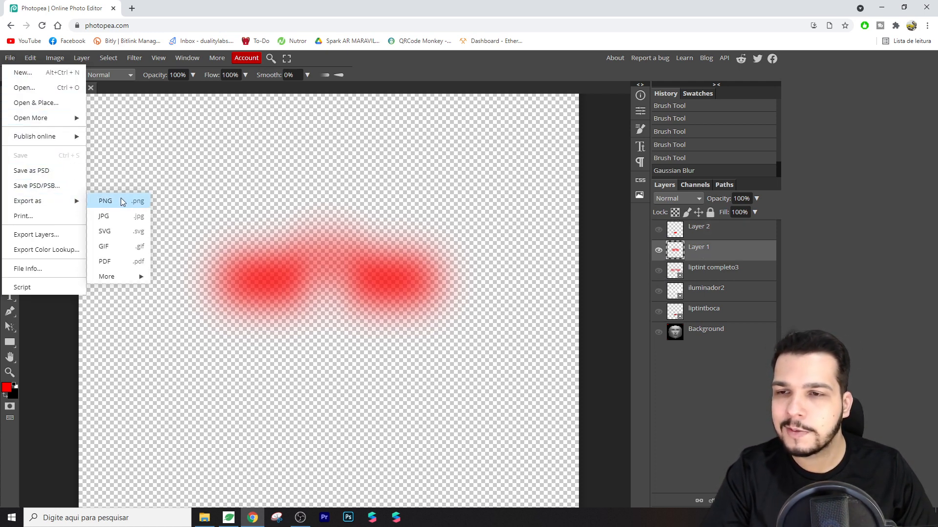
pyautogui.click(123, 202)
pyautogui.click(384, 243)
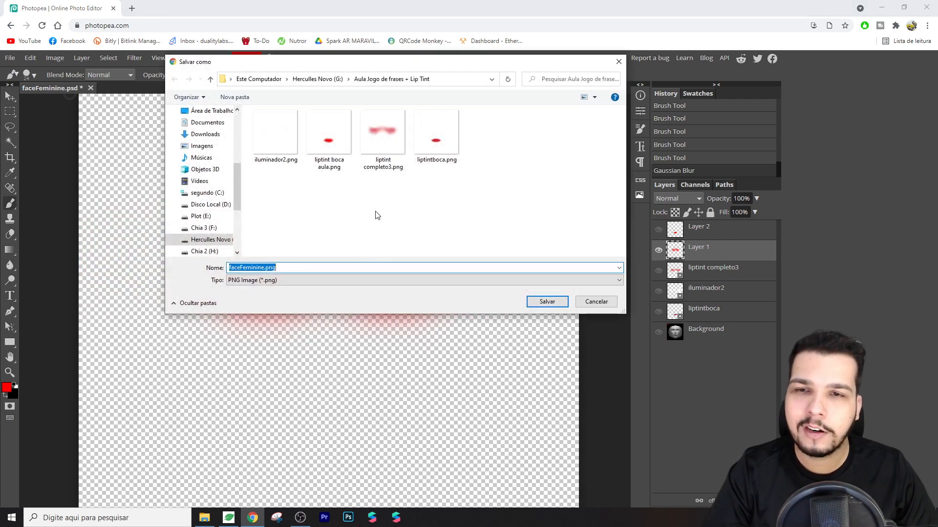
pyautogui.write('lip tint aula')
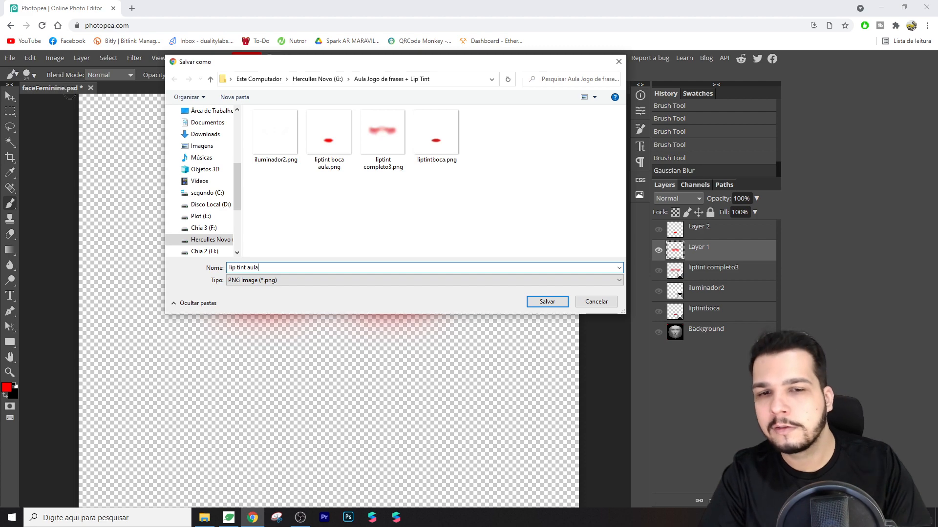
pyautogui.press('Return')
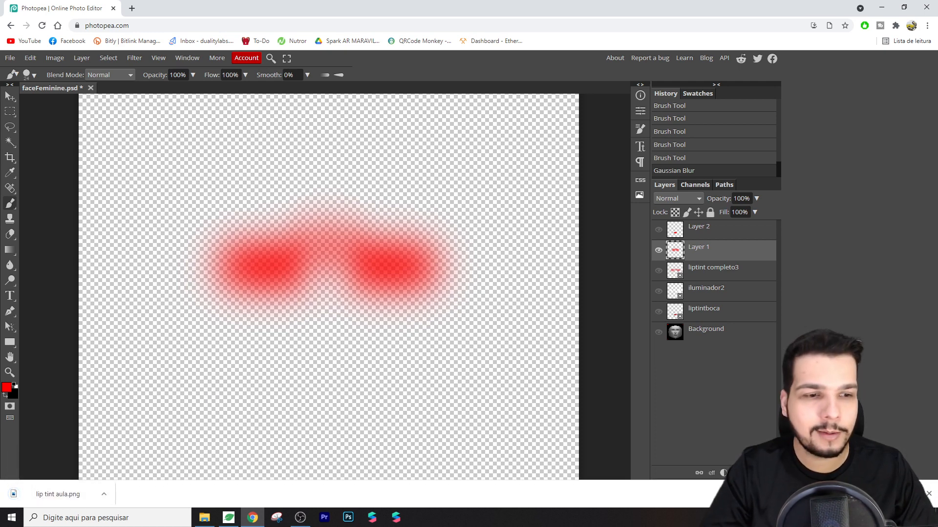
pyautogui.click(928, 494)
# Close Photopea without saving the document, and create a blank project in Spark AR Studio.
pyautogui.click(926, 7)
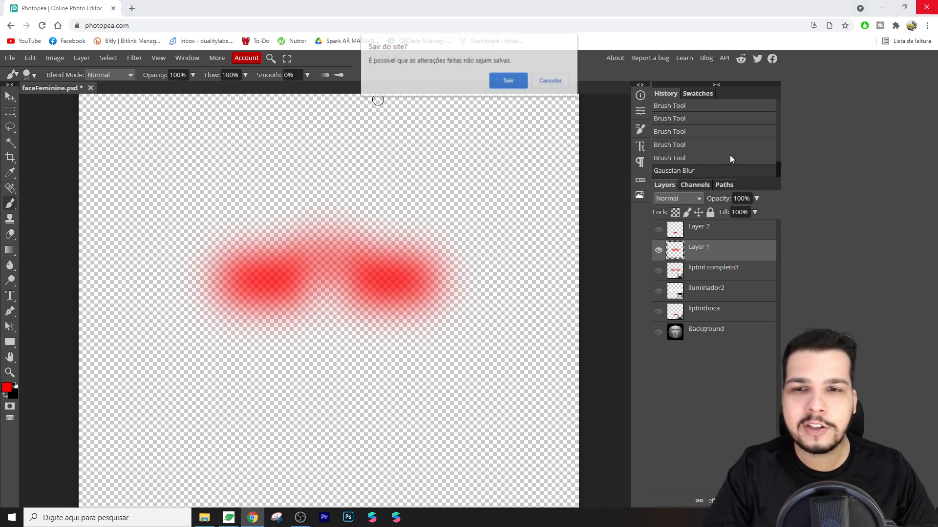
pyautogui.click(503, 84)
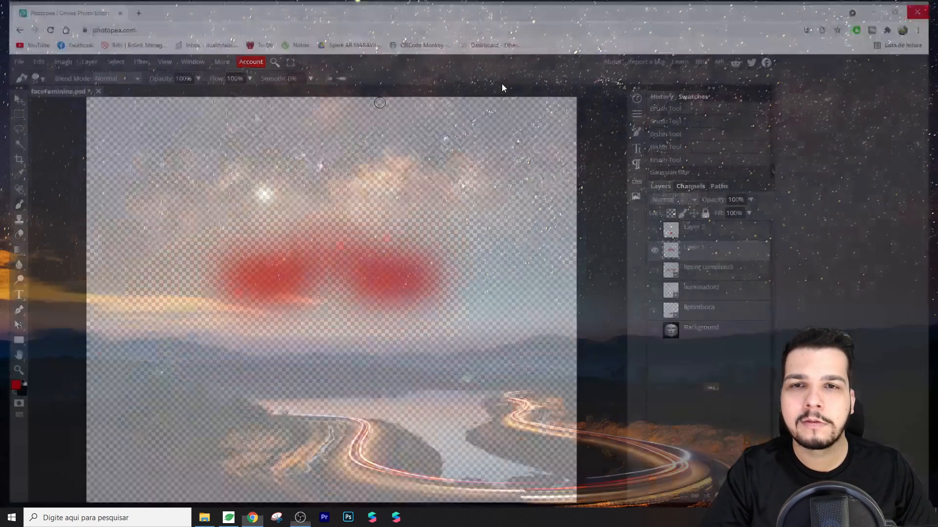
pyautogui.click(396, 520)
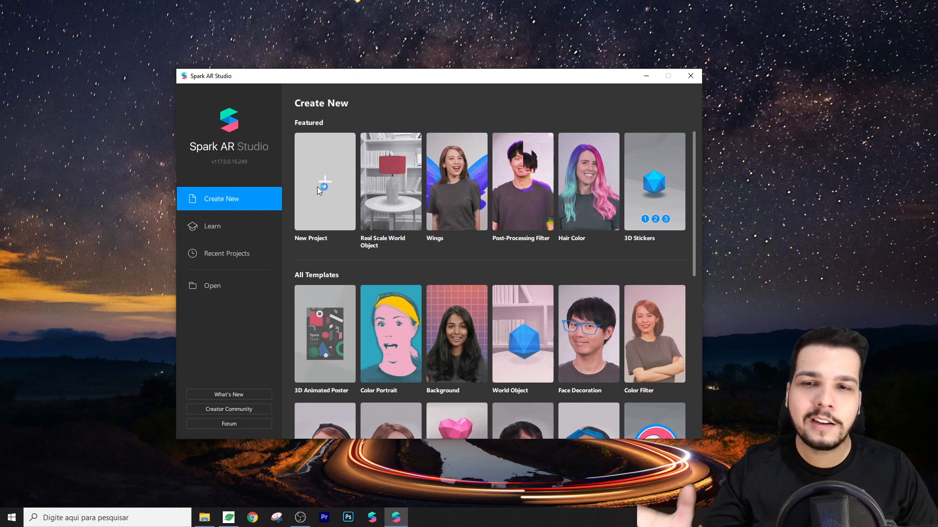
pyautogui.click(321, 167)
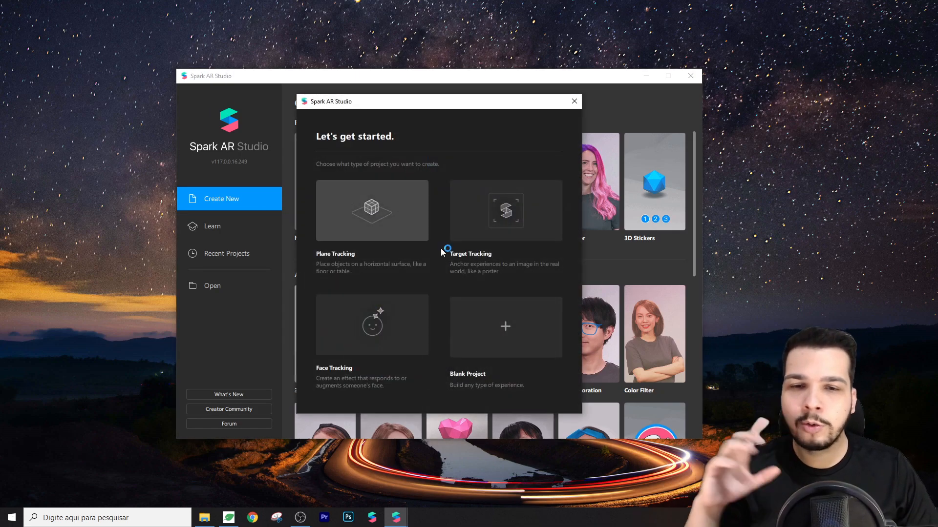
pyautogui.click(506, 335)
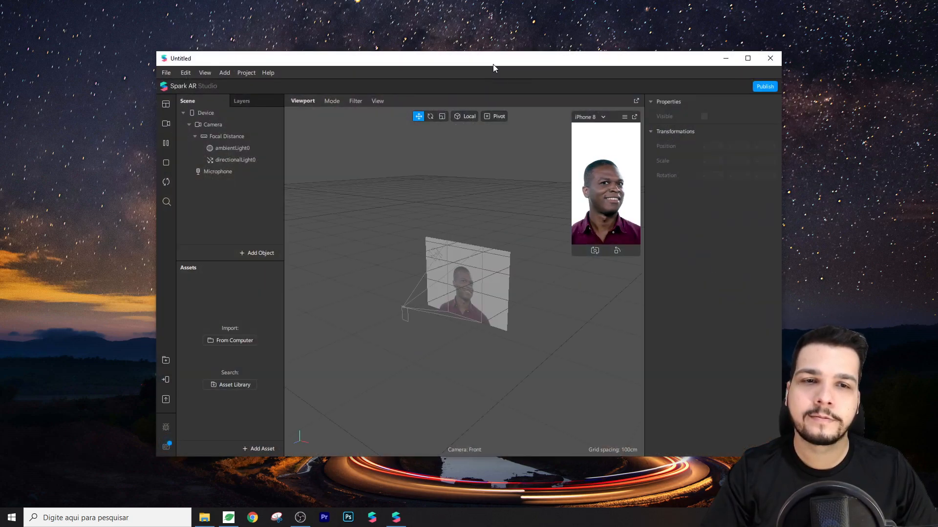
# Maximize the Spark AR Studio window and enlarge the iPhone 8 simulator preview.
pyautogui.doubleClick(509, 63)
pyautogui.moveTo(728, 201); pyautogui.dragTo(620, 394)
pyautogui.scroll(3, 481, 280)
pyautogui.scroll(3, 443, 290)
pyautogui.moveTo(509, 305); pyautogui.dragTo(424, 255, button='right')
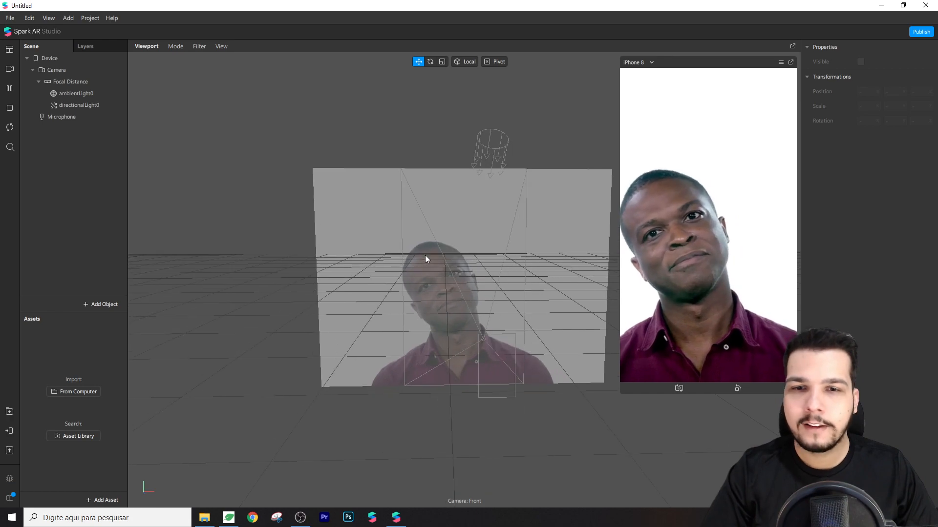
# Add a Face Mesh to the scene together with its face tracker.
pyautogui.click(15, 141)
pyautogui.click(84, 136)
pyautogui.rightClick(75, 140)
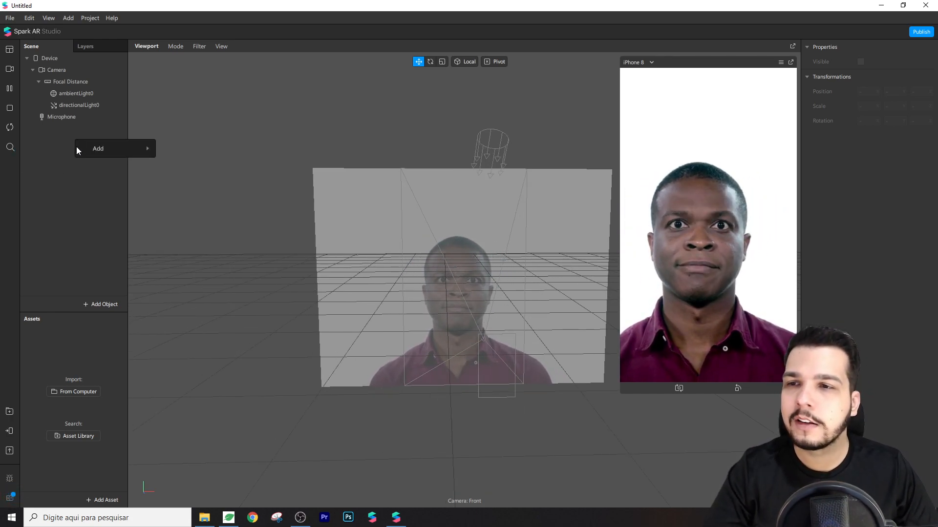
pyautogui.rightClick(62, 180)
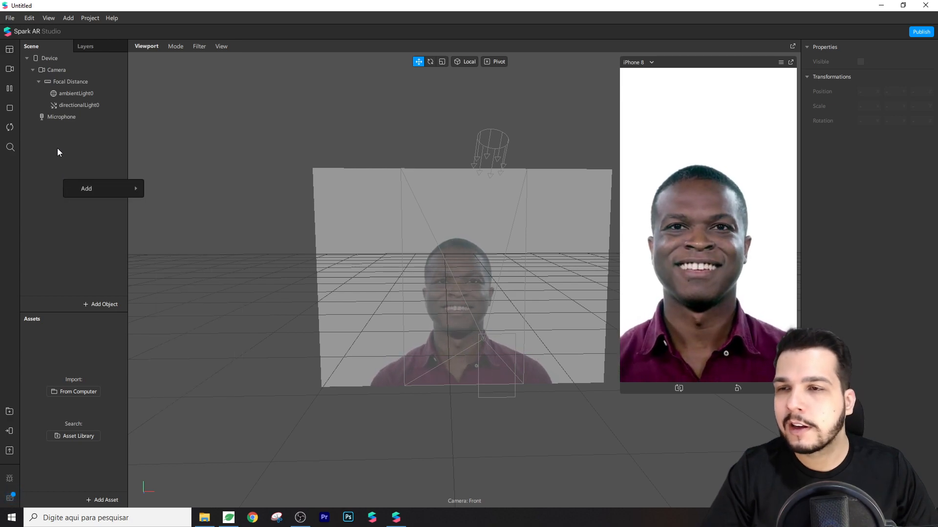
pyautogui.moveTo(102, 188)
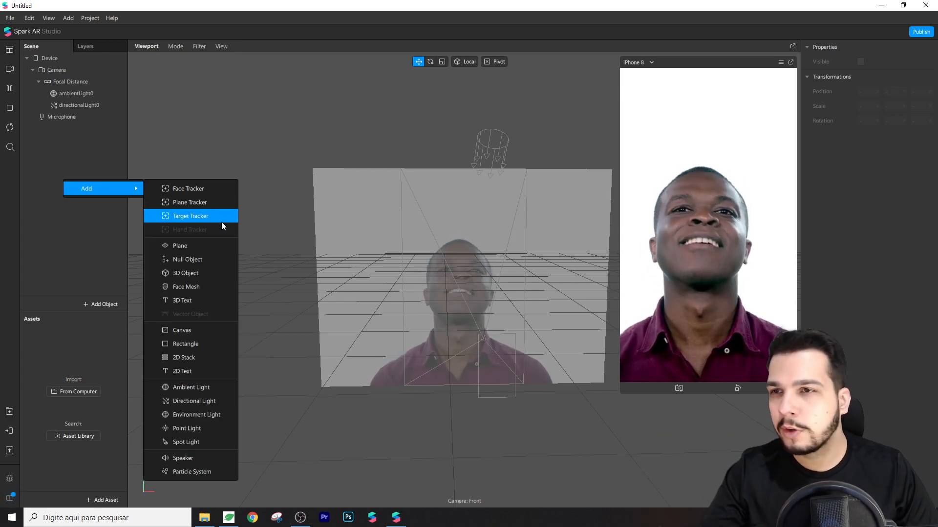
pyautogui.click(195, 288)
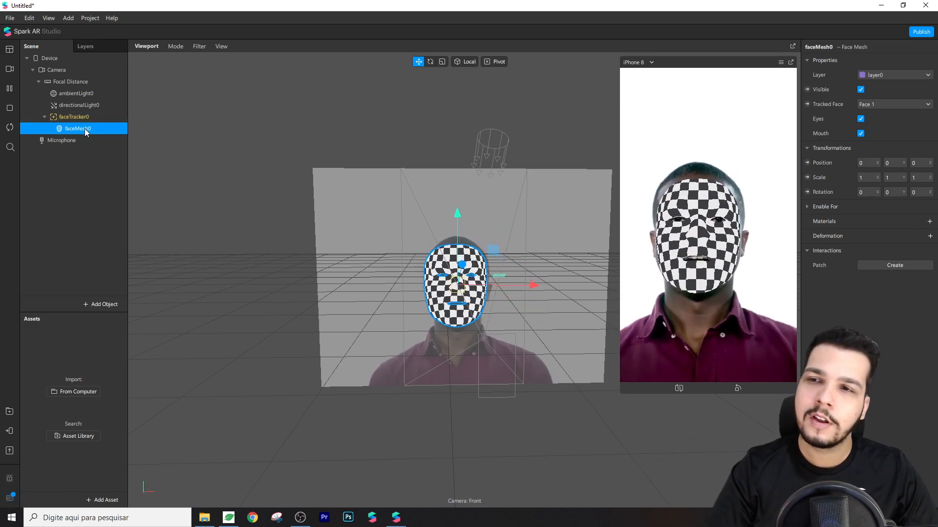
# Switch the real-time simulation video to the woman with long red hair.
pyautogui.scroll(5, 423, 345)
pyautogui.moveTo(423, 345); pyautogui.dragTo(664, 374, button='right')
pyautogui.scroll(-3, 471, 355)
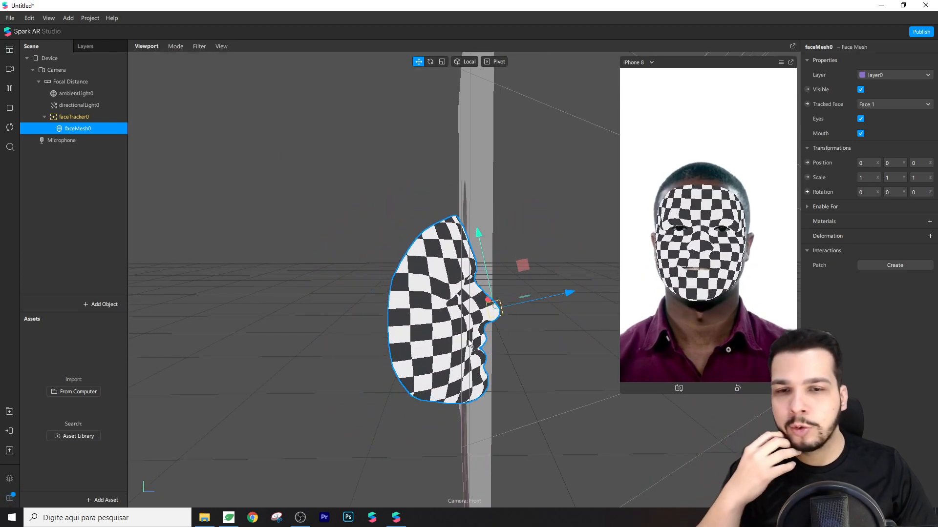
pyautogui.moveTo(549, 300); pyautogui.dragTo(421, 322, button='right')
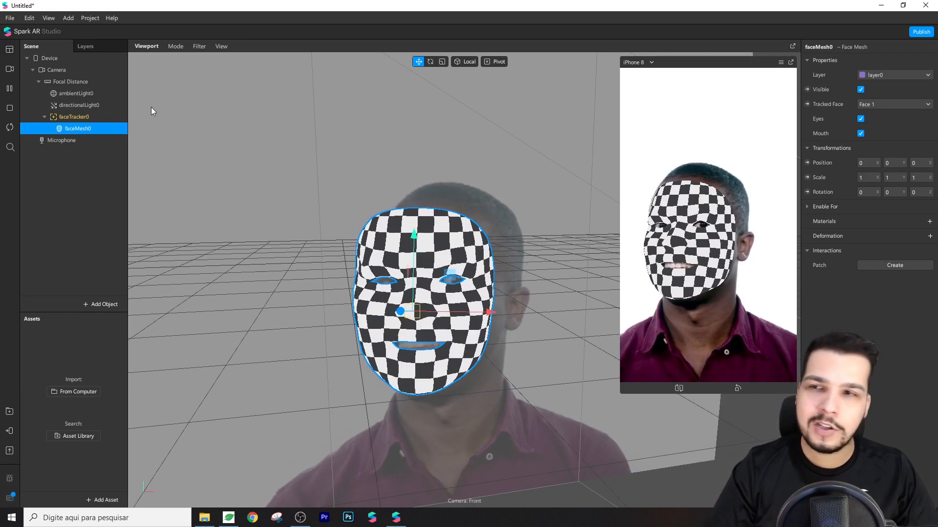
pyautogui.click(10, 71)
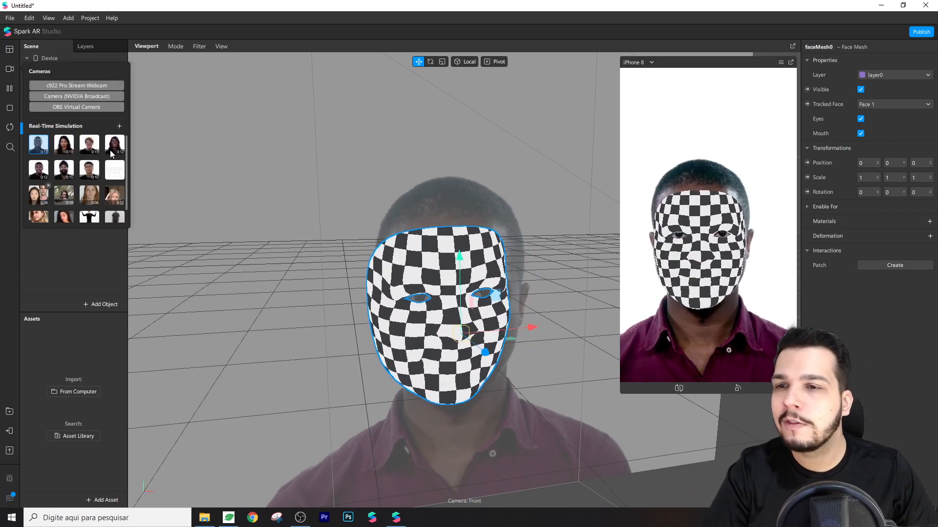
pyautogui.click(89, 182)
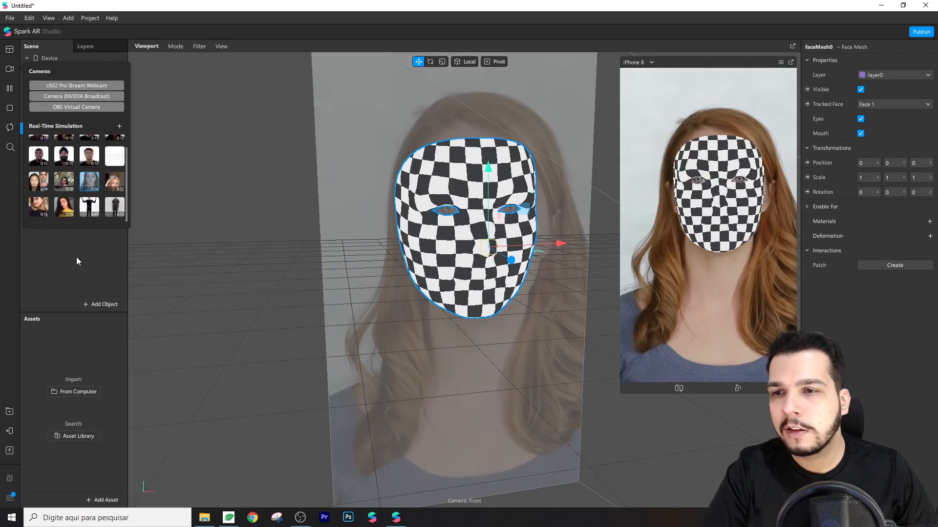
pyautogui.click(317, 304)
# Examine how the checkered face mesh fits the woman's face around the eyes, nose and mouth, and select faceMesh0.
pyautogui.scroll(5, 508, 253)
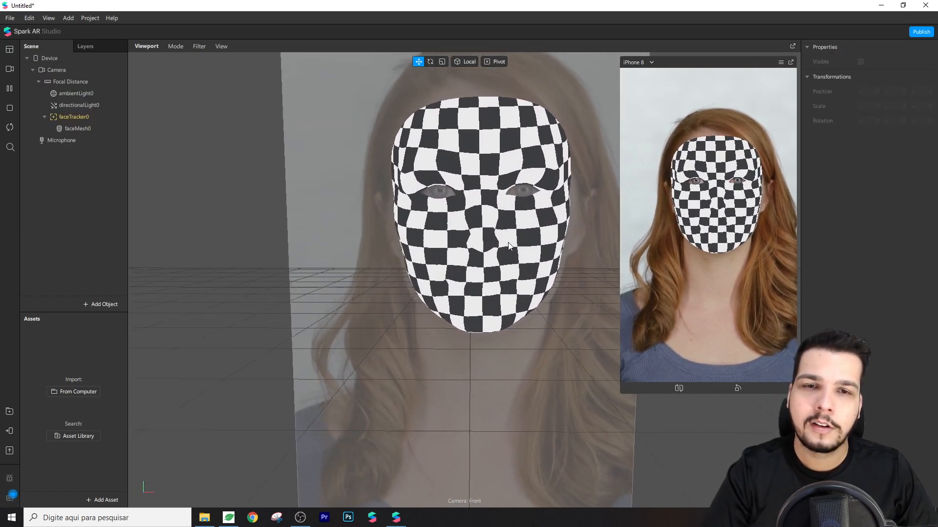
pyautogui.moveTo(509, 246); pyautogui.dragTo(464, 224, button='right')
pyautogui.scroll(3, 463, 224)
pyautogui.scroll(-4, 469, 220)
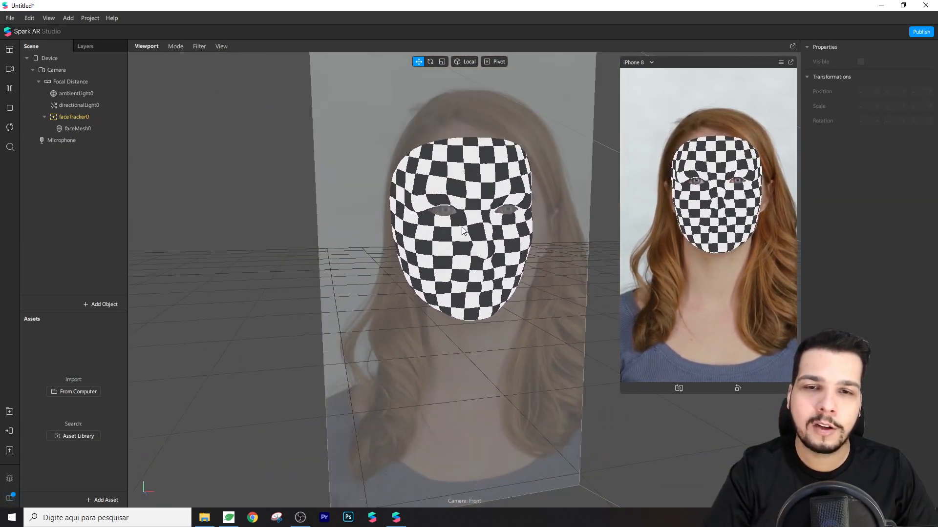
pyautogui.scroll(5, 481, 211)
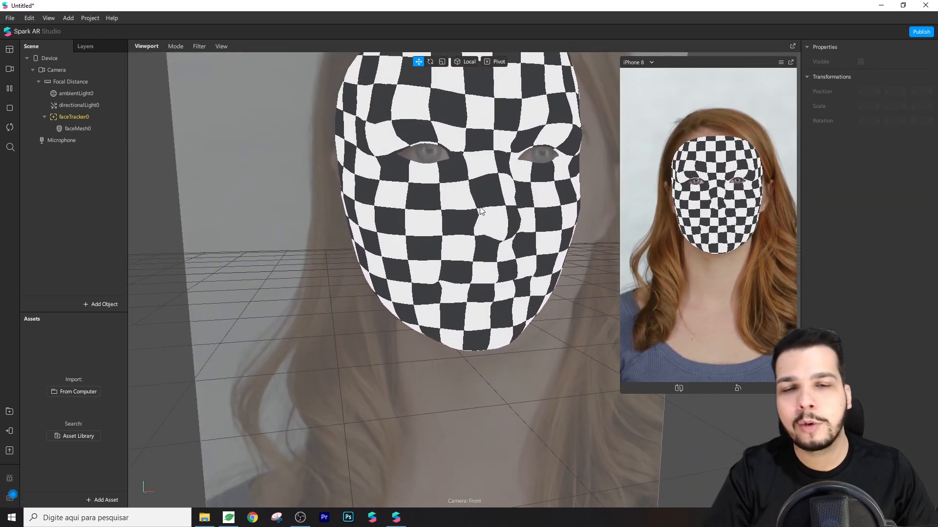
pyautogui.scroll(-3, 477, 195)
pyautogui.scroll(5, 476, 186)
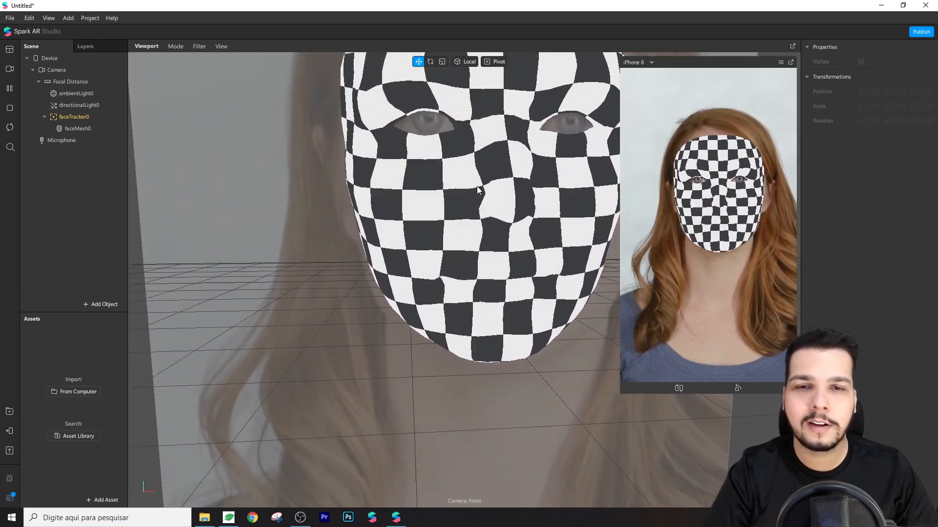
pyautogui.scroll(-5, 476, 189)
pyautogui.scroll(2, 476, 189)
pyautogui.scroll(-2, 476, 190)
pyautogui.click(78, 128)
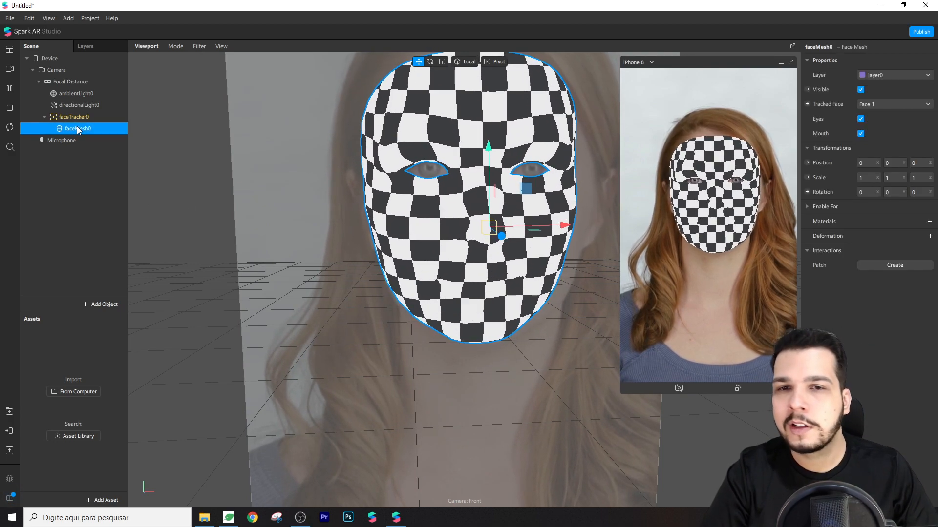
# Rename the face mesh under the face tracker to "faceMesh liptint boca".
pyautogui.doubleClick(95, 128)
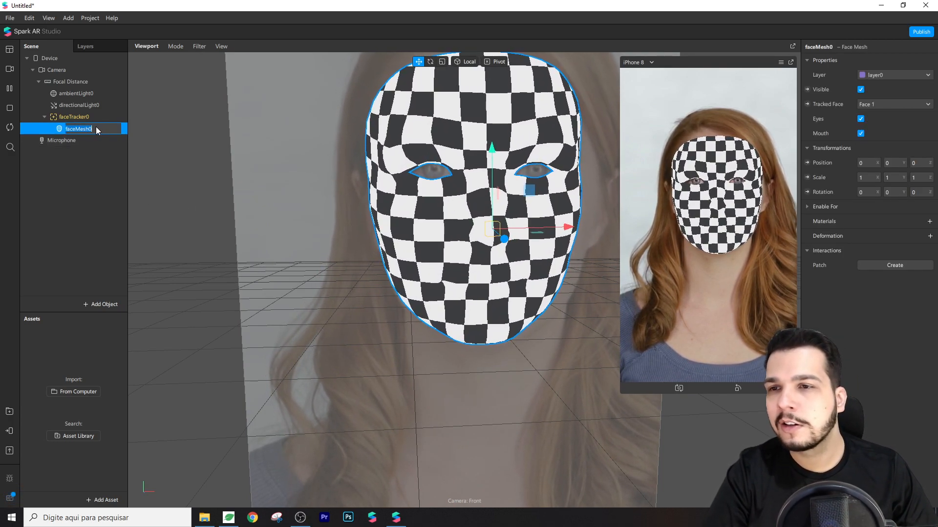
pyautogui.press('BackSpace')
pyautogui.write('liptint')
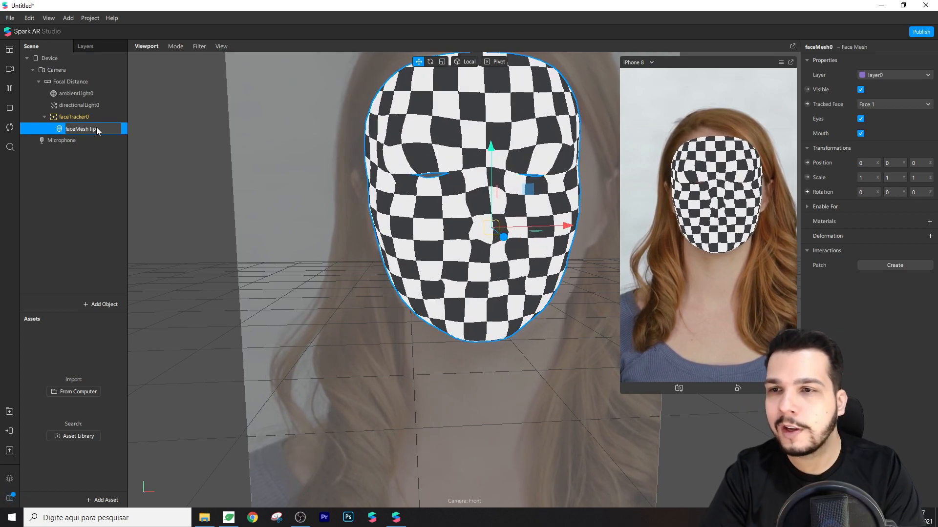
pyautogui.write(' boca')
pyautogui.press('Return')
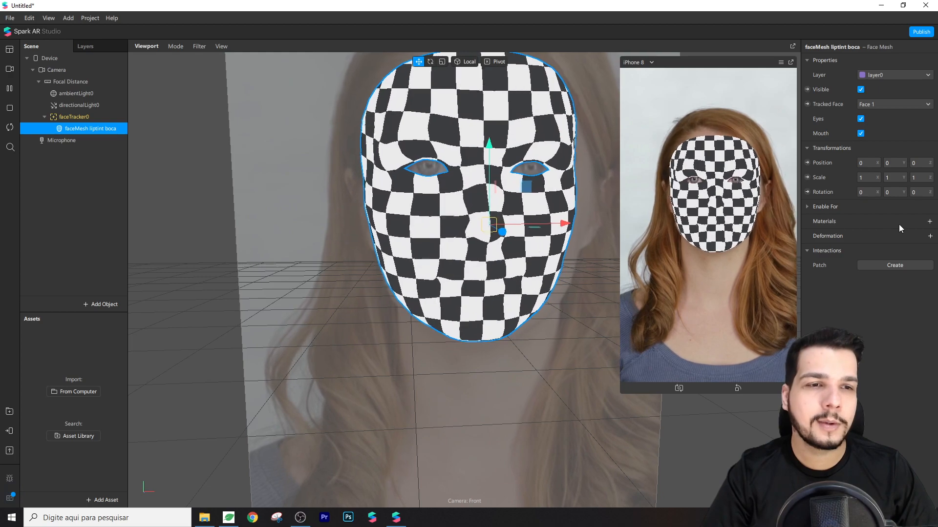
# Add a new material to the lip tint face mesh and rename it "material liptint boca".
pyautogui.click(929, 222)
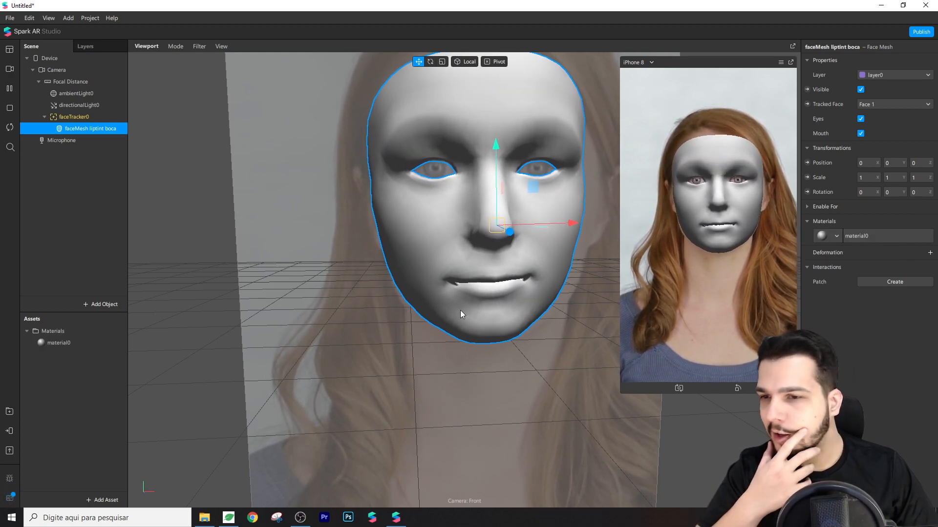
pyautogui.click(83, 343)
pyautogui.doubleClick(83, 341)
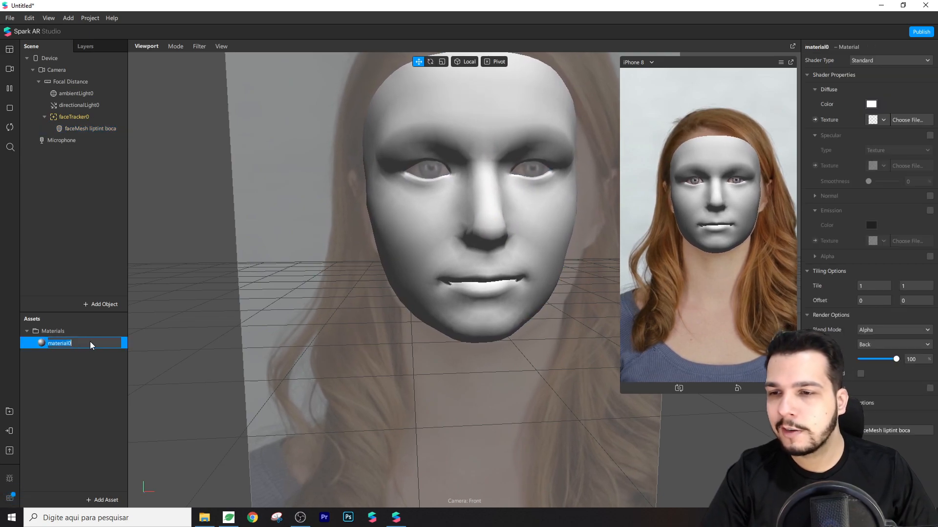
pyautogui.click(86, 341)
pyautogui.press('BackSpace')
pyautogui.write('liptin')
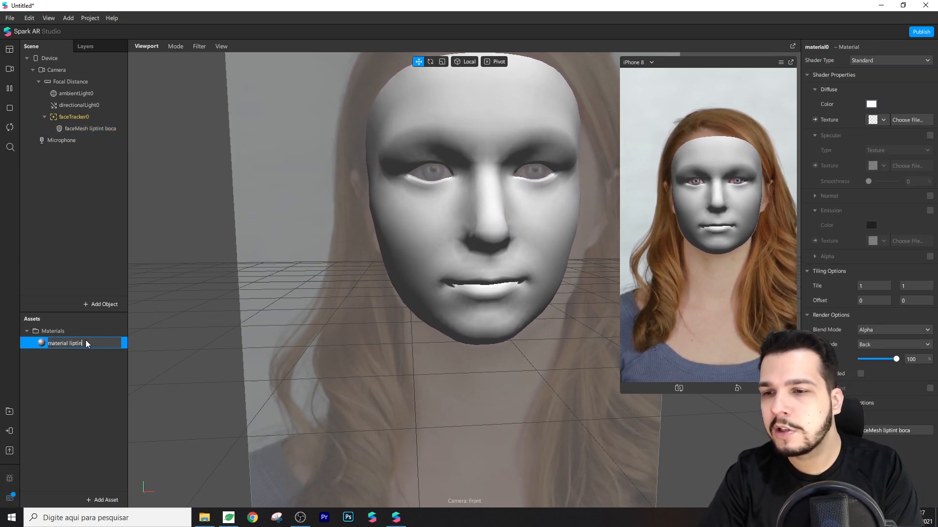
pyautogui.write('t boca')
pyautogui.press('Return')
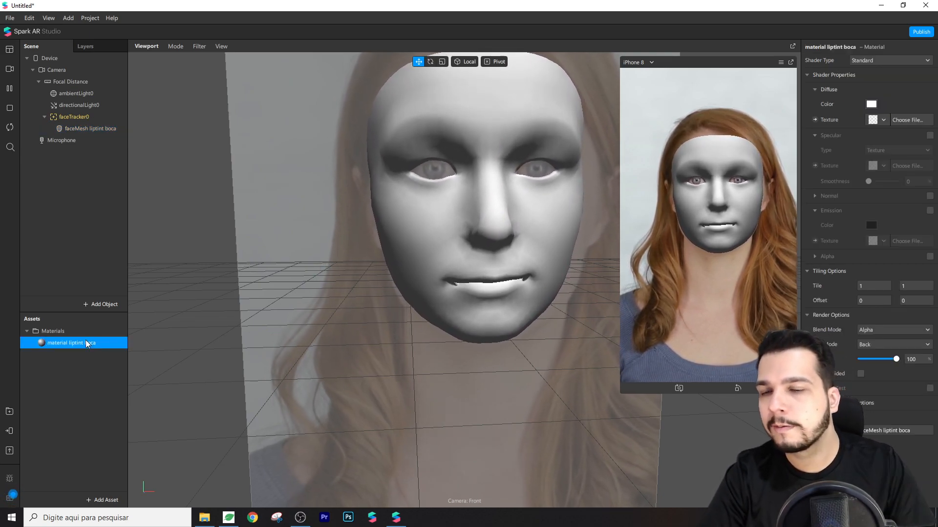
# Compare the Flat and Standard shader types on the lip tint material and set it to Flat.
pyautogui.click(859, 61)
pyautogui.click(875, 63)
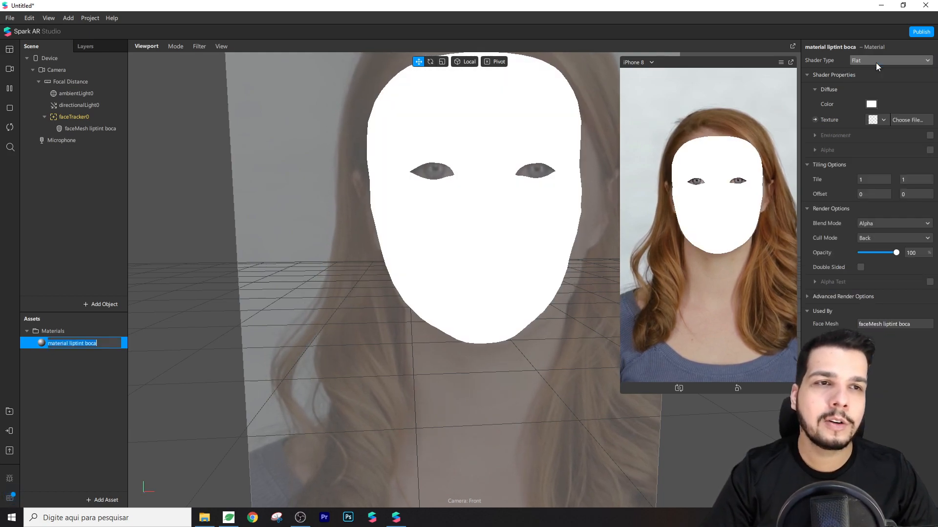
pyautogui.click(873, 62)
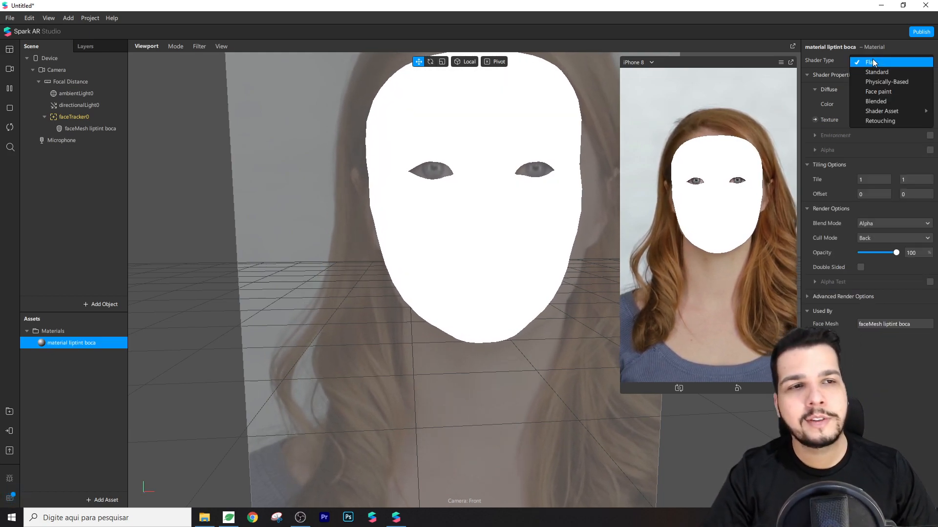
pyautogui.click(878, 69)
pyautogui.click(880, 64)
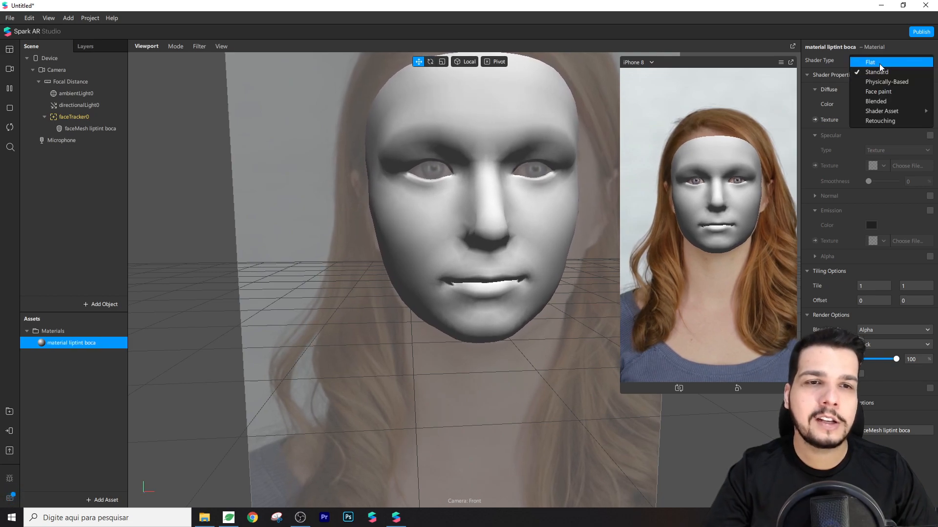
pyautogui.click(879, 63)
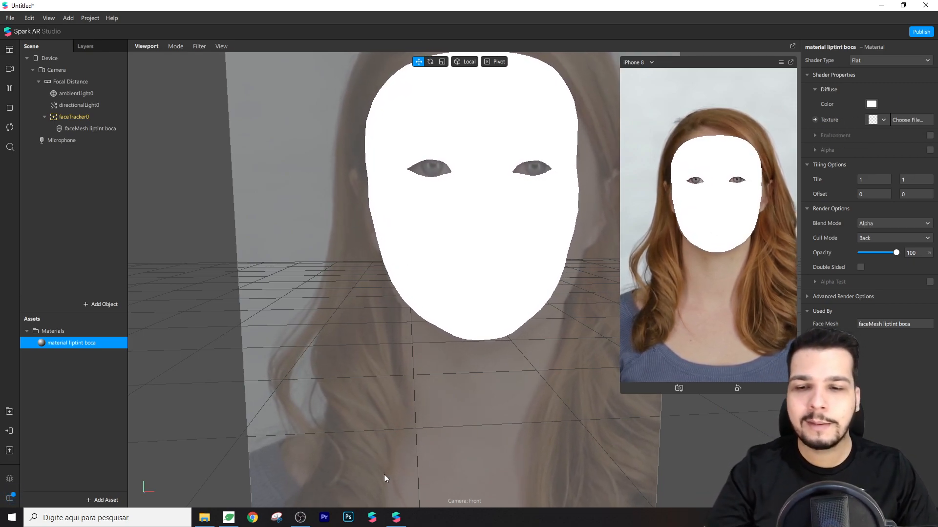
# Import iluminador2.png, liptint completo3.png and liptintboca.png from the "Aula Jogo de frases + Lip Tint" folder into the project assets.
pyautogui.click(210, 522)
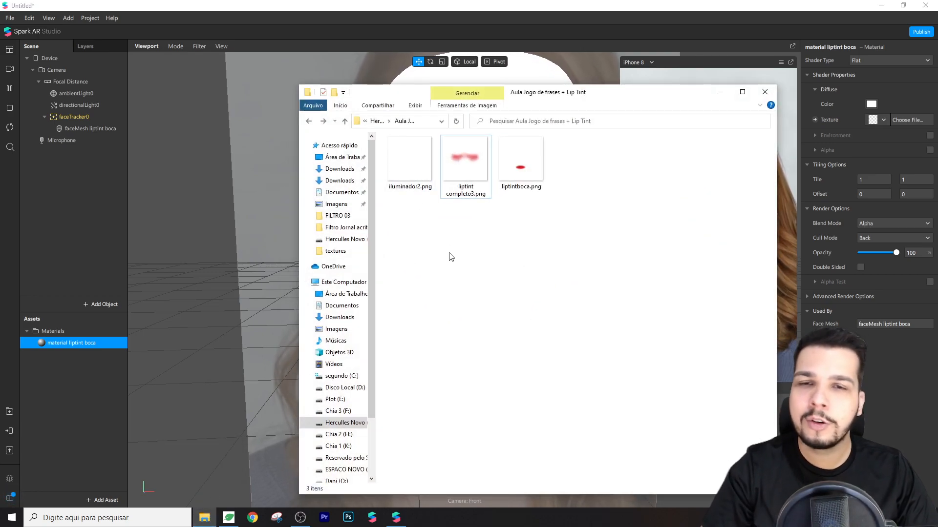
pyautogui.click(411, 173)
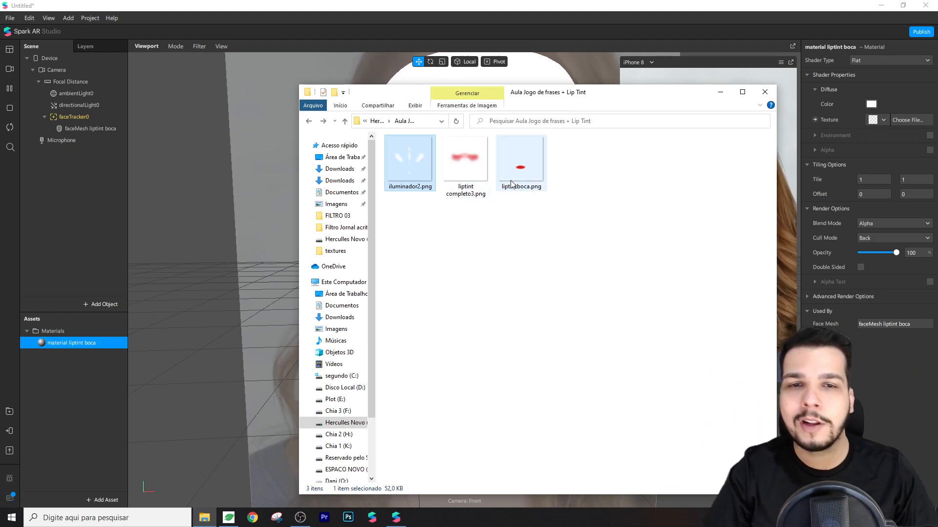
pyautogui.moveTo(601, 234); pyautogui.dragTo(78, 400)
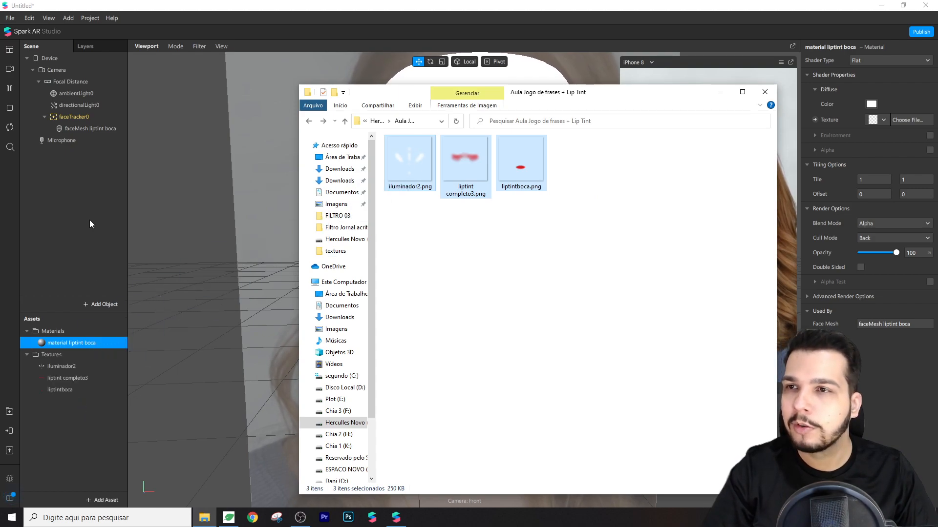
pyautogui.click(89, 220)
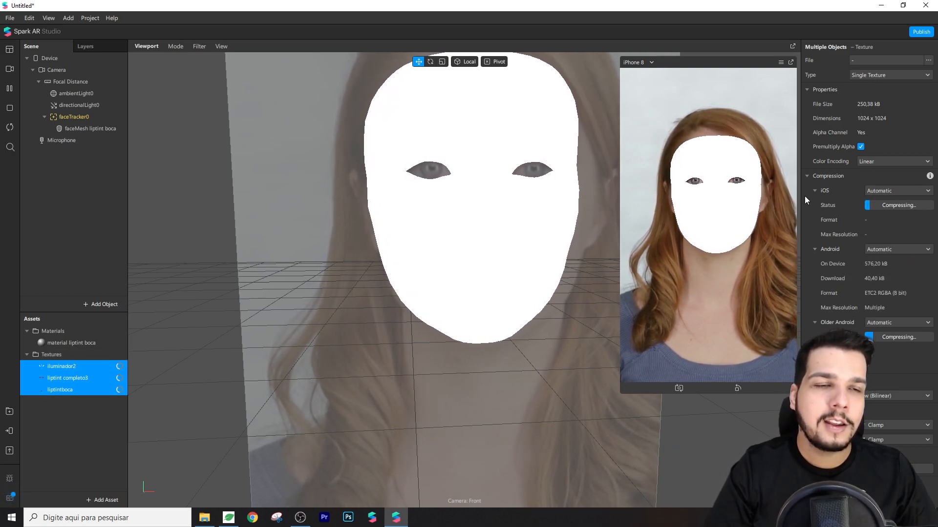
# Set the compression of all three imported textures to None for iOS, Android and Older Android.
pyautogui.click(891, 190)
pyautogui.click(885, 213)
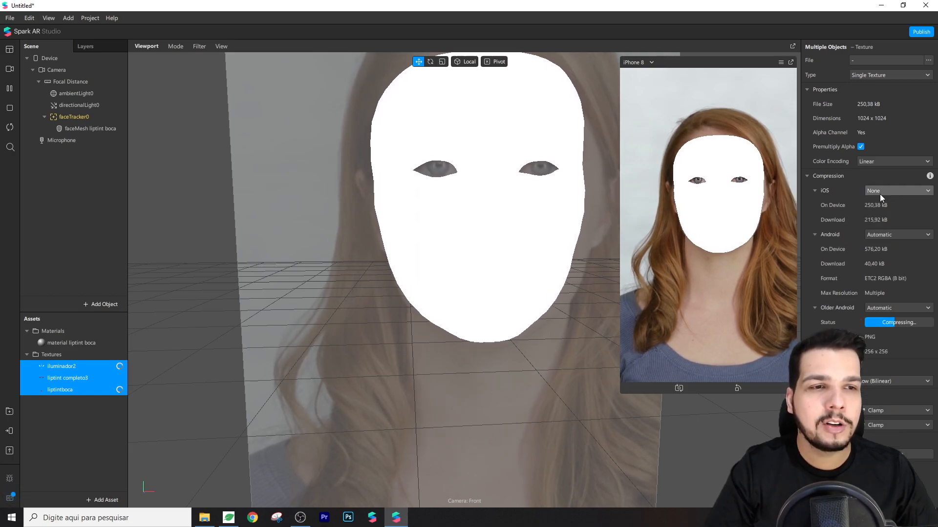
pyautogui.click(895, 233)
pyautogui.click(879, 256)
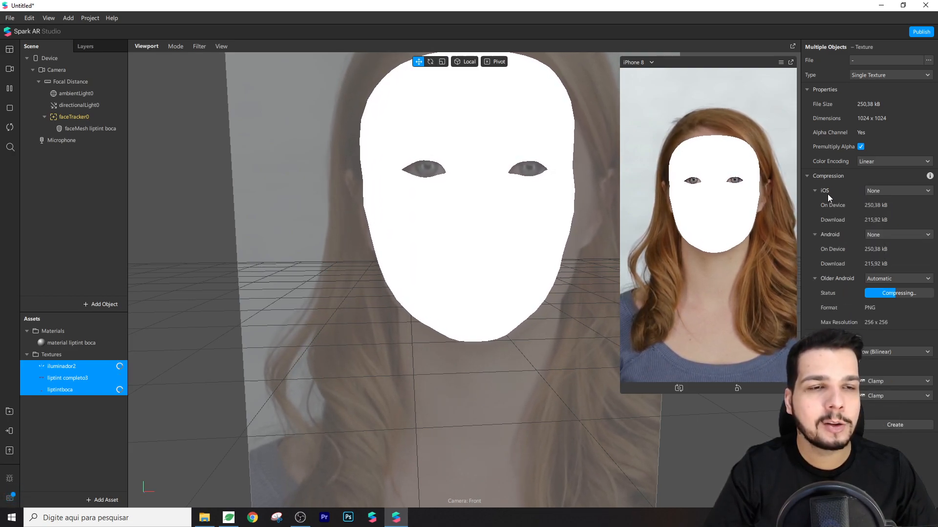
pyautogui.click(878, 276)
pyautogui.click(884, 302)
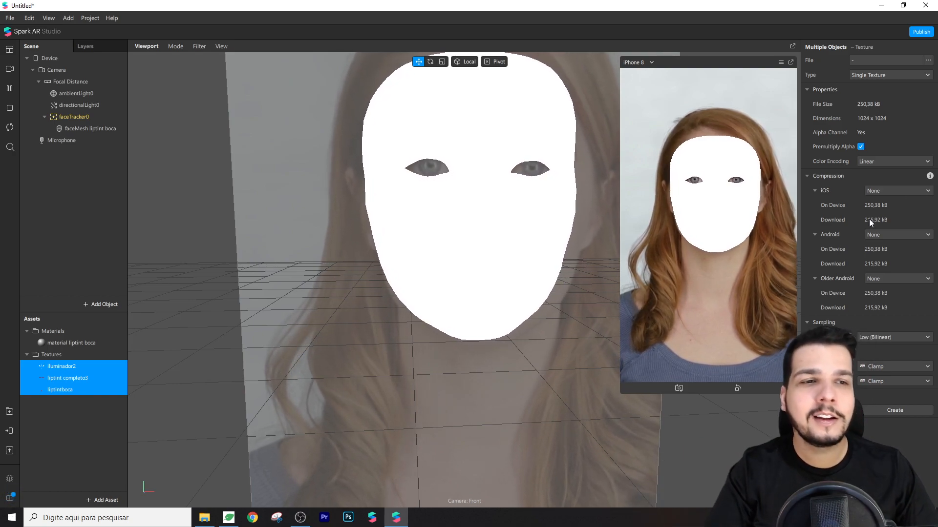
pyautogui.click(897, 191)
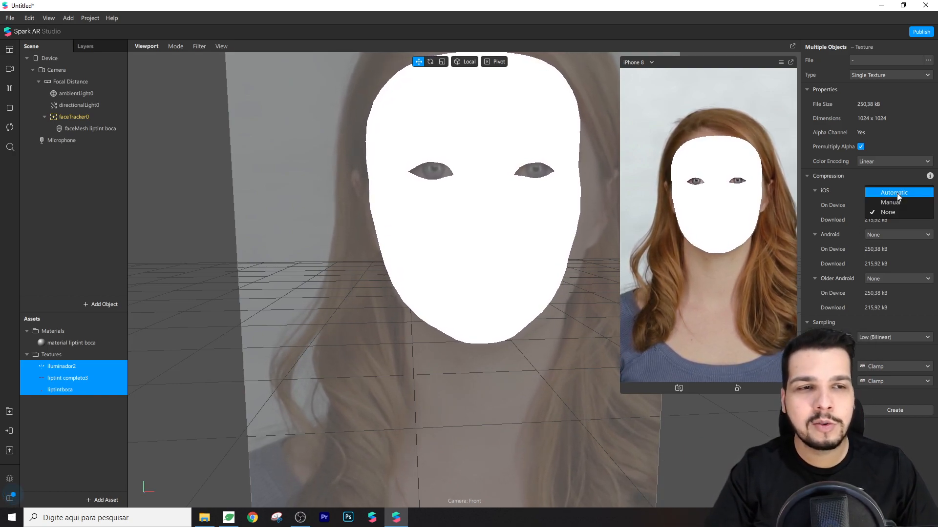
pyautogui.click(881, 213)
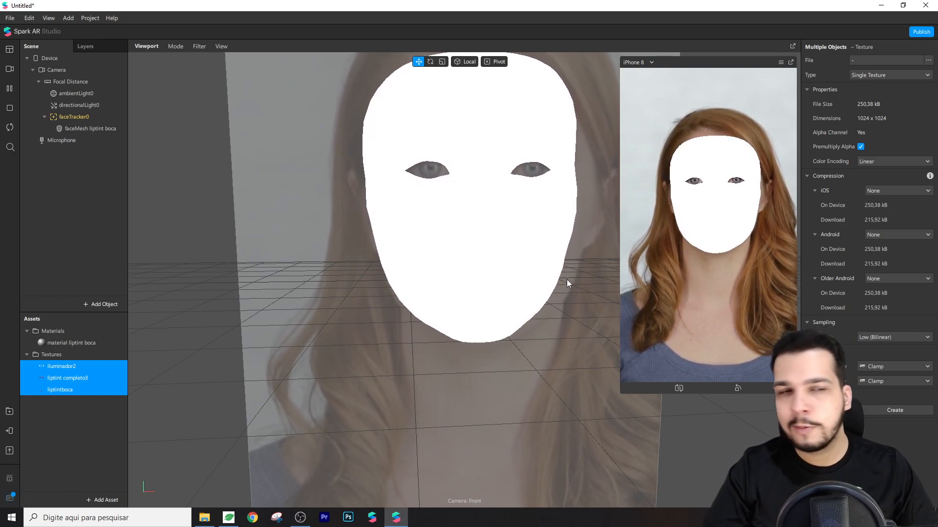
# Assign the liptintboca texture as the diffuse texture of "material liptint boca".
pyautogui.click(62, 354)
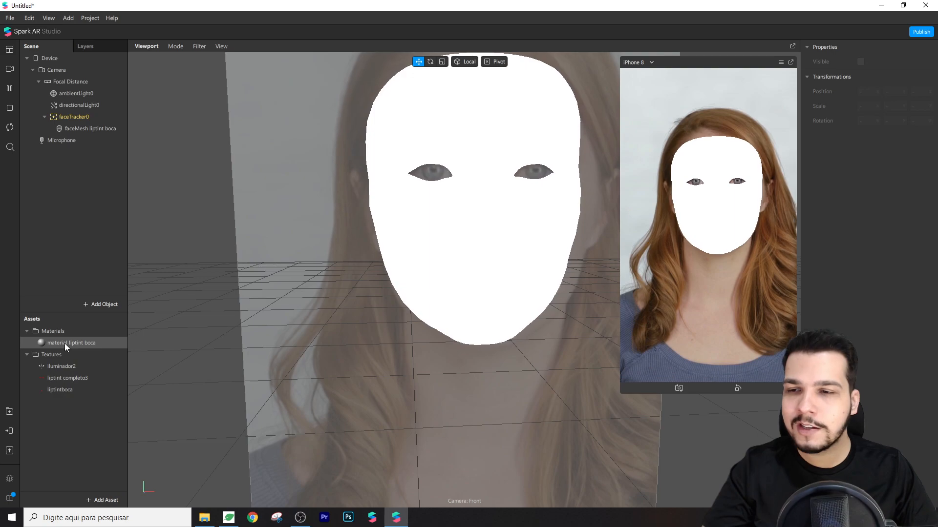
pyautogui.click(65, 343)
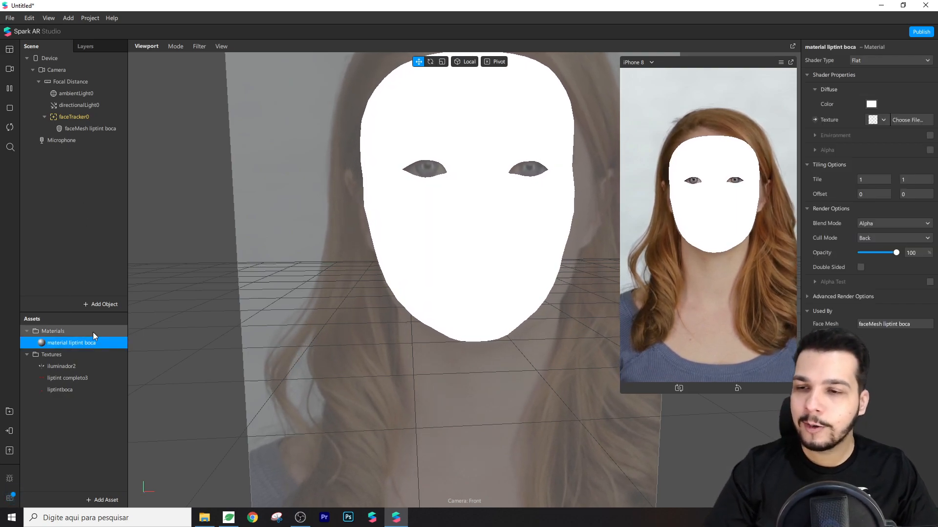
pyautogui.click(884, 121)
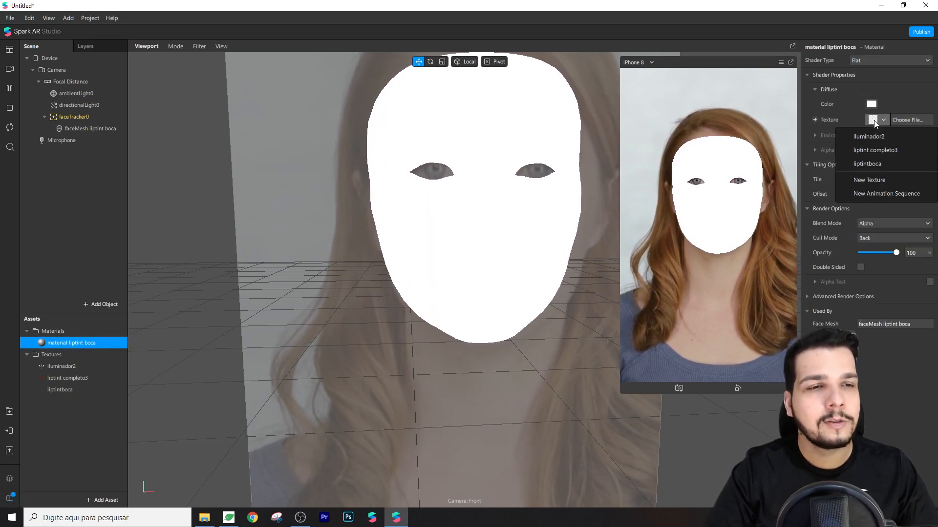
pyautogui.click(885, 164)
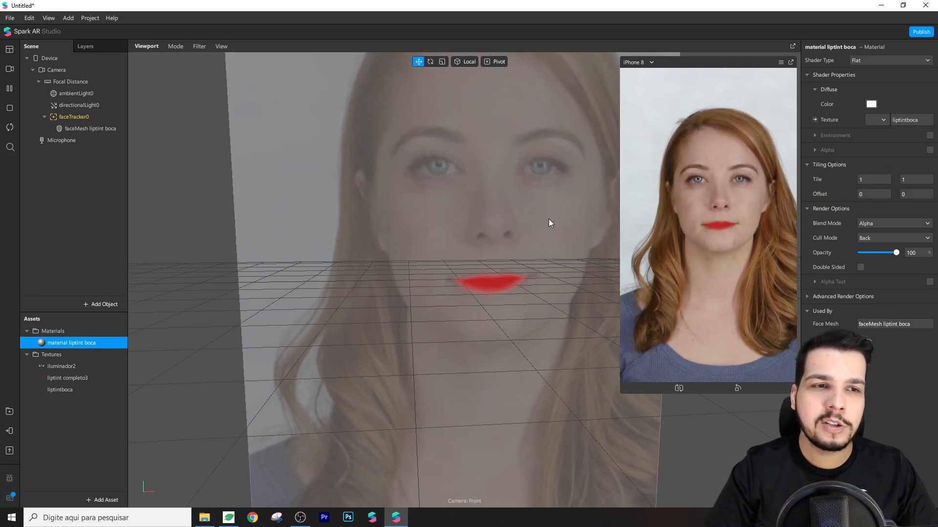
pyautogui.moveTo(549, 219); pyautogui.dragTo(534, 198, button='right')
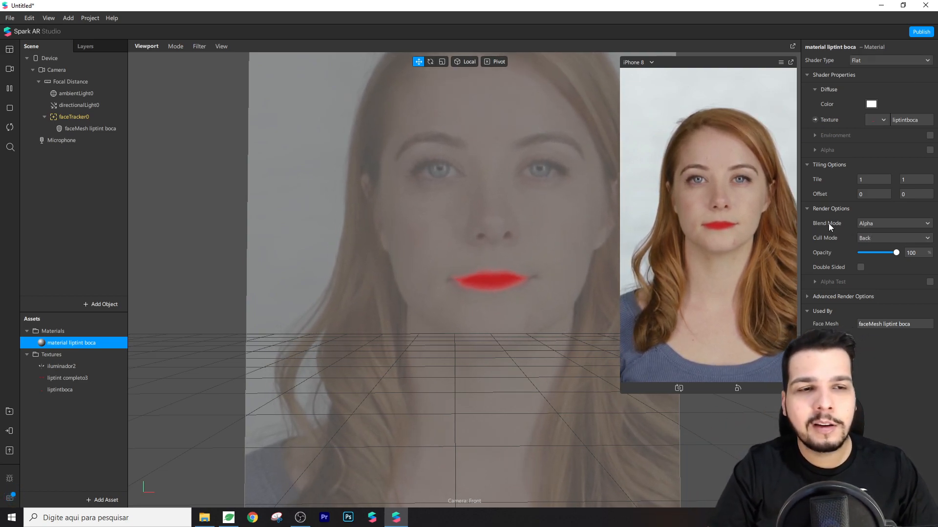
# Set the lip tint material's blend mode to Multiply and lower its opacity to 18%.
pyautogui.click(886, 223)
pyautogui.click(882, 264)
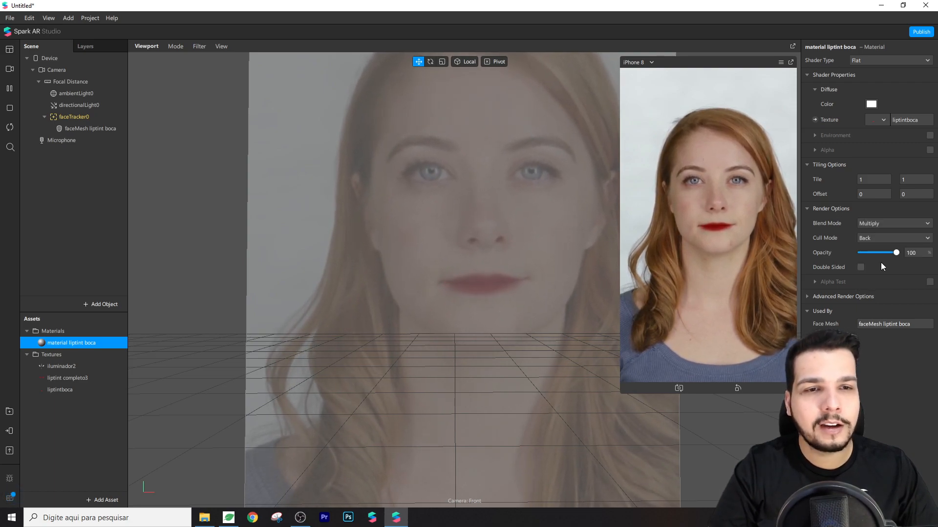
pyautogui.moveTo(895, 254); pyautogui.dragTo(866, 256)
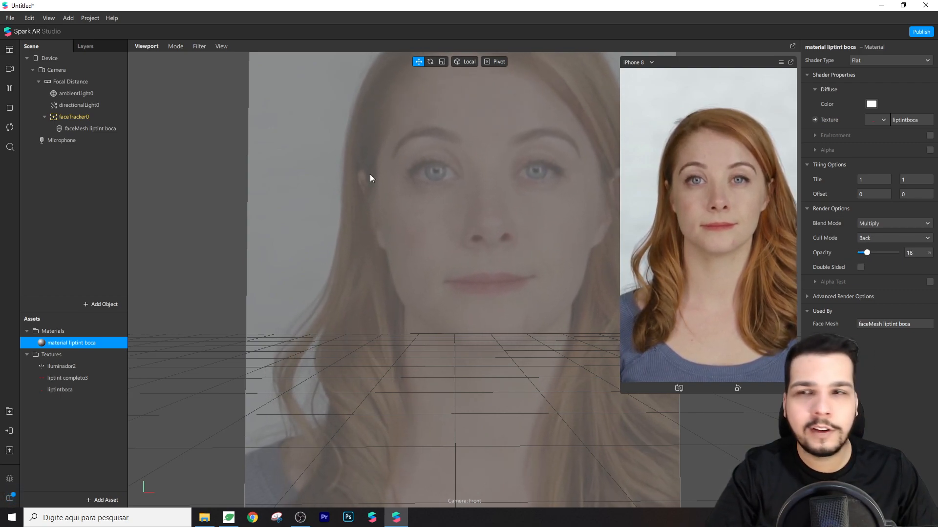
# Hide and show the lip tint face mesh to compare the woman's lips with and without the tint.
pyautogui.click(91, 128)
pyautogui.click(861, 90)
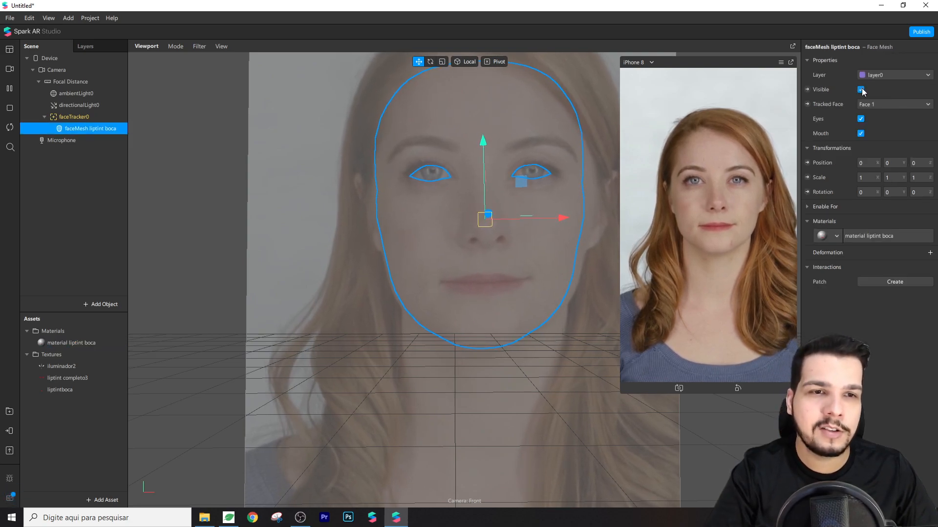
pyautogui.click(860, 90)
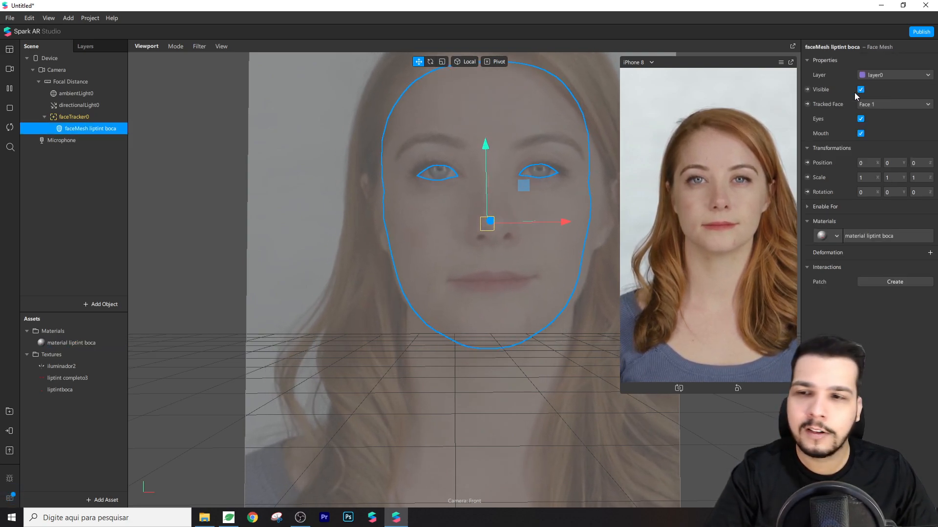
# Reveal the liptintboca texture's file in Explorer, then close the textures folder window.
pyautogui.click(62, 391)
pyautogui.doubleClick(66, 377)
pyautogui.click(66, 389)
pyautogui.rightClick(65, 388)
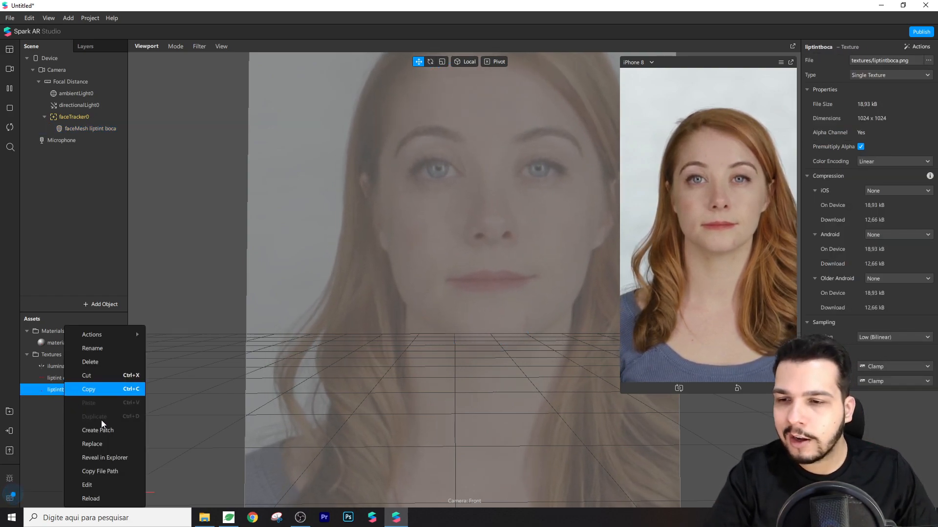
pyautogui.click(113, 456)
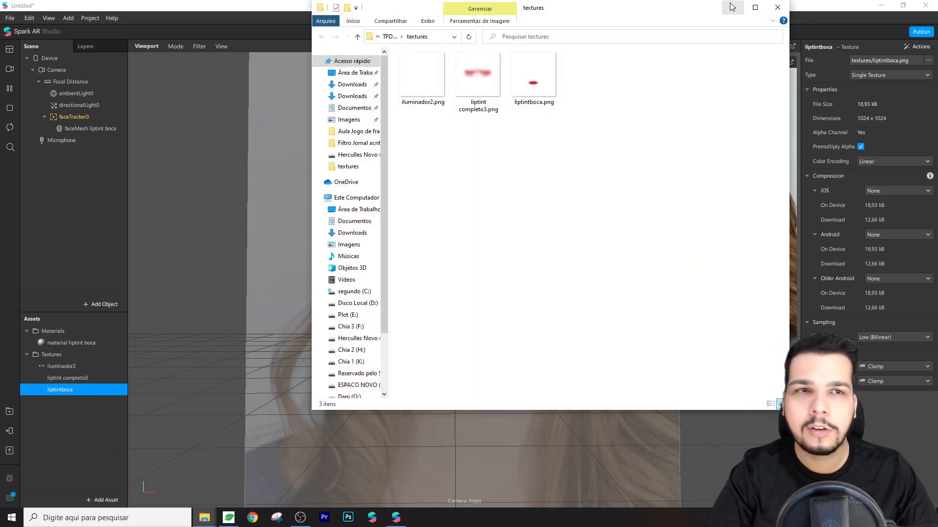
pyautogui.click(776, 7)
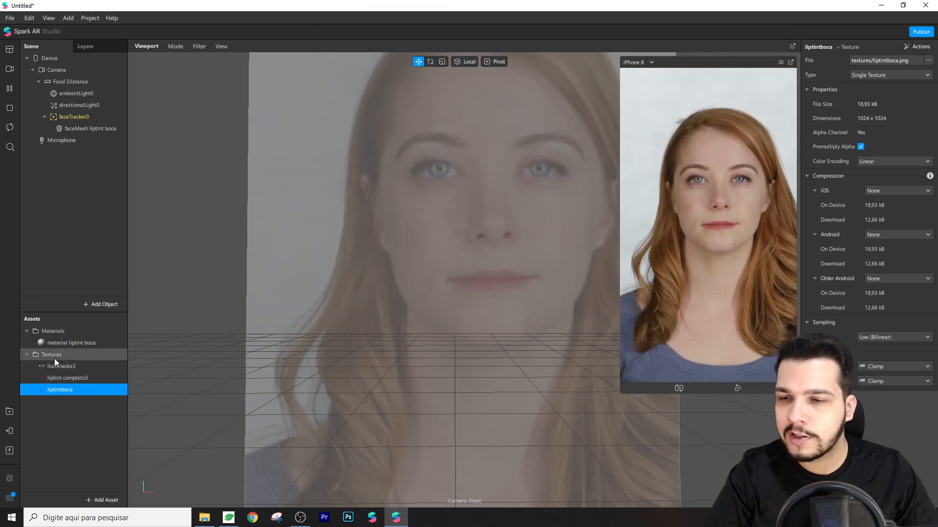
# Reveal the liptintboca texture in Explorer again and look through the three PNG files in the textures folder.
pyautogui.rightClick(55, 391)
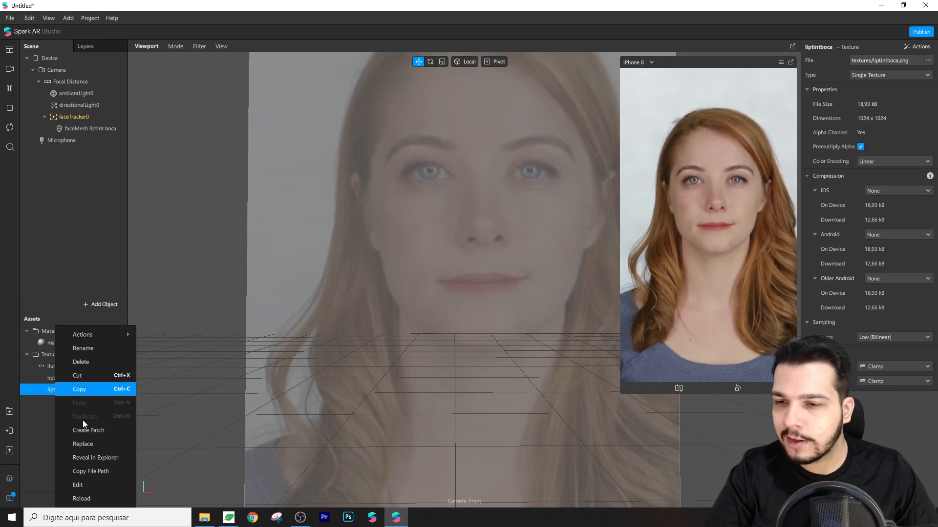
pyautogui.click(104, 457)
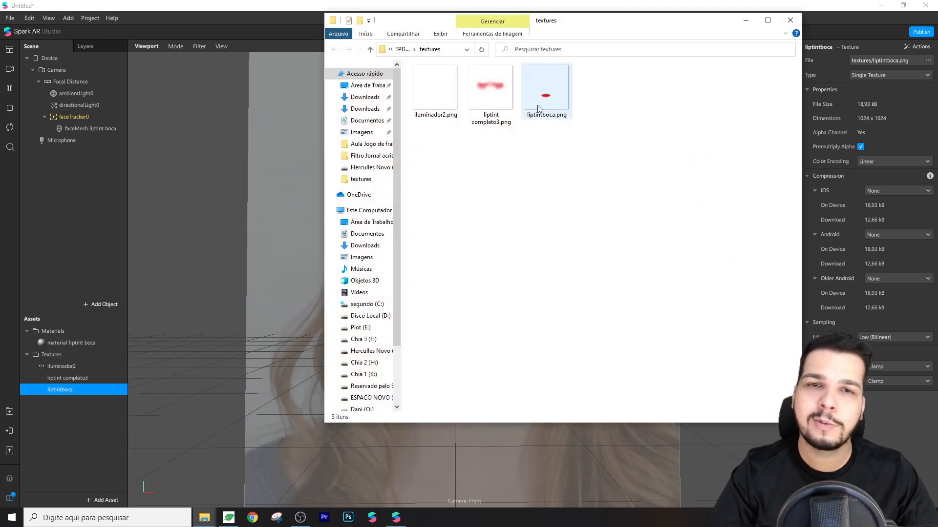
pyautogui.click(493, 87)
pyautogui.click(441, 86)
pyautogui.click(531, 87)
pyautogui.click(432, 86)
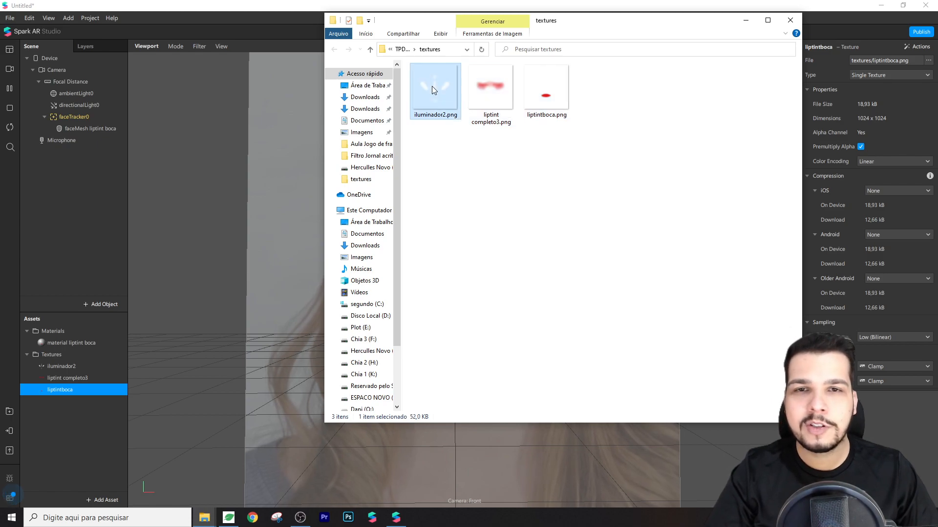
pyautogui.click(544, 82)
pyautogui.rightClick(546, 83)
pyautogui.moveTo(610, 246)
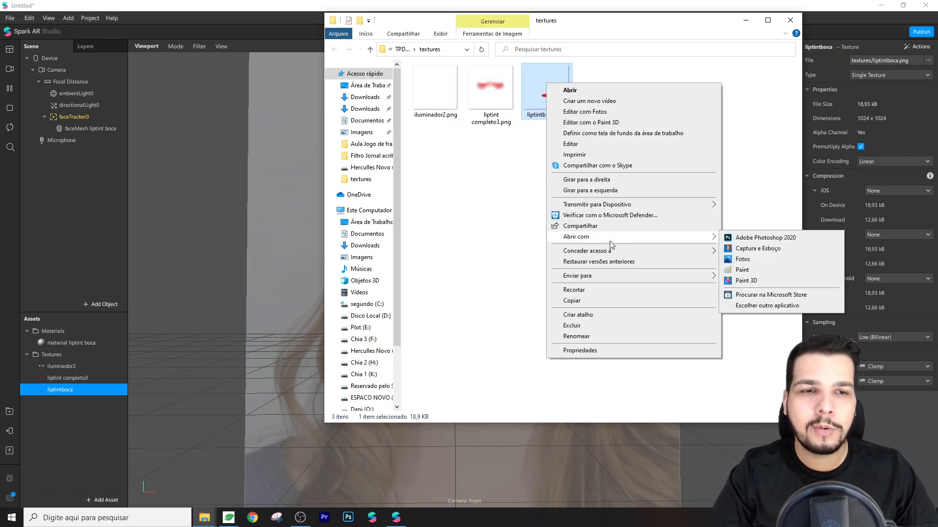
pyautogui.click(782, 199)
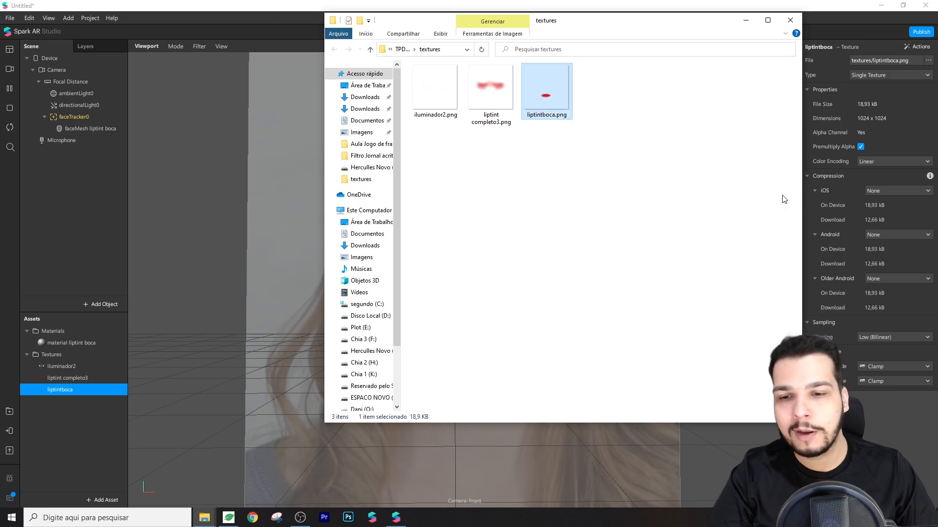
# Switch to Chrome, go to Photopea and open liptintboca.png from the textures folder in it.
pyautogui.click(252, 519)
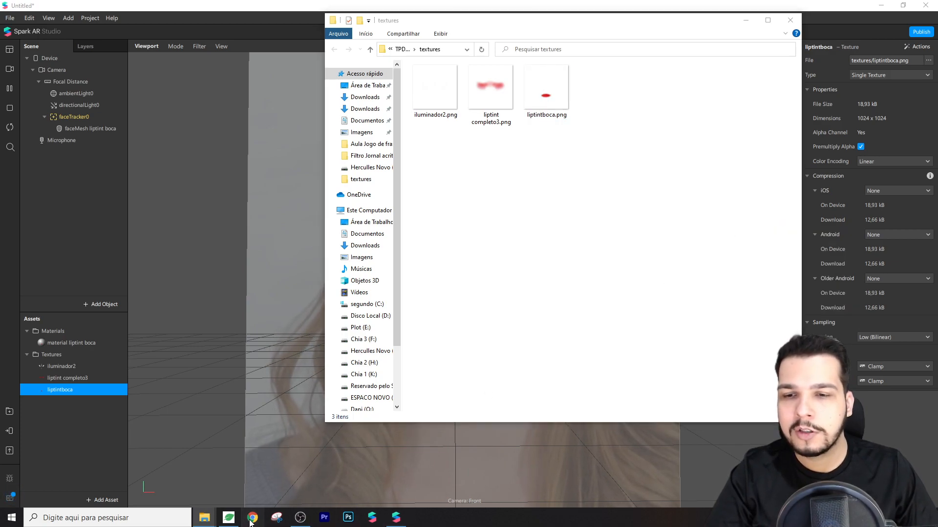
pyautogui.click(224, 26)
pyautogui.write('photo')
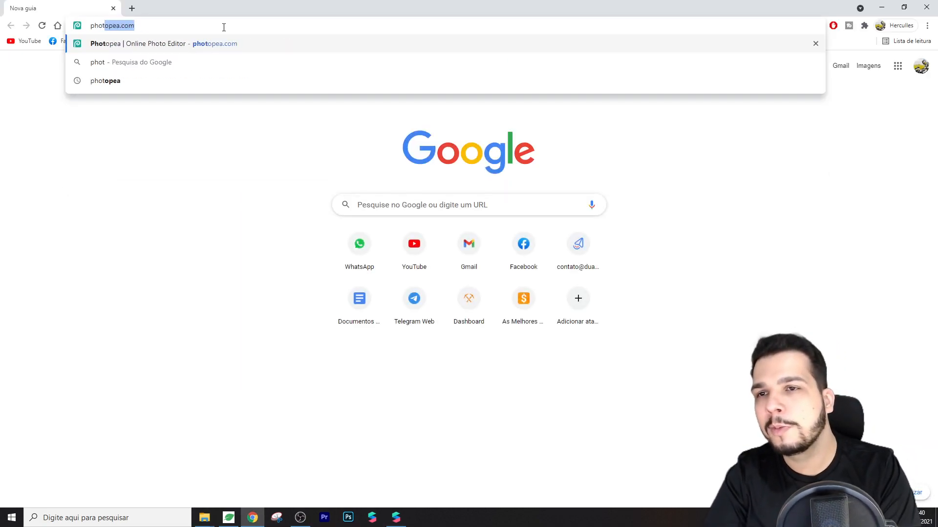
pyautogui.press('Return')
pyautogui.click(202, 520)
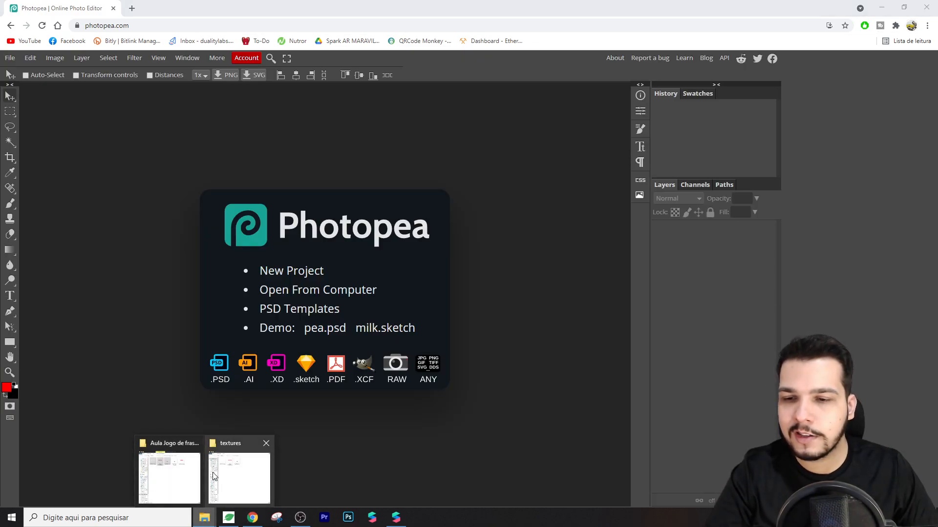
pyautogui.click(240, 477)
pyautogui.moveTo(546, 99); pyautogui.dragTo(159, 253)
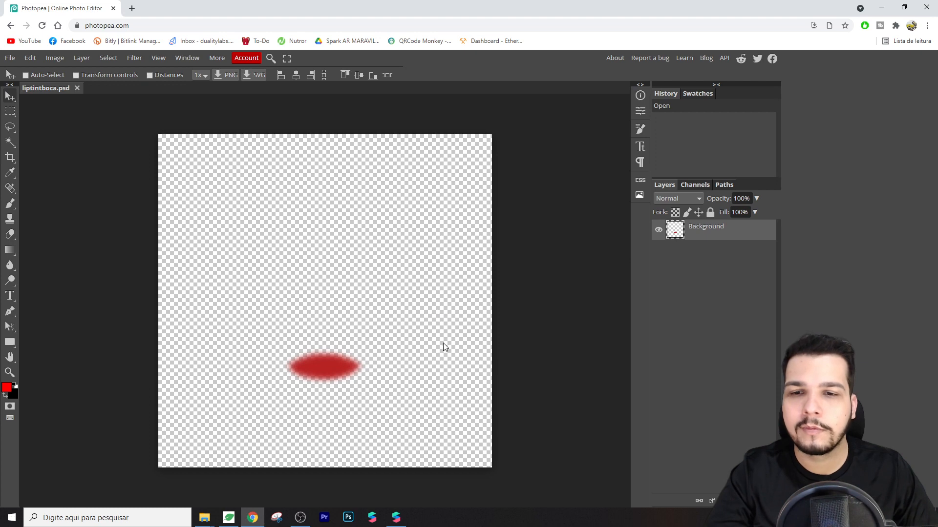
# Lighten the red lip shape with a Hue/Saturation adjustment, setting Lightness to 21.
pyautogui.hotkey('ctrl', 'u')
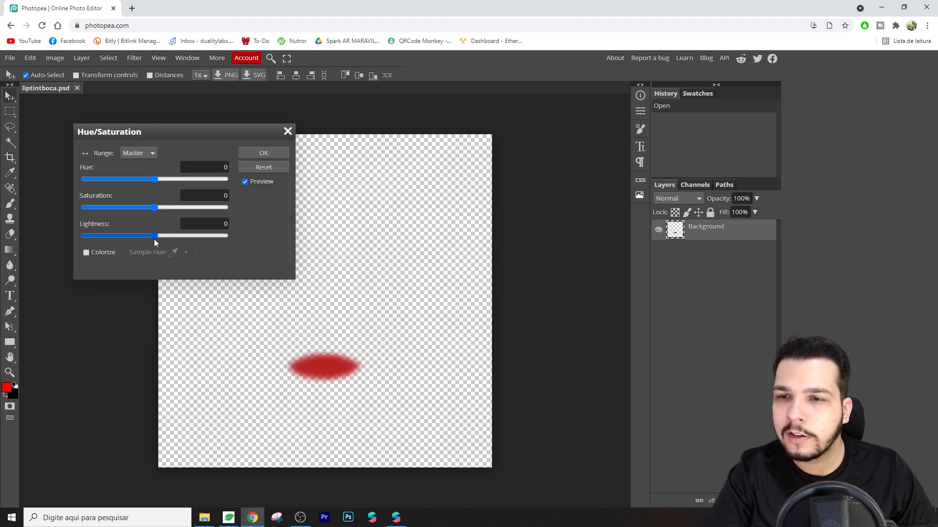
pyautogui.moveTo(154, 237); pyautogui.dragTo(173, 240)
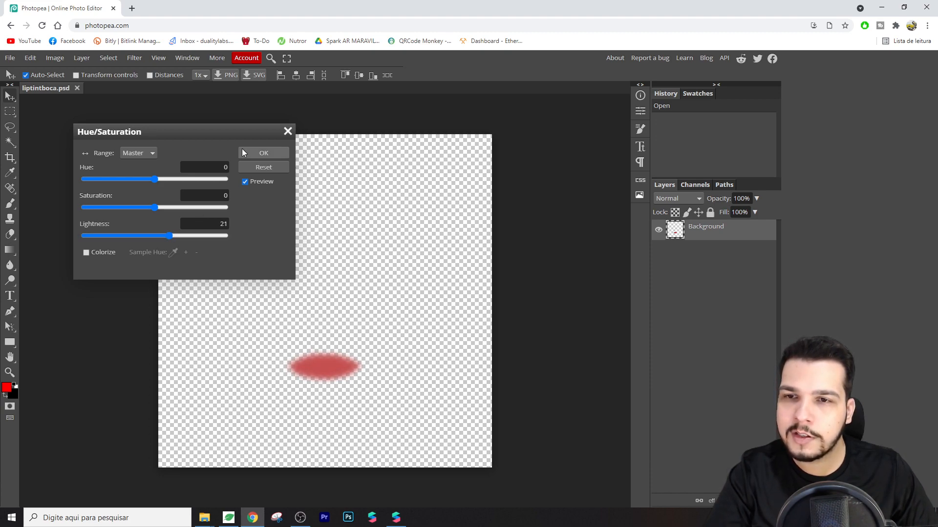
pyautogui.click(265, 149)
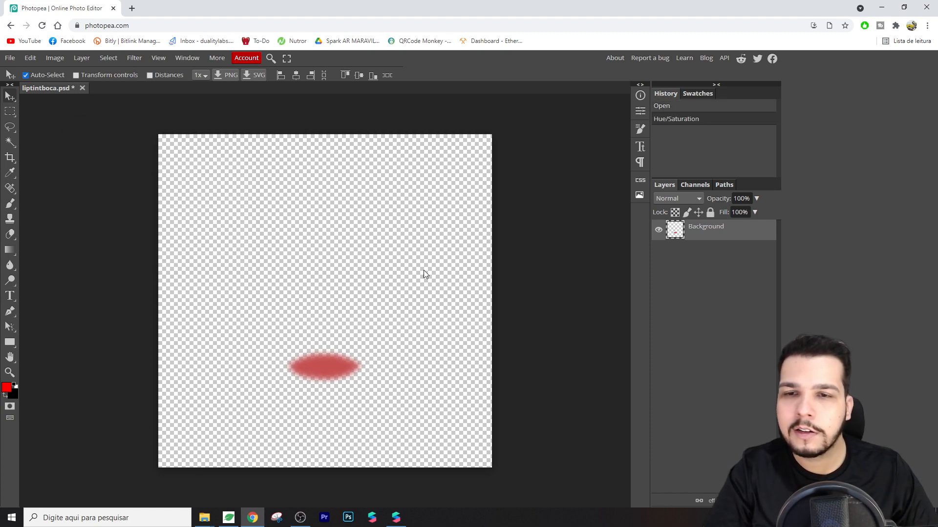
# Export the lightened lip image as a PNG named "liptint boca aula2" in the "Aula Jogo de frases + Lip Tint" folder.
pyautogui.hotkey('ctrl', 's')
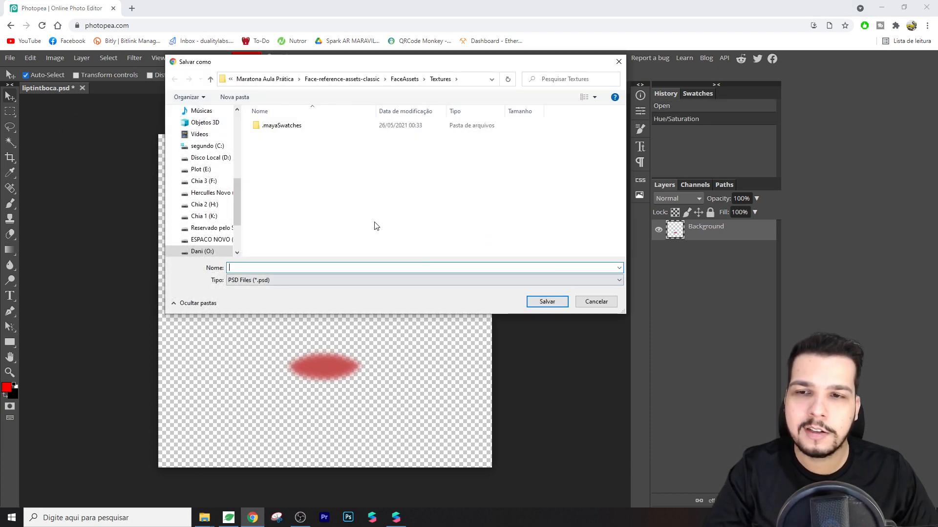
pyautogui.click(596, 302)
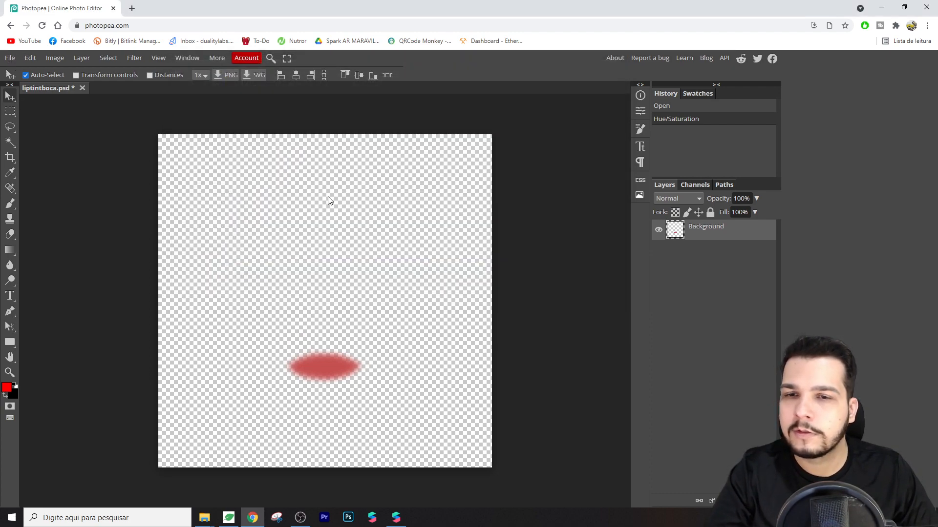
pyautogui.click(9, 58)
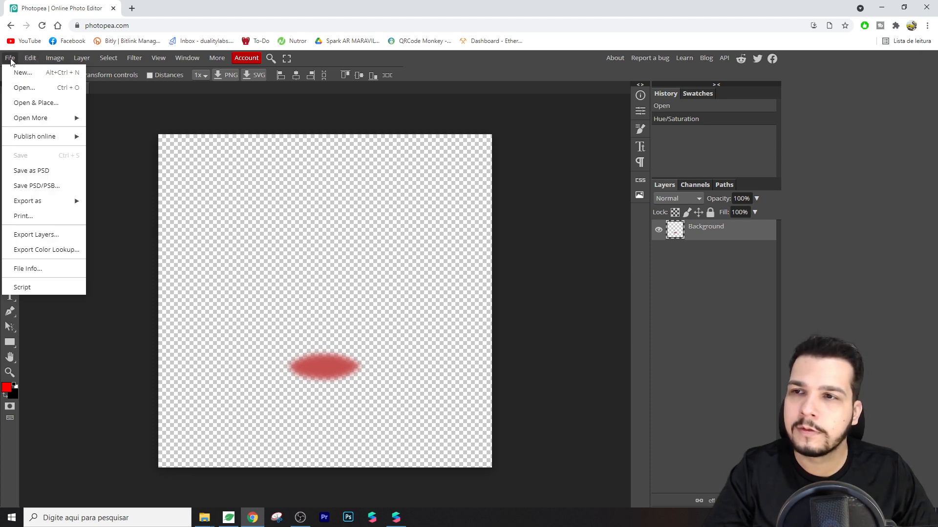
pyautogui.moveTo(49, 200)
pyautogui.click(105, 201)
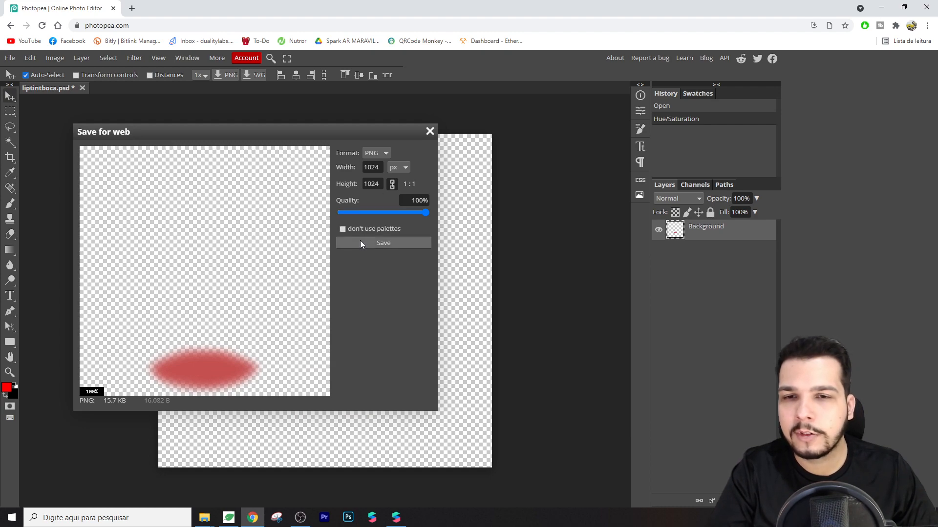
pyautogui.click(360, 243)
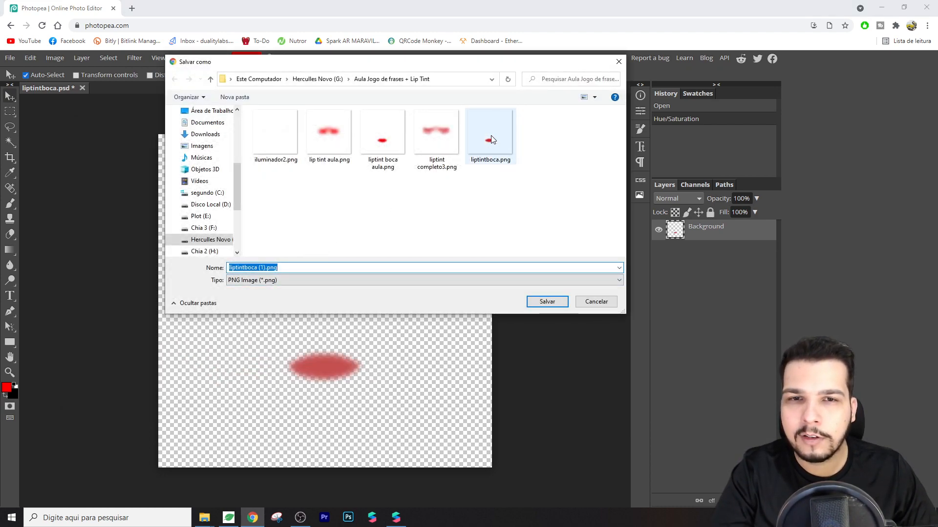
pyautogui.click(370, 140)
pyautogui.click(271, 268)
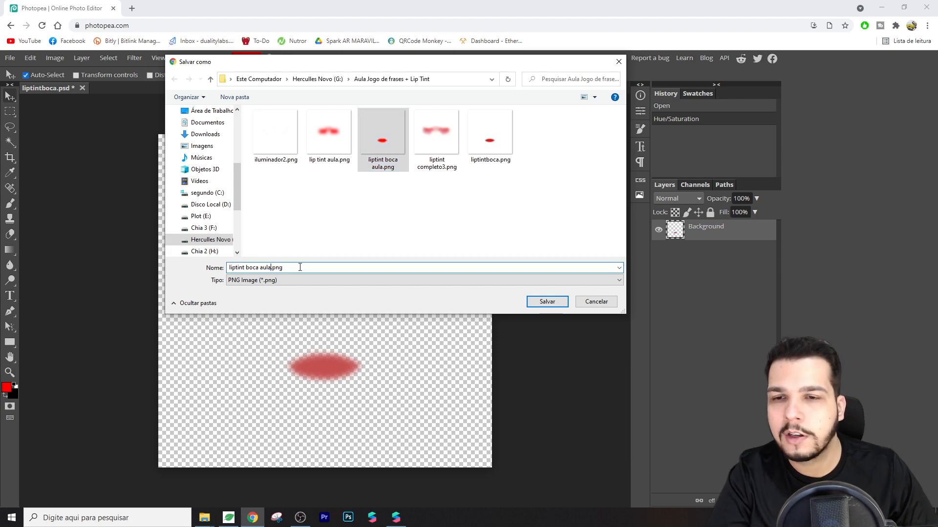
pyautogui.write('2')
pyautogui.click(547, 302)
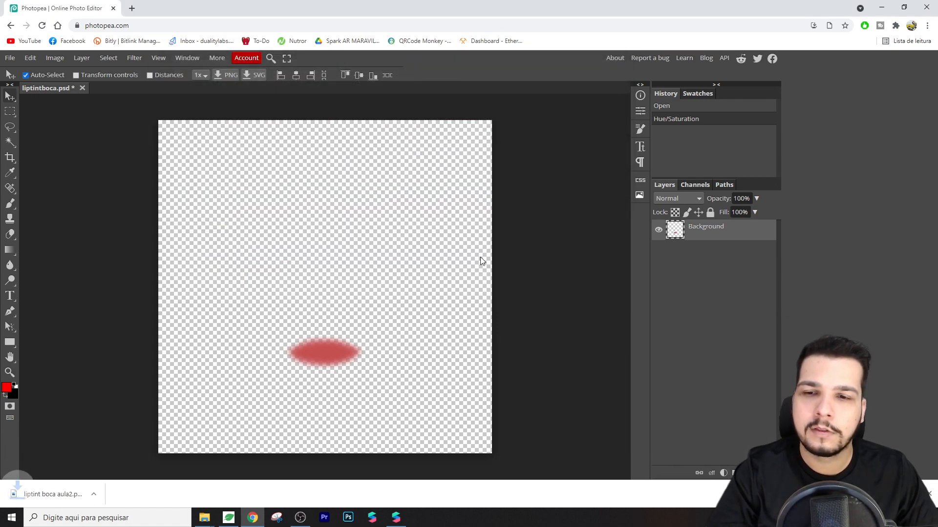
# Switch back to Spark AR Studio and import liptint boca aula2.png into the project's assets as a texture.
pyautogui.hotkey('alt', 'Tab')
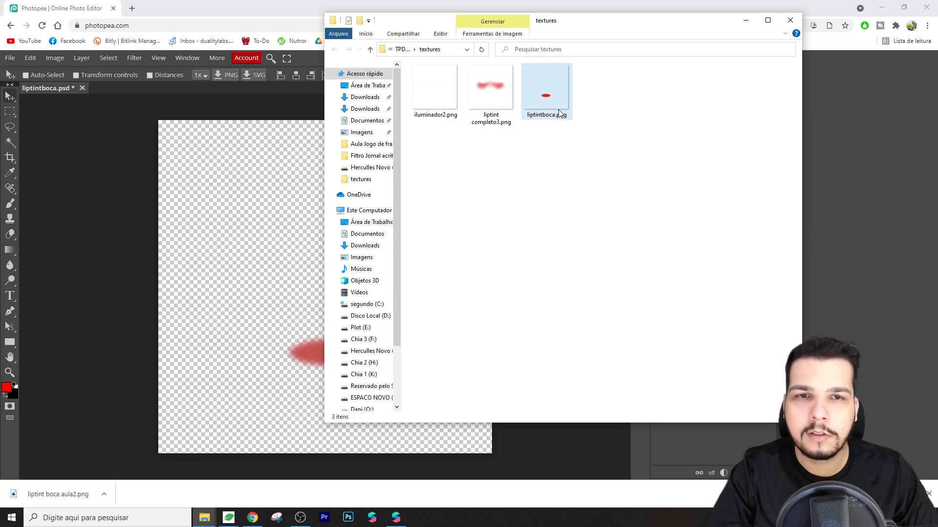
pyautogui.hotkey('alt', 'Tab')
pyautogui.click(573, 268)
pyautogui.moveTo(688, 161); pyautogui.dragTo(92, 427)
pyautogui.hotkey('alt', 'Tab')
pyautogui.hotkey('alt', 'Tab')
# Set the liptint boca aula2 texture's compression to None for iOS, Android and Older Android.
pyautogui.click(892, 190)
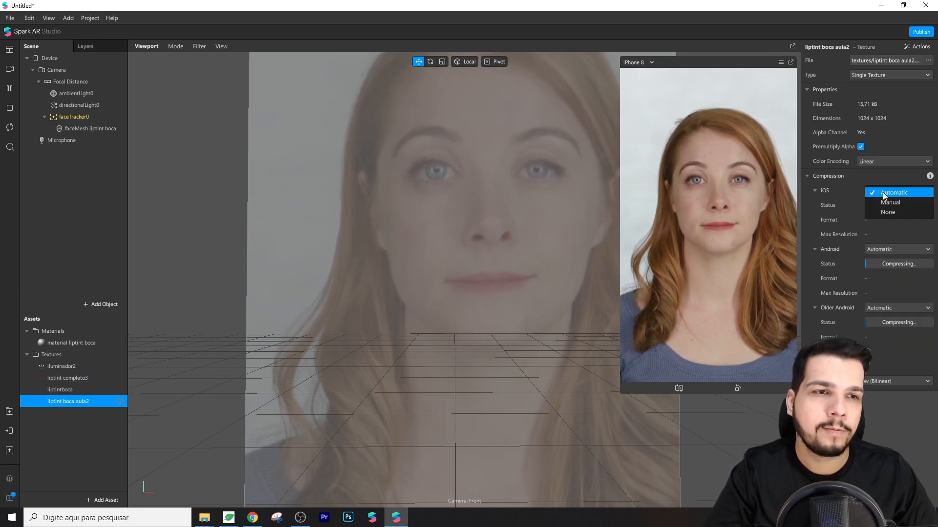
pyautogui.click(893, 210)
pyautogui.click(898, 234)
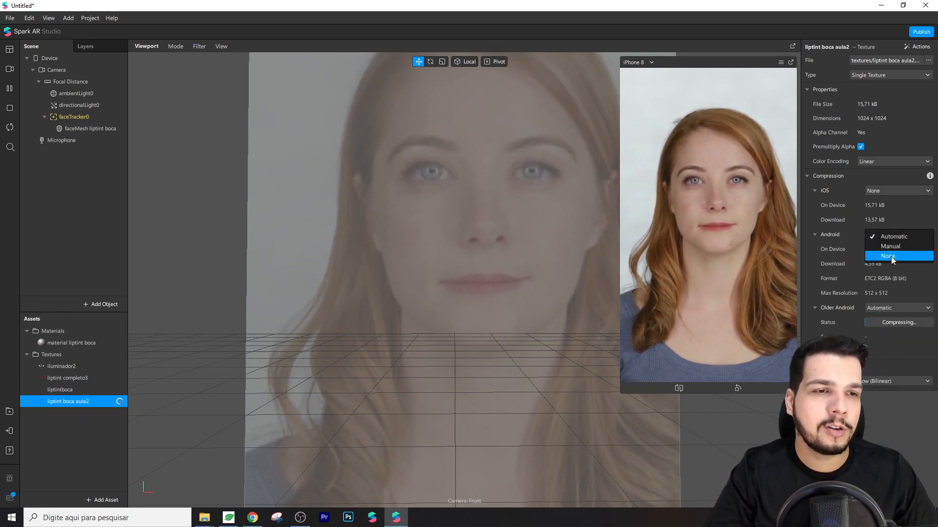
pyautogui.click(891, 256)
pyautogui.click(887, 277)
pyautogui.click(887, 298)
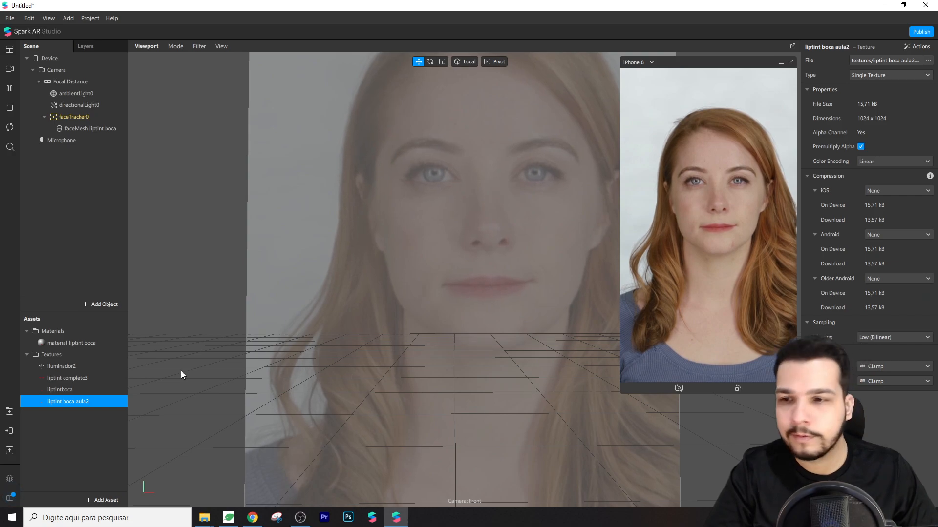
# Assign the liptint boca aula2 texture to the material liptint boca.
pyautogui.click(92, 344)
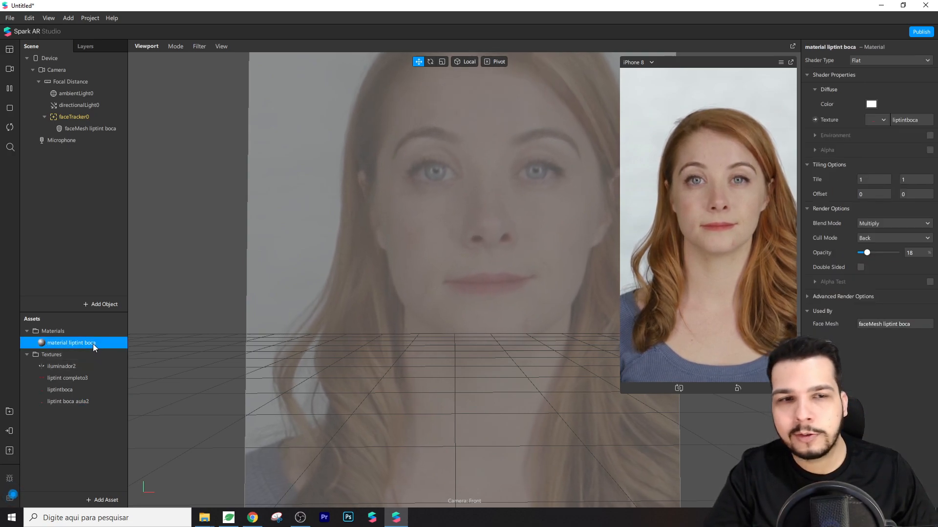
pyautogui.click(879, 119)
pyautogui.click(874, 179)
pyautogui.click(871, 119)
pyautogui.click(889, 105)
# Raise the lip material's opacity to 100% and alternate its texture between liptintboca and liptint boca aula2 to compare the two tints.
pyautogui.moveTo(867, 252); pyautogui.dragTo(899, 246)
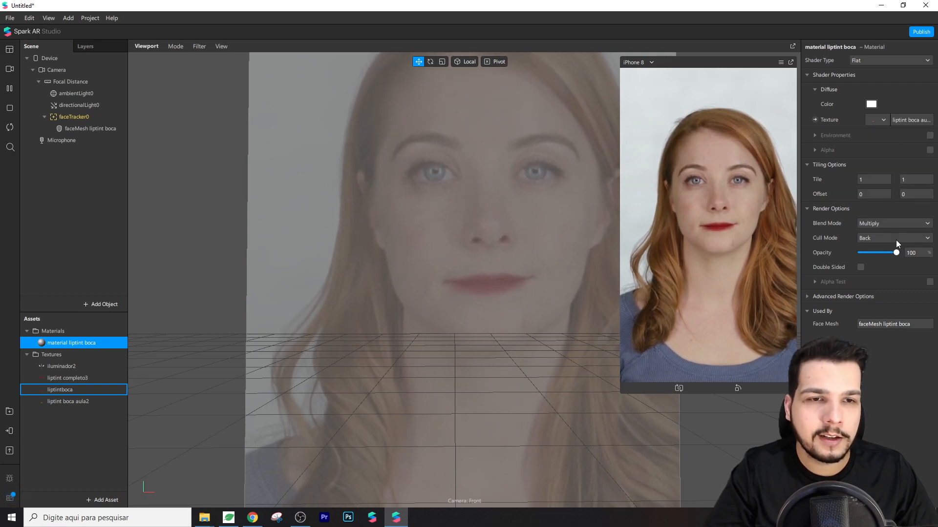
pyautogui.click(881, 122)
pyautogui.click(886, 166)
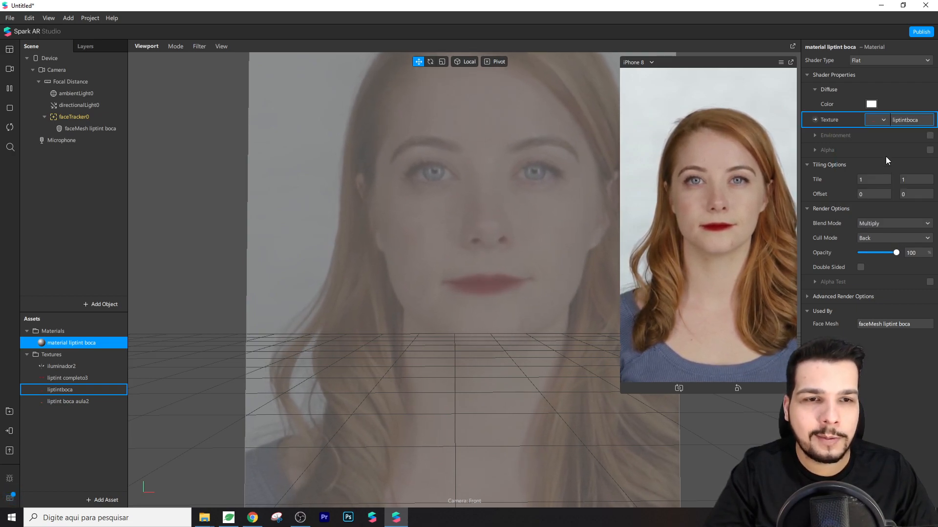
pyautogui.click(880, 118)
pyautogui.click(874, 179)
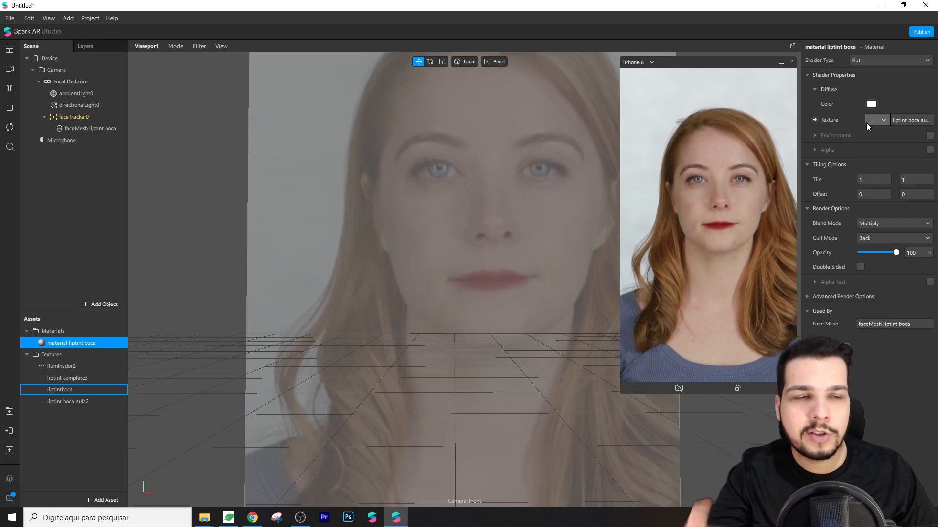
pyautogui.click(876, 119)
pyautogui.click(881, 178)
pyautogui.click(877, 119)
pyautogui.click(867, 163)
pyautogui.click(874, 120)
pyautogui.click(875, 178)
# Lower the lip tint material's opacity to 15% and toggle the lip face mesh's visibility to compare the lips.
pyautogui.click(894, 253)
pyautogui.moveTo(893, 254); pyautogui.dragTo(865, 252)
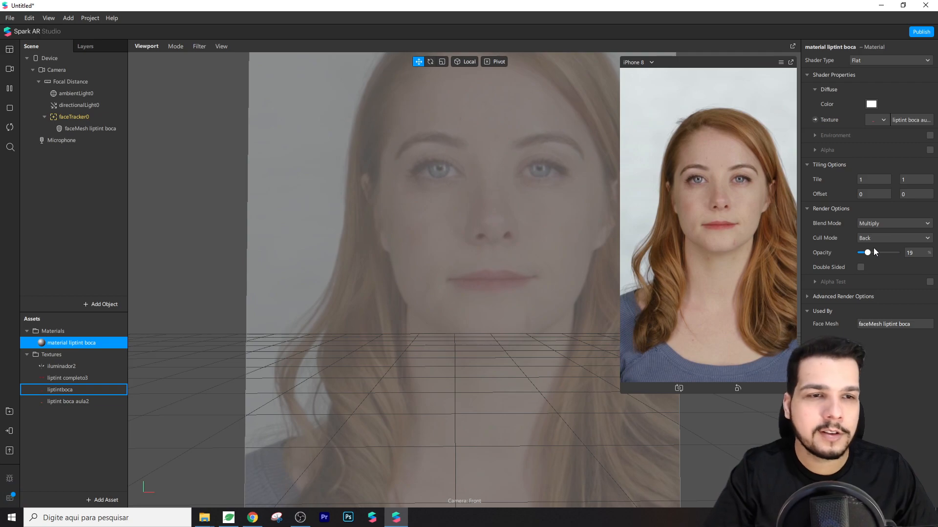
pyautogui.moveTo(866, 253); pyautogui.dragTo(866, 251)
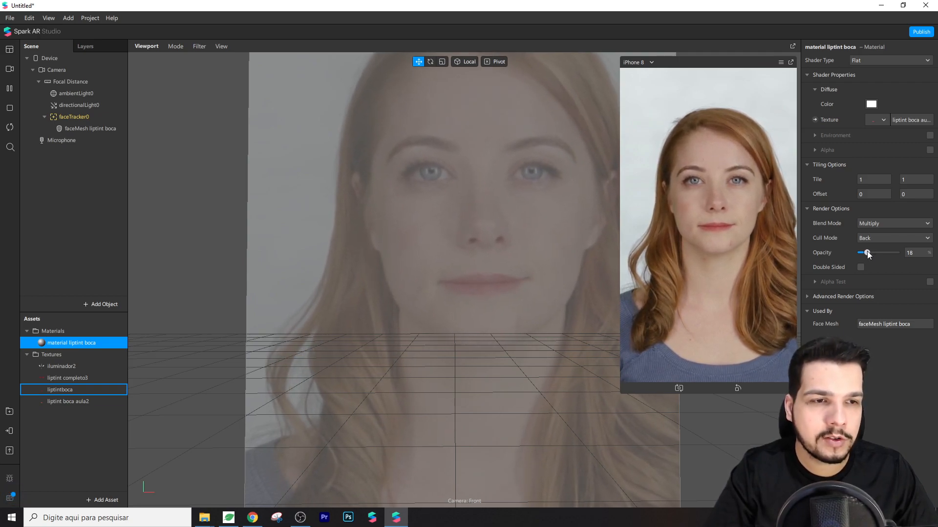
pyautogui.click(916, 253)
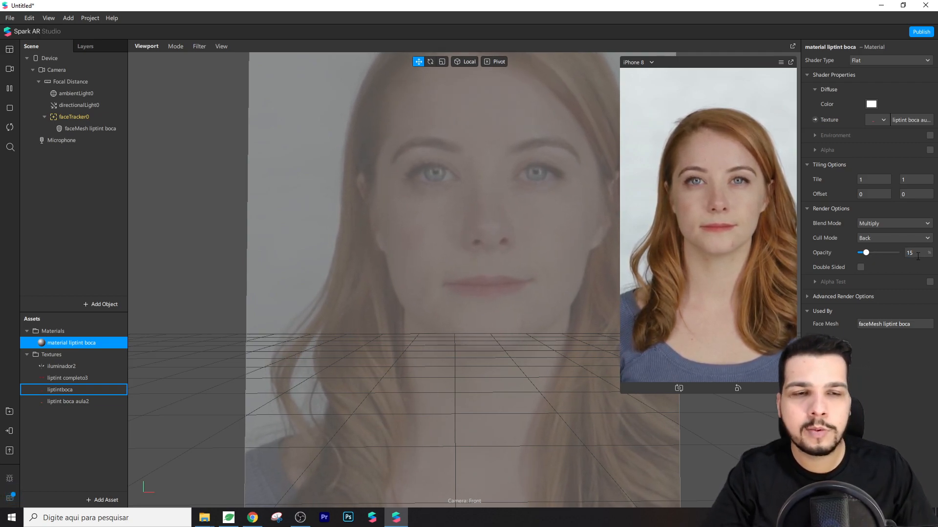
pyautogui.click(73, 129)
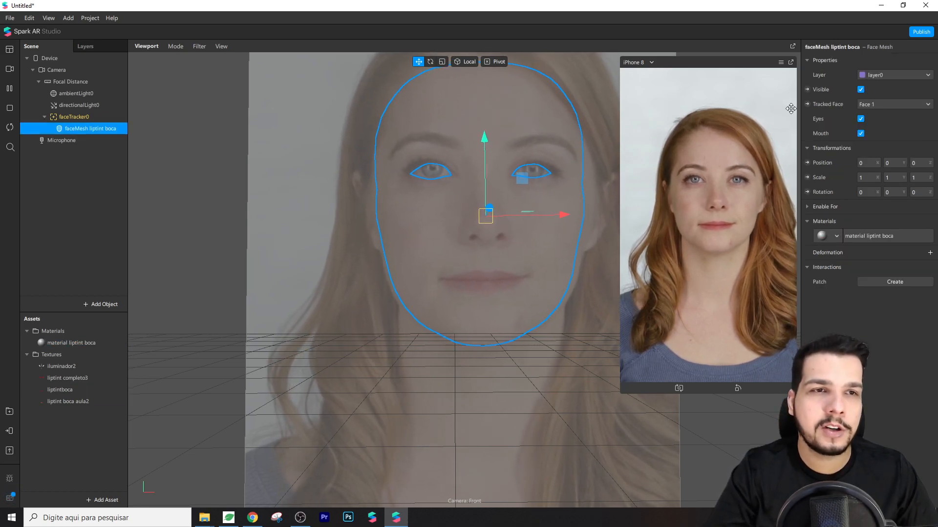
pyautogui.click(860, 90)
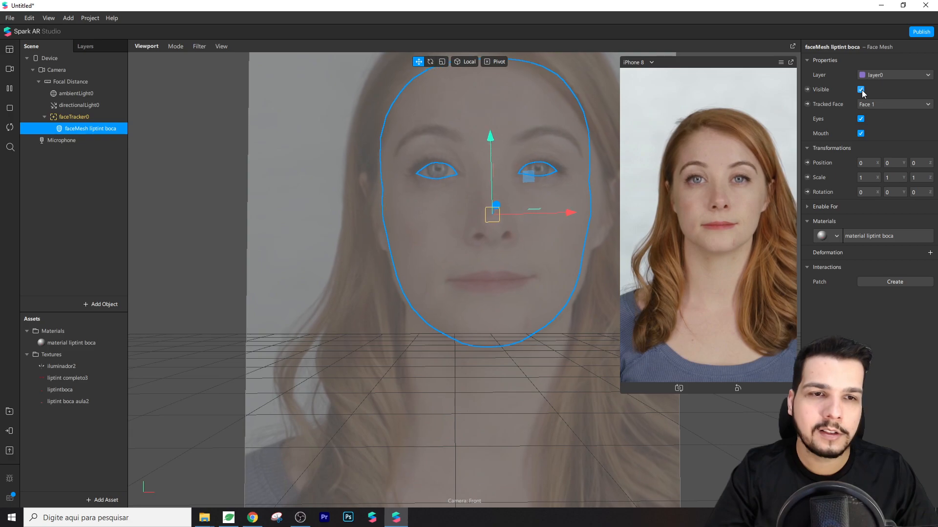
# Add a second face mesh under faceTracker0 and name it "faceMesh liptint".
pyautogui.rightClick(72, 116)
pyautogui.click(45, 171)
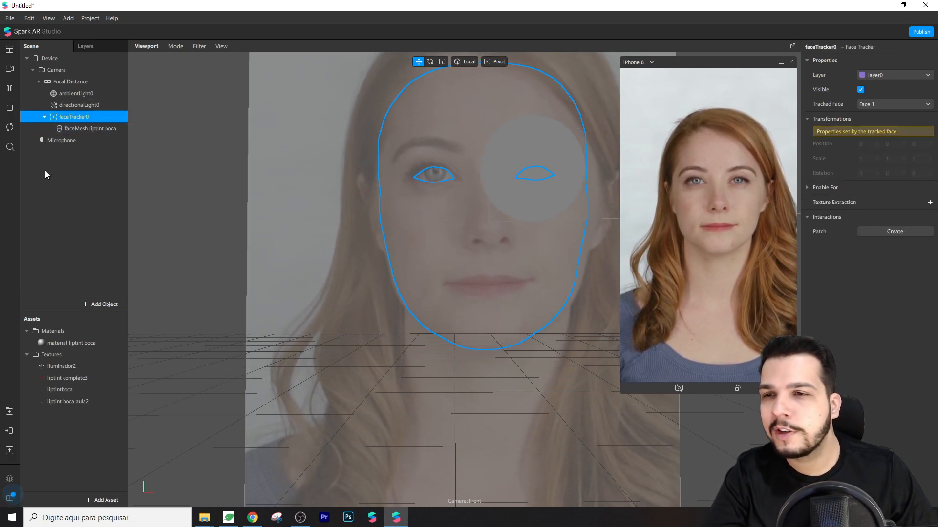
pyautogui.click(67, 117)
pyautogui.rightClick(72, 119)
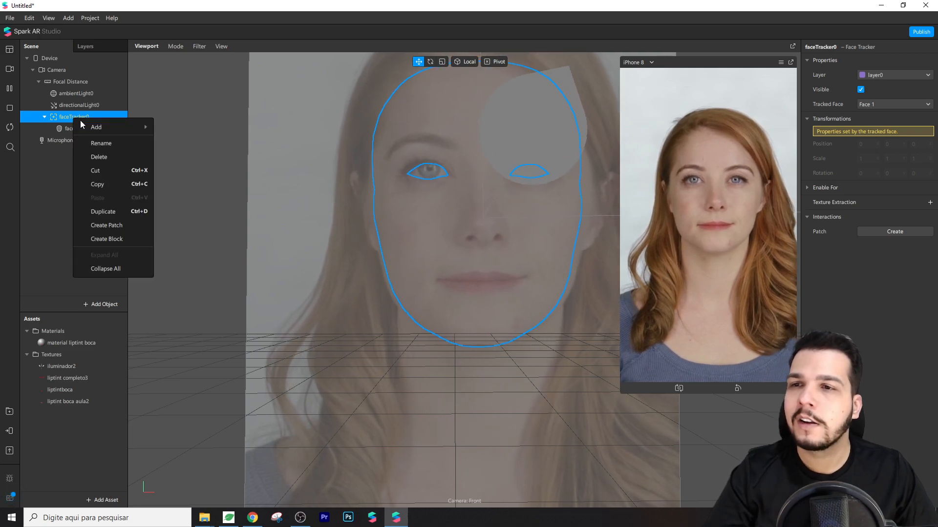
pyautogui.moveTo(102, 127)
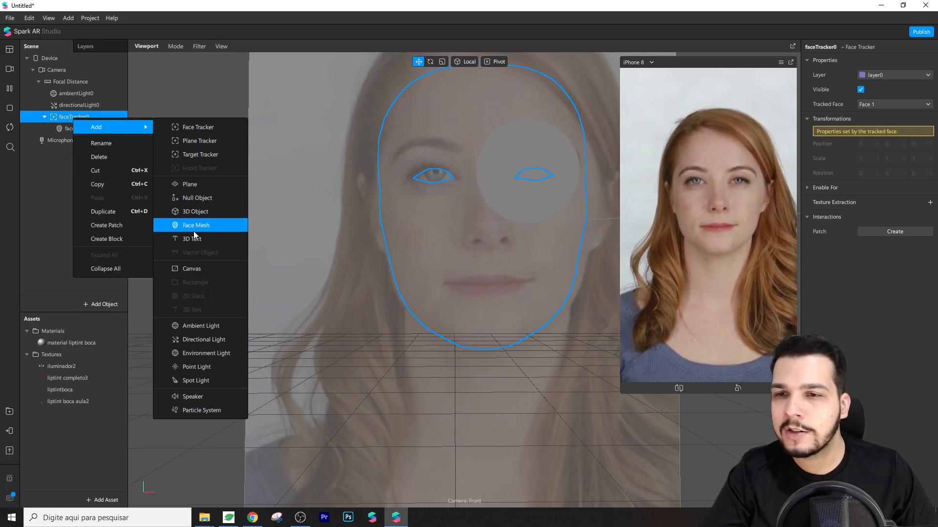
pyautogui.click(208, 227)
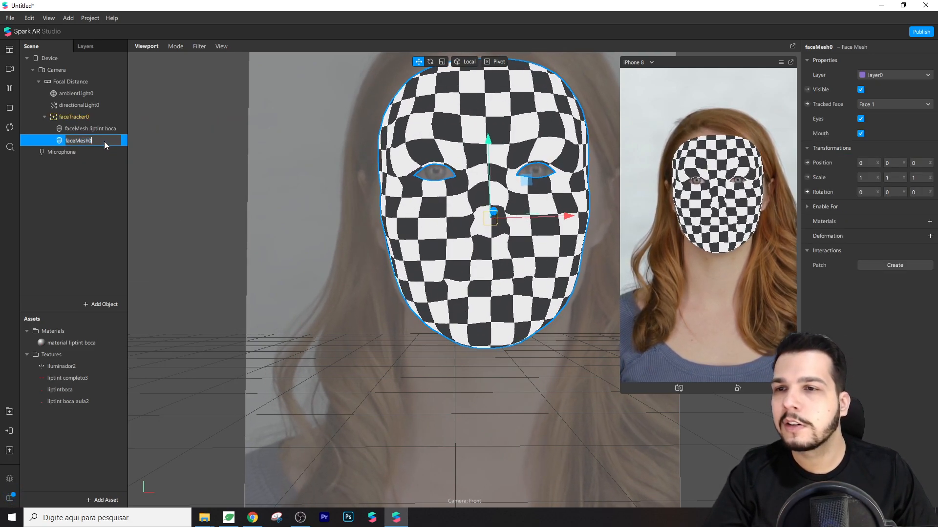
pyautogui.write('faceMesh liptint')
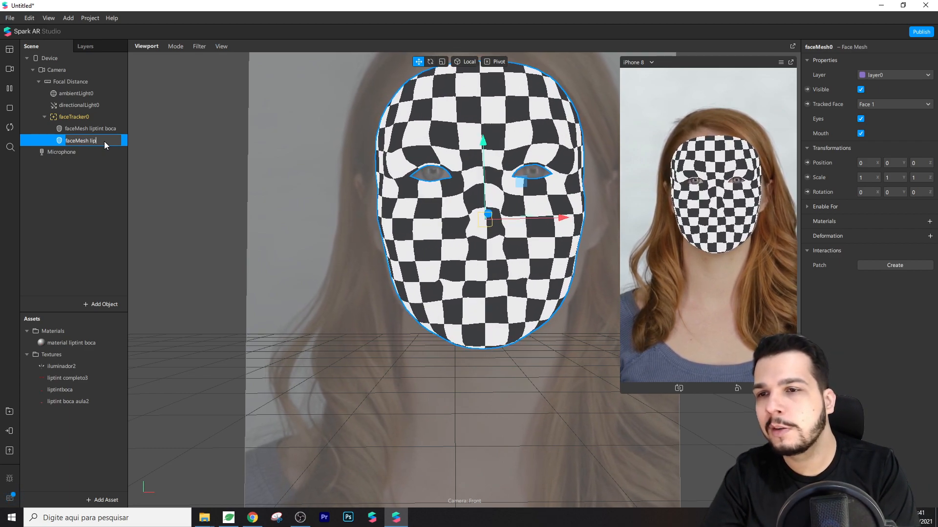
pyautogui.press('Return')
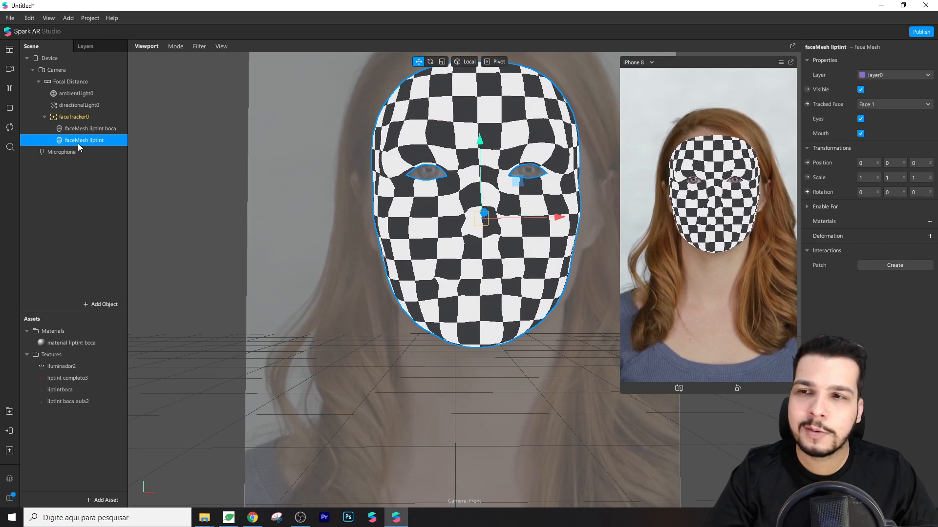
# Create a new material on faceMesh liptint and name it "material lip tint".
pyautogui.click(929, 221)
pyautogui.click(851, 252)
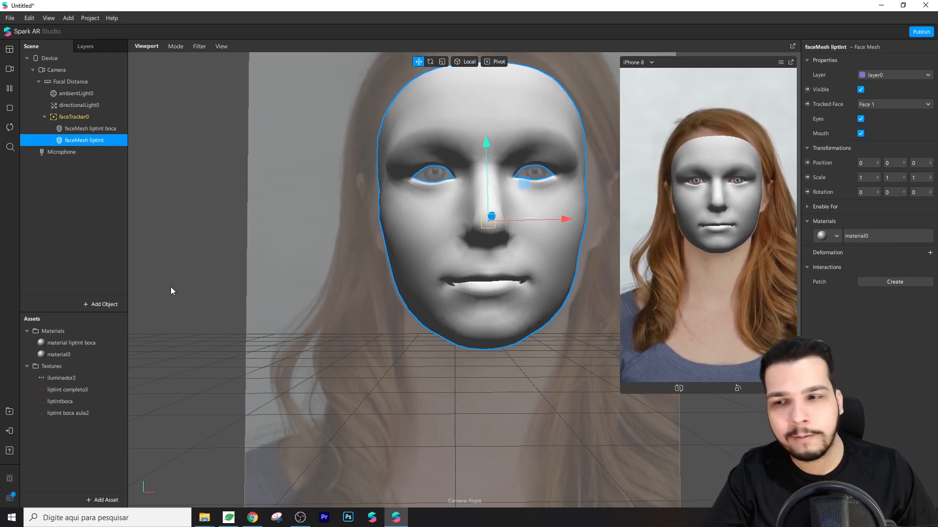
pyautogui.doubleClick(75, 352)
pyautogui.click(77, 353)
pyautogui.press('BackSpace')
pyautogui.write('lip tint')
pyautogui.press('Return')
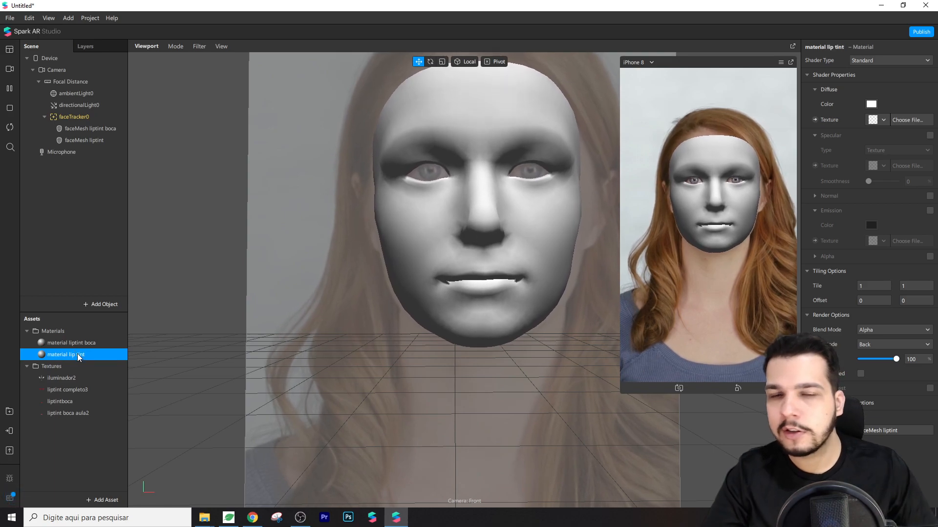
# Set material lip tint to the Flat shader and assign it the liptint completo3 texture.
pyautogui.click(875, 60)
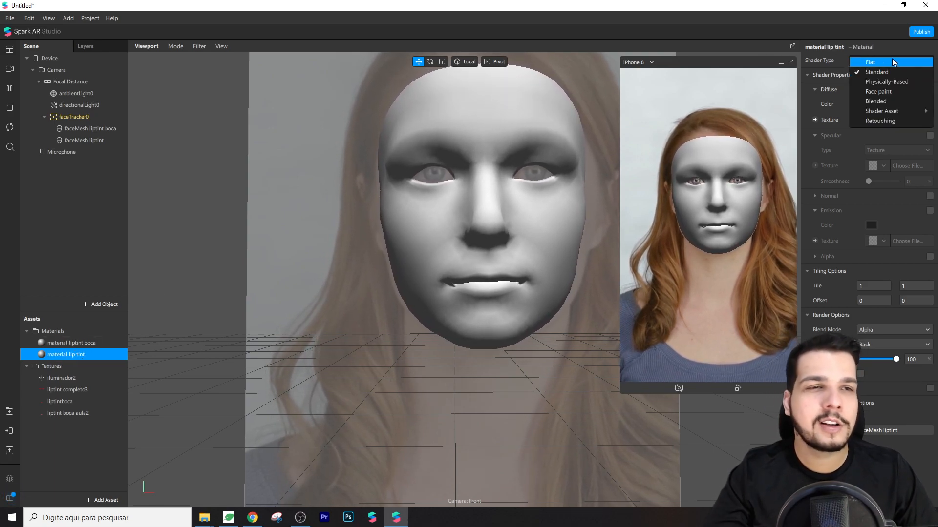
pyautogui.click(894, 60)
pyautogui.click(882, 120)
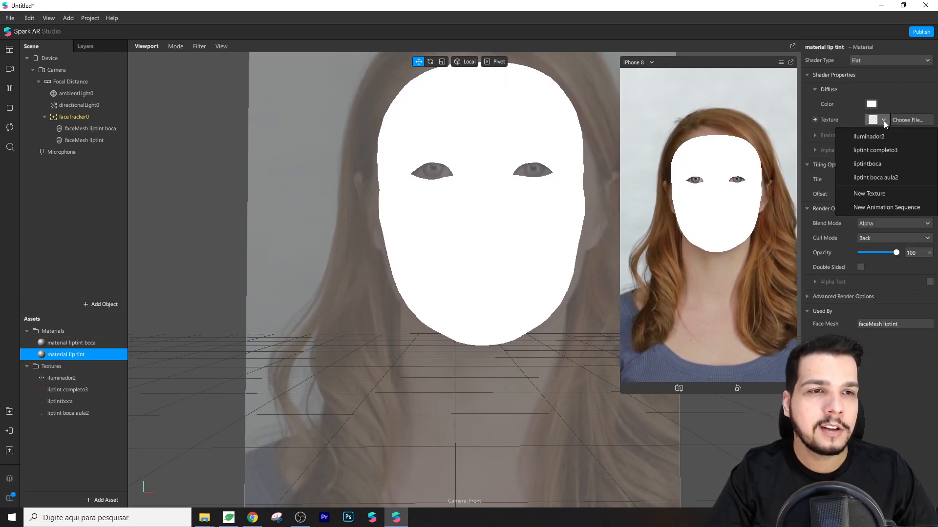
pyautogui.click(898, 151)
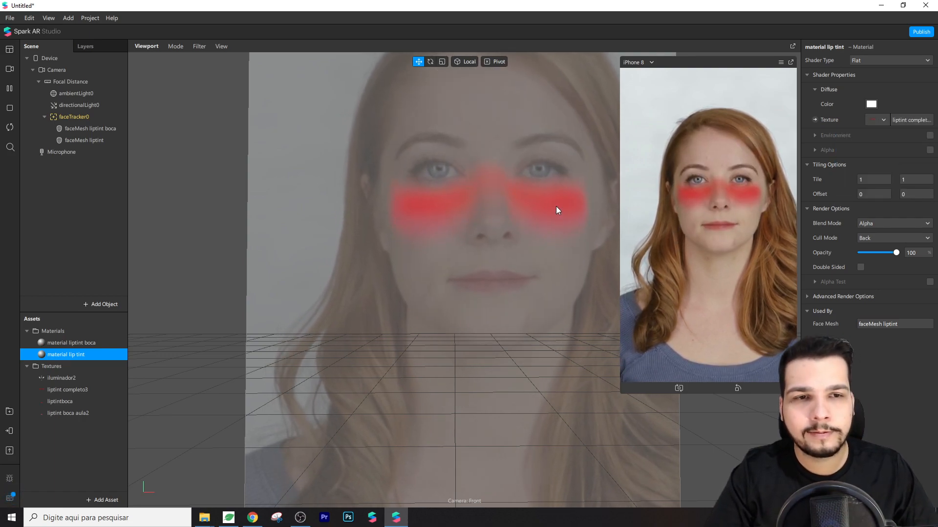
# Switch to the Aula Jogo de frases + Lip Tint folder and import lip tint aula.png into the project's assets.
pyautogui.hotkey('alt', 'Tab')
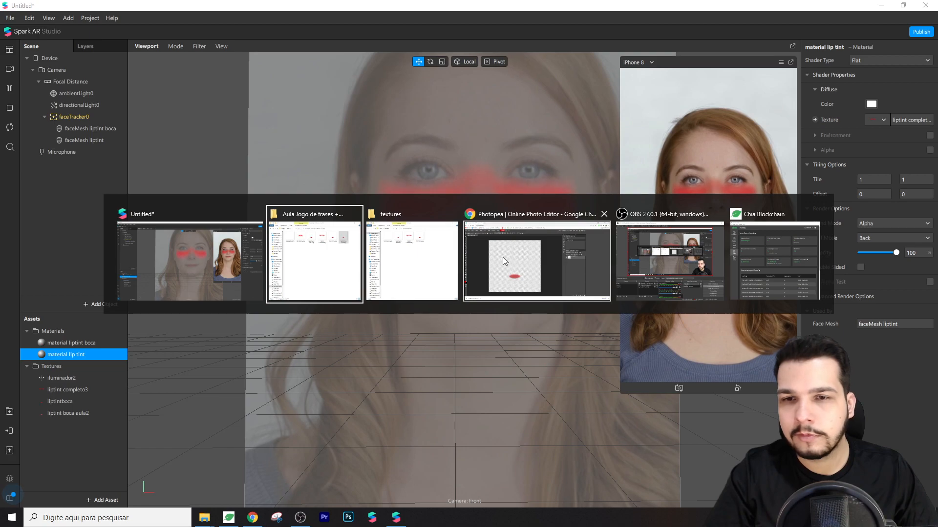
pyautogui.click(322, 269)
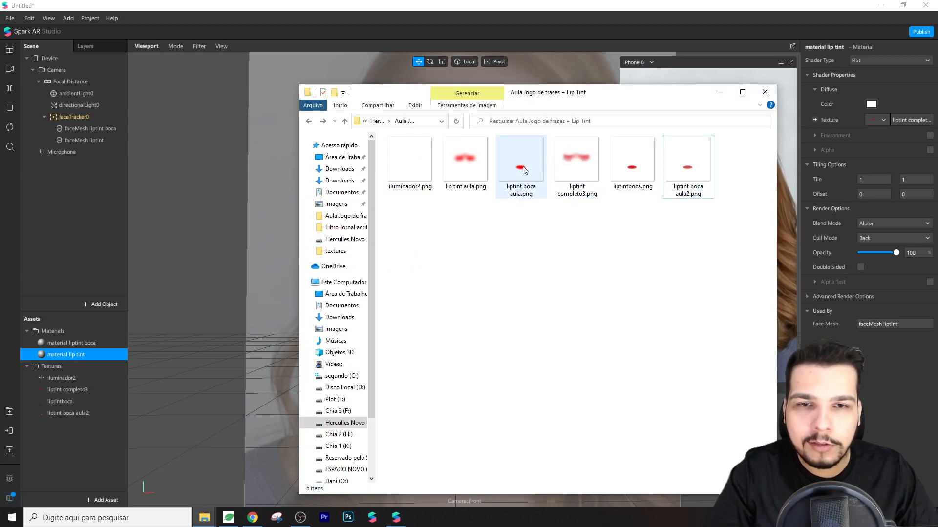
pyautogui.moveTo(56, 458); pyautogui.dragTo(56, 455)
pyautogui.click(80, 255)
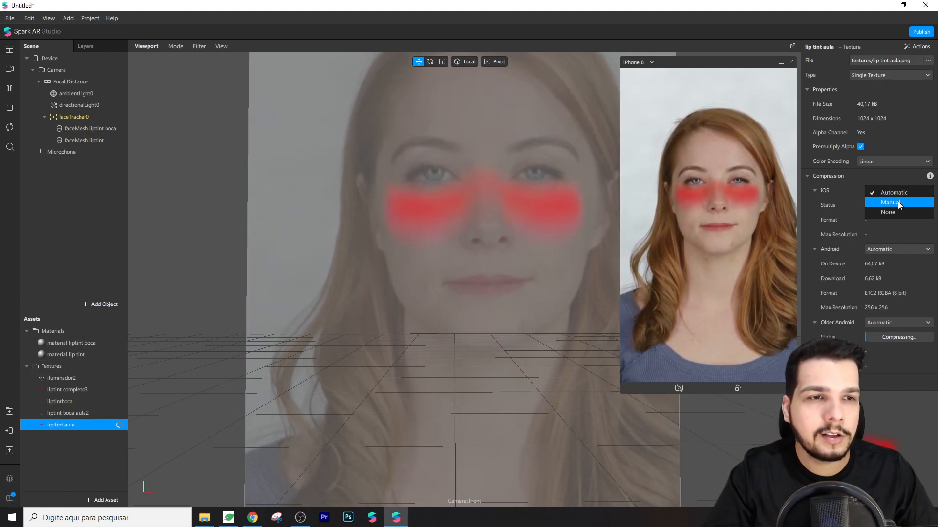
# Set the lip tint aula texture's compression to None for iOS, Android and Older Android.
pyautogui.click(894, 211)
pyautogui.click(890, 234)
pyautogui.click(889, 259)
pyautogui.click(889, 278)
pyautogui.click(881, 300)
# Replace the texture of material lip tint with lip tint aula.
pyautogui.click(84, 353)
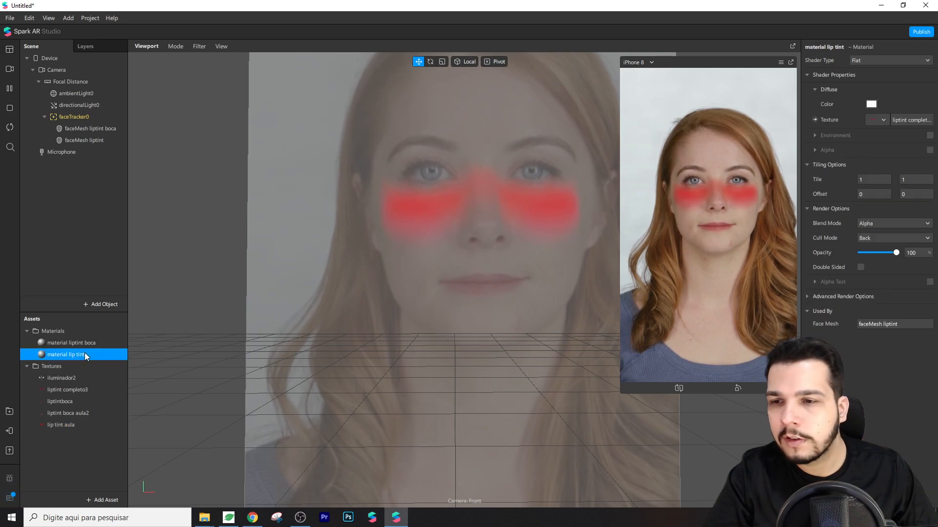
pyautogui.click(912, 119)
pyautogui.click(883, 192)
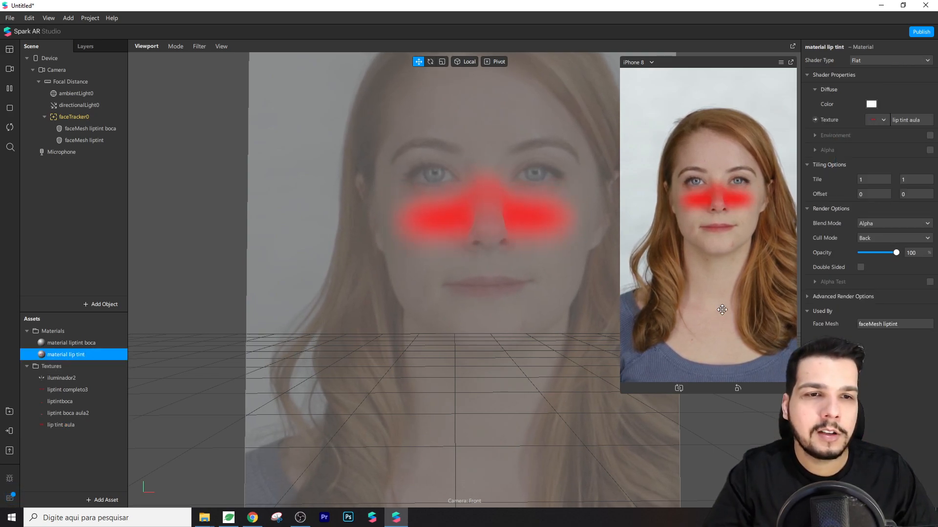
# Set the blend mode of material lip tint to Multiply.
pyautogui.click(874, 118)
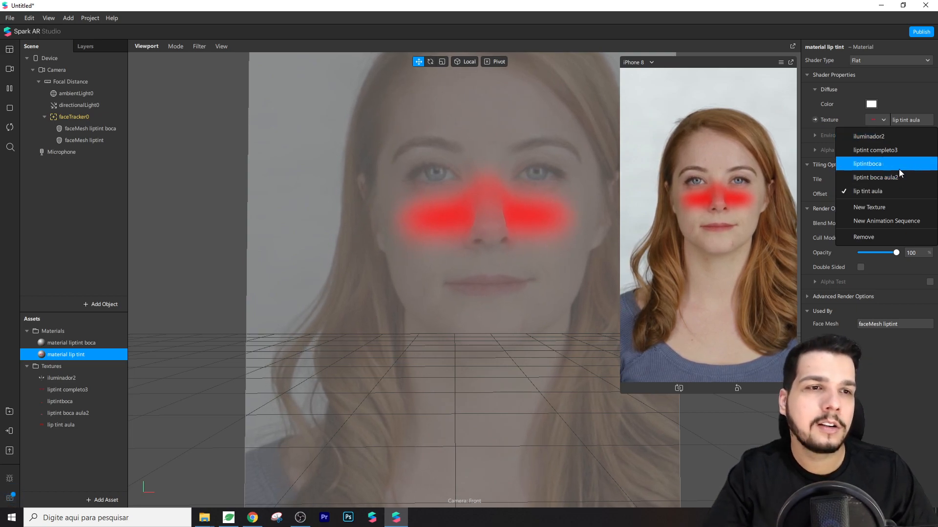
pyautogui.click(905, 97)
pyautogui.moveTo(895, 252); pyautogui.dragTo(894, 253)
pyautogui.click(885, 222)
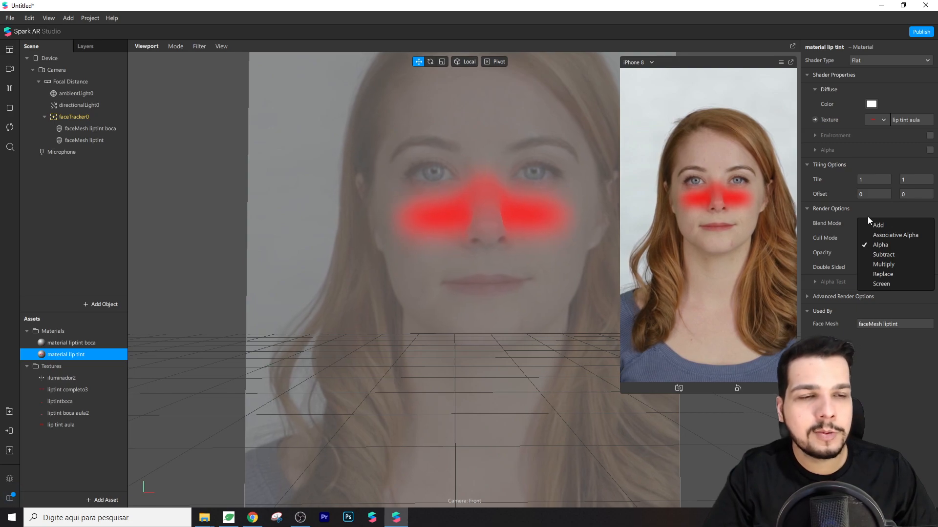
pyautogui.click(898, 265)
# Lower the opacity of material lip tint to 29% and toggle faceMesh liptint's visibility to compare the blush.
pyautogui.moveTo(895, 253); pyautogui.dragTo(870, 254)
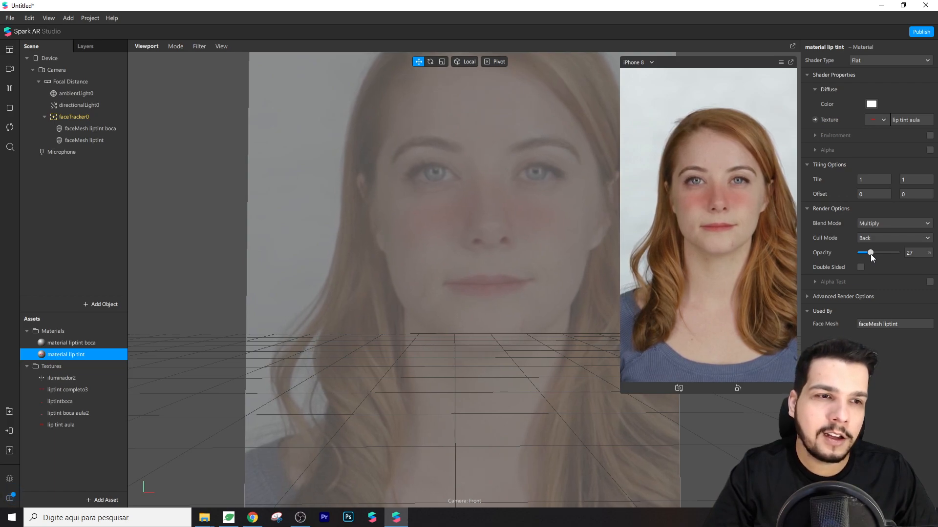
pyautogui.moveTo(869, 254); pyautogui.dragTo(872, 253)
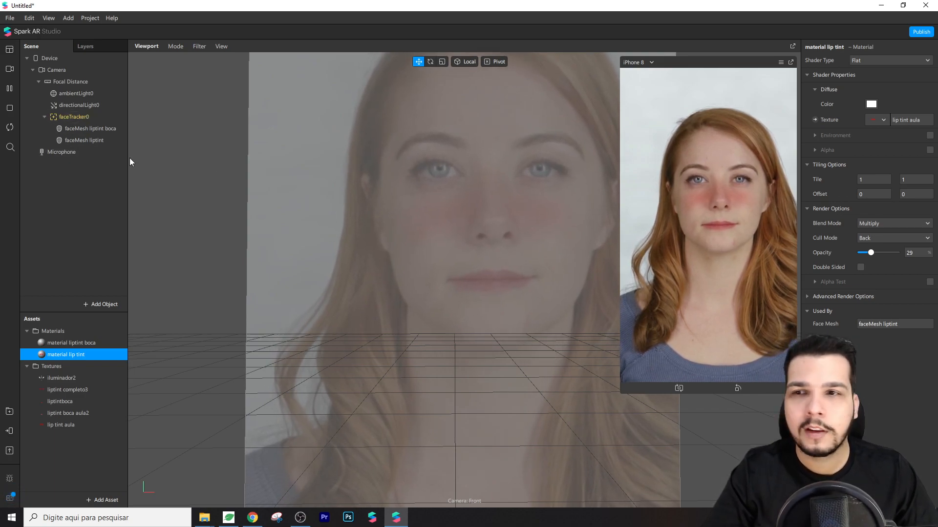
pyautogui.click(94, 141)
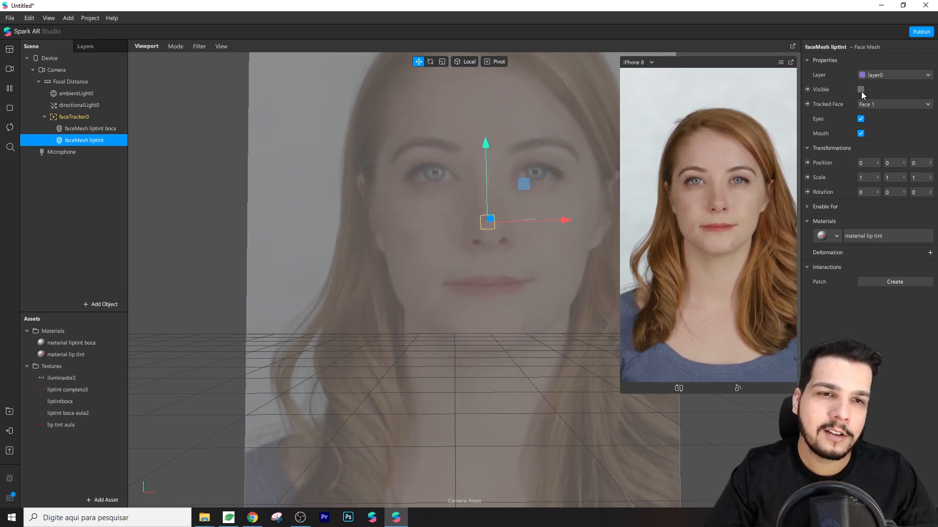
pyautogui.click(861, 89)
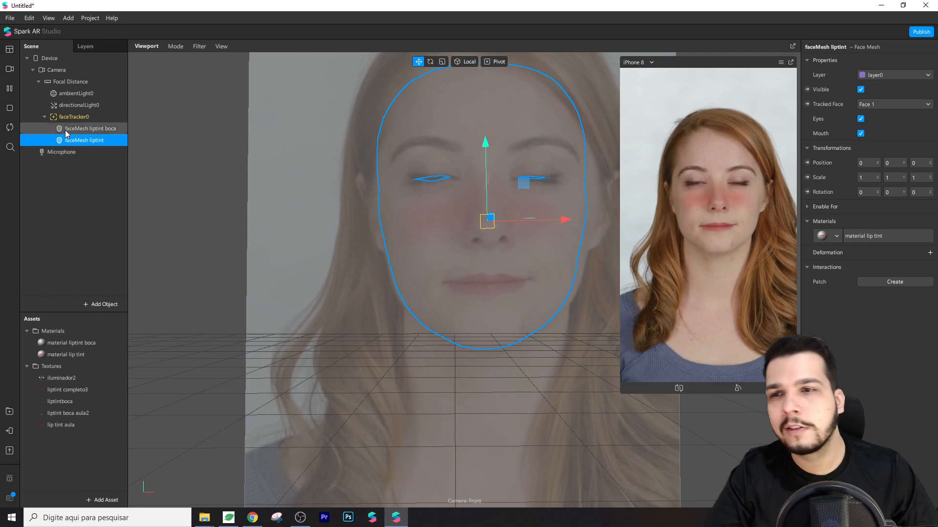
# Add a third face mesh under faceTracker0 and name it "faceMesh iluminador".
pyautogui.click(75, 119)
pyautogui.rightClick(75, 118)
pyautogui.moveTo(112, 128)
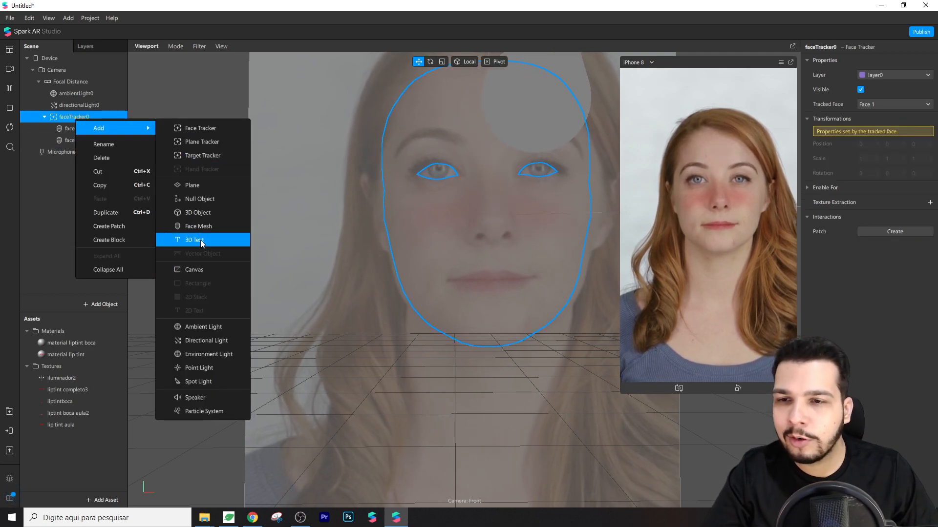
pyautogui.click(206, 225)
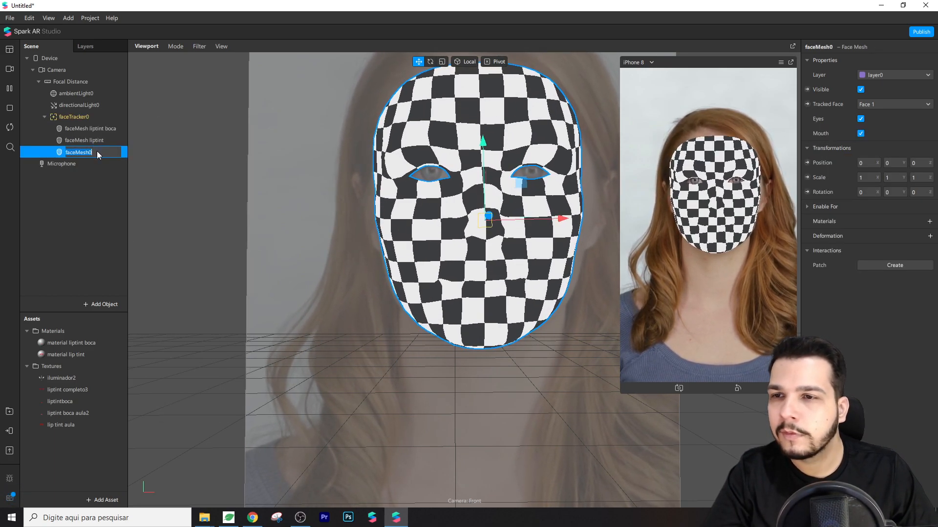
pyautogui.click(97, 151)
pyautogui.write('ilum')
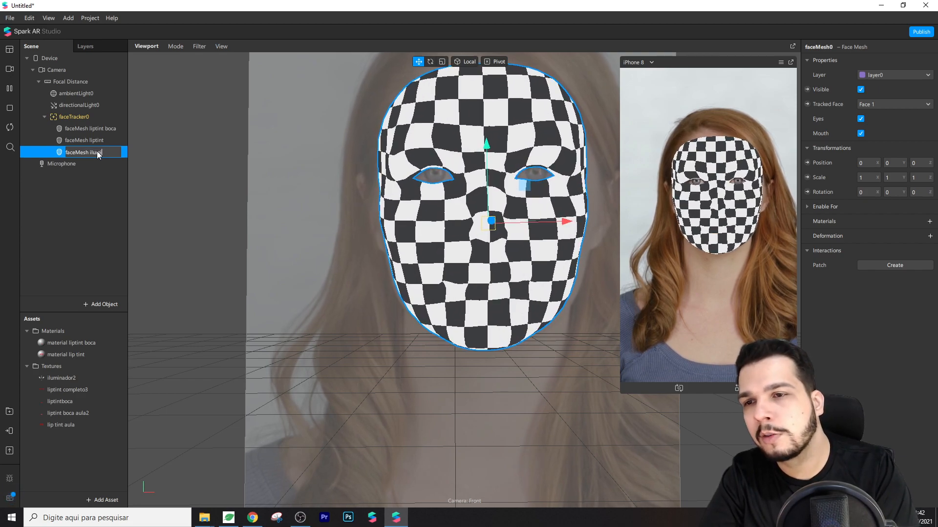
pyautogui.write('inador')
pyautogui.press('Return')
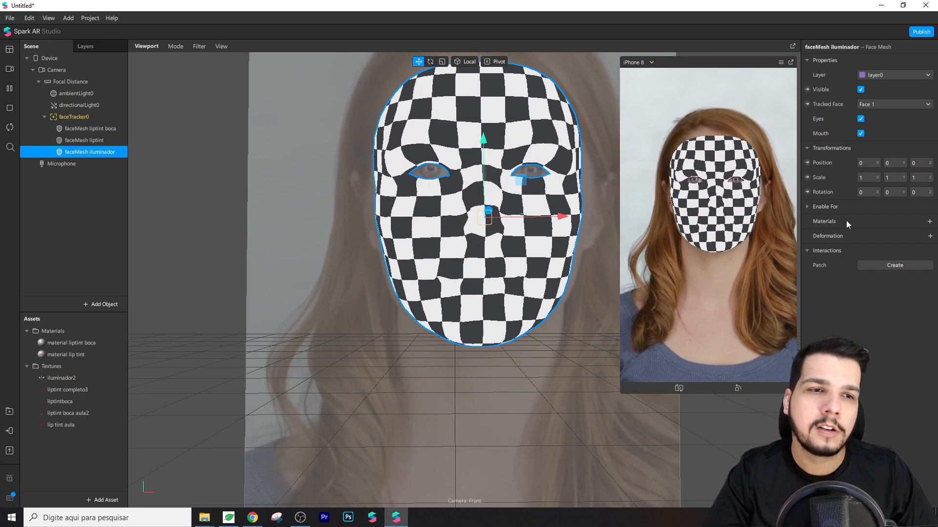
# Create a new material on faceMesh iluminador and name it "material iluminador".
pyautogui.click(928, 221)
pyautogui.click(852, 266)
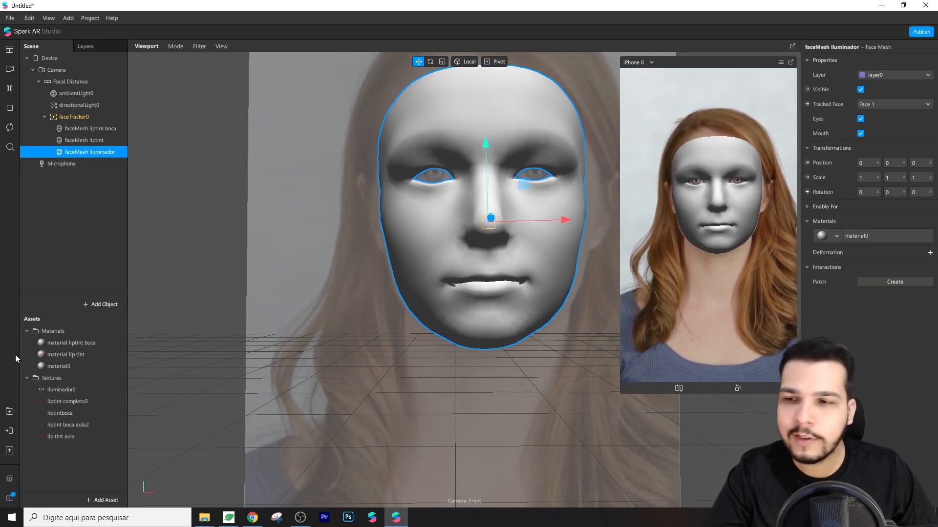
pyautogui.doubleClick(83, 367)
pyautogui.write('material ')
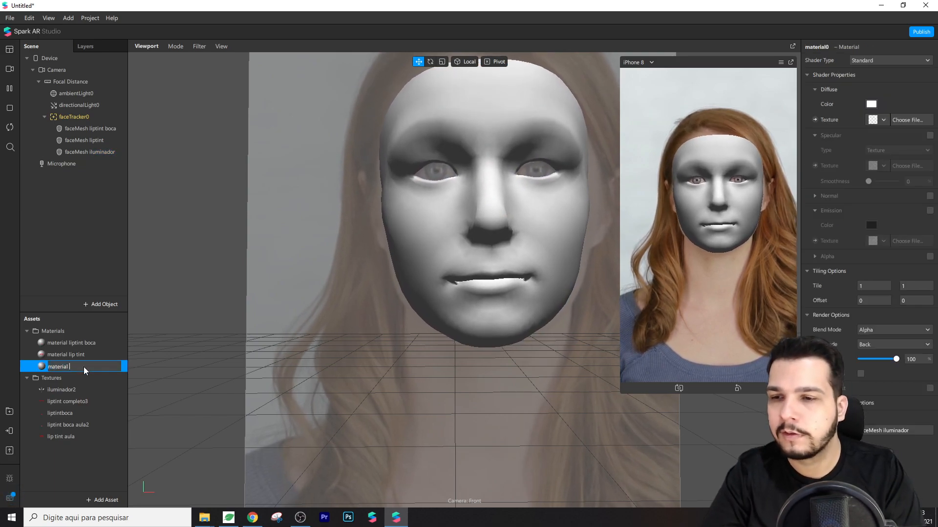
pyautogui.write('iluminador')
pyautogui.press('Return')
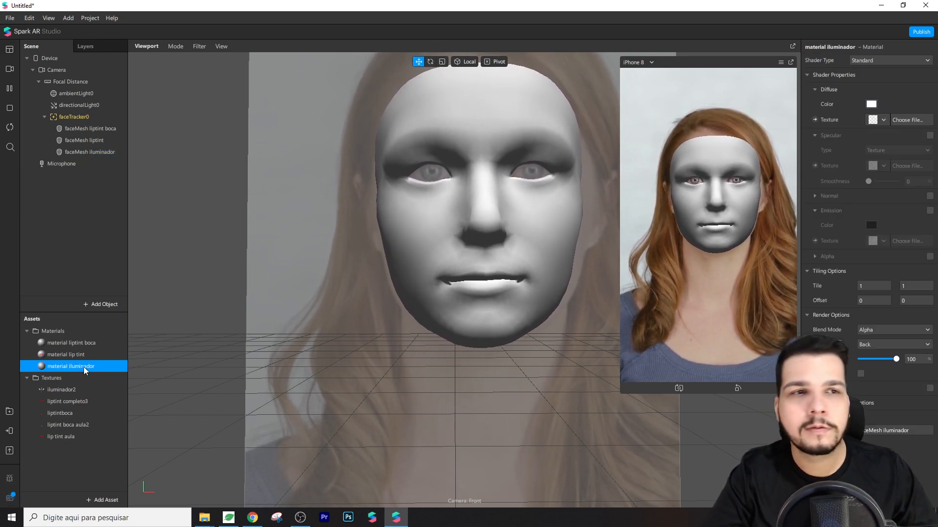
# Assign the iluminador2 texture to material iluminador and change its shader type to Physically-Based.
pyautogui.click(881, 120)
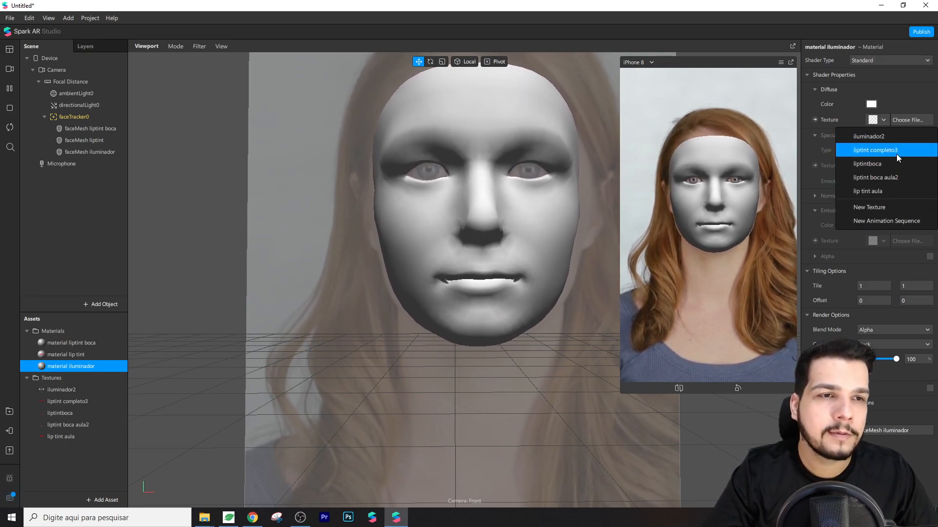
pyautogui.click(894, 135)
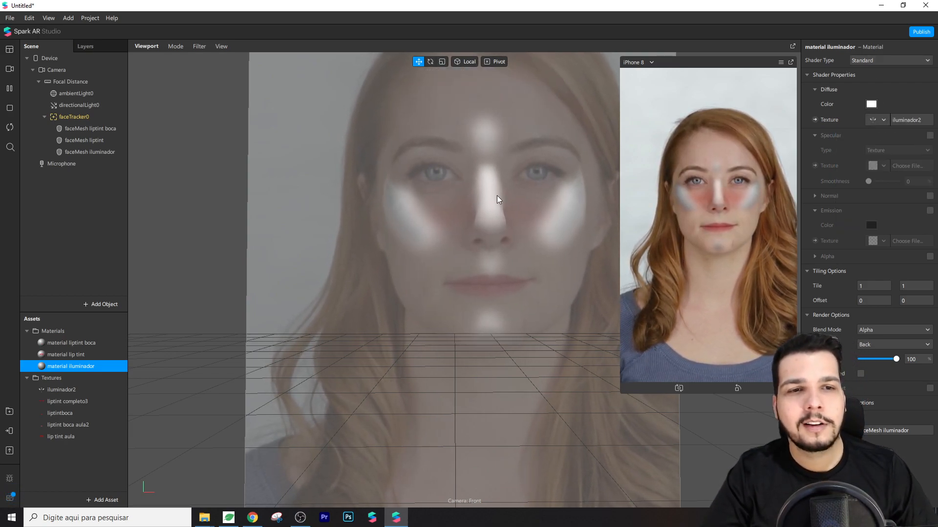
pyautogui.click(884, 60)
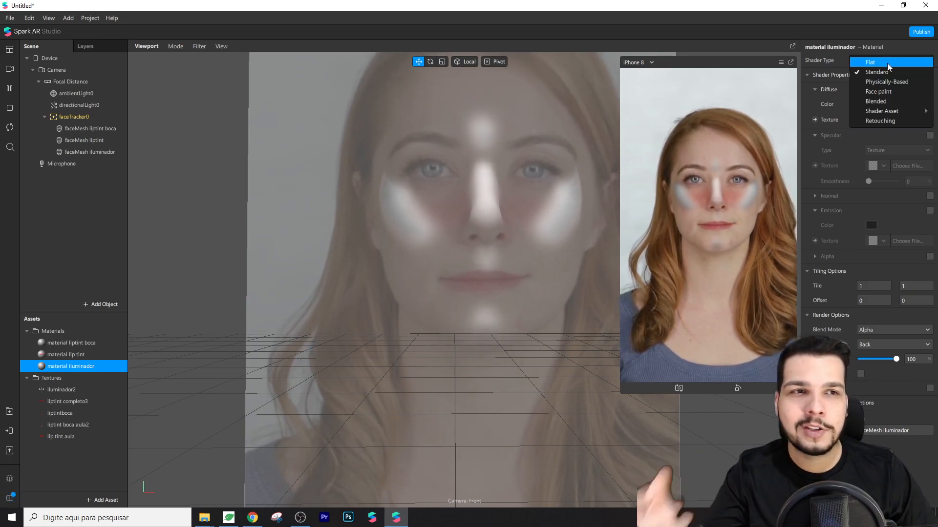
pyautogui.click(905, 82)
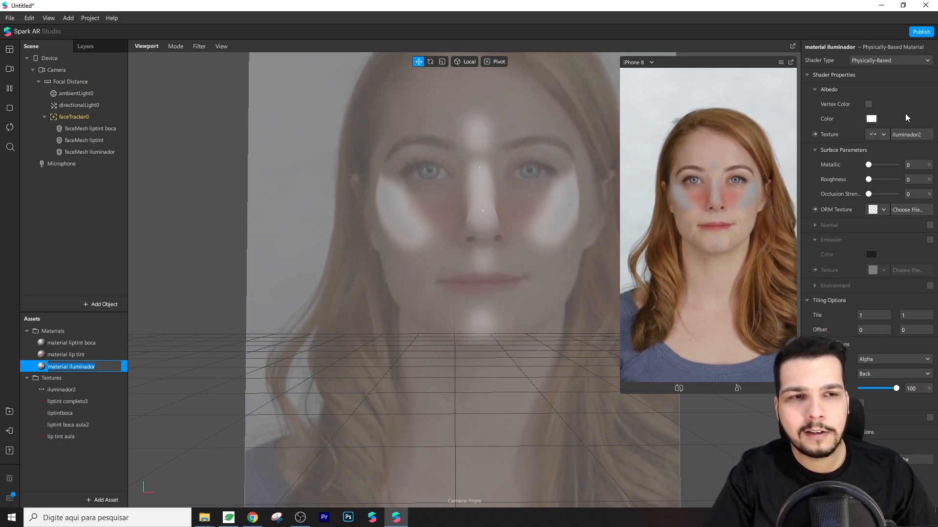
# Raise the metallic value of material iluminador to 100% and set its blend mode to Add.
pyautogui.moveTo(869, 165); pyautogui.dragTo(923, 165)
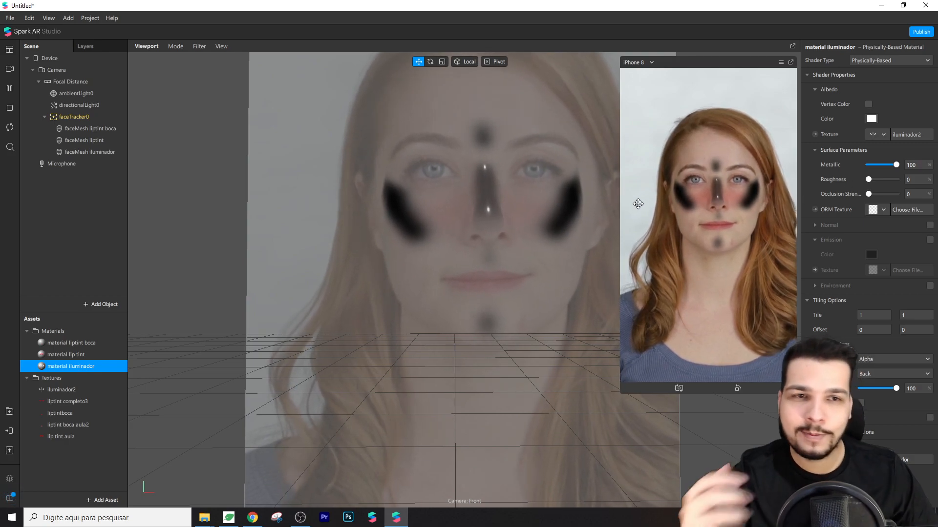
pyautogui.click(874, 360)
pyautogui.click(885, 366)
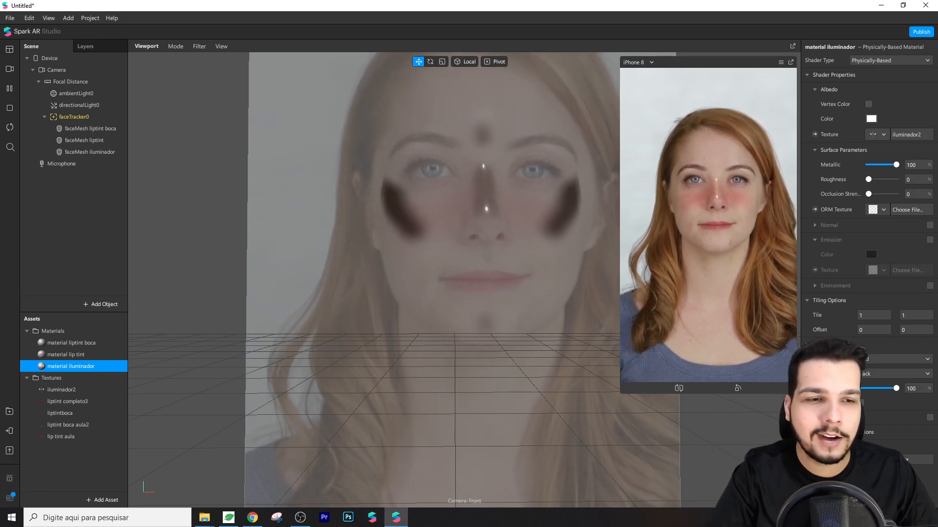
# Switch the real-time simulation to the dark-skinned woman with long dark hair on a white background.
pyautogui.click(12, 71)
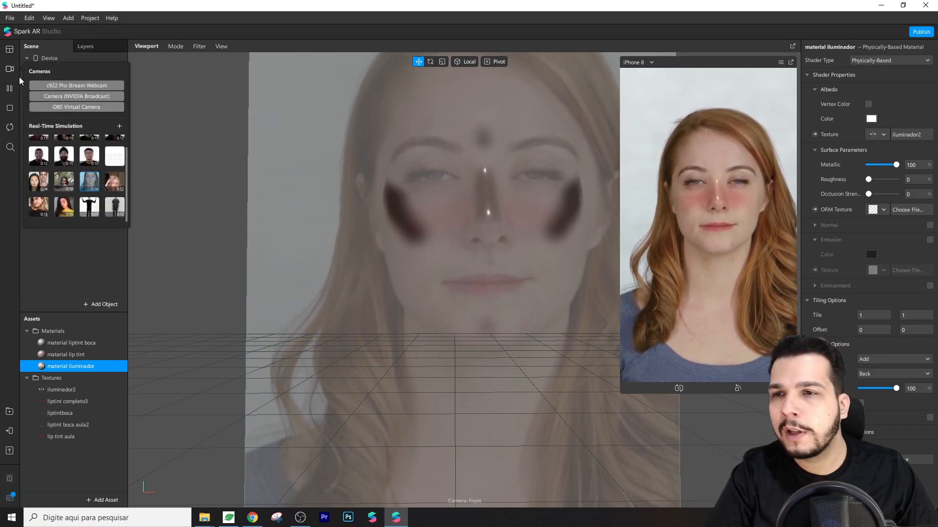
pyautogui.scroll(1, 88, 159)
pyautogui.click(114, 145)
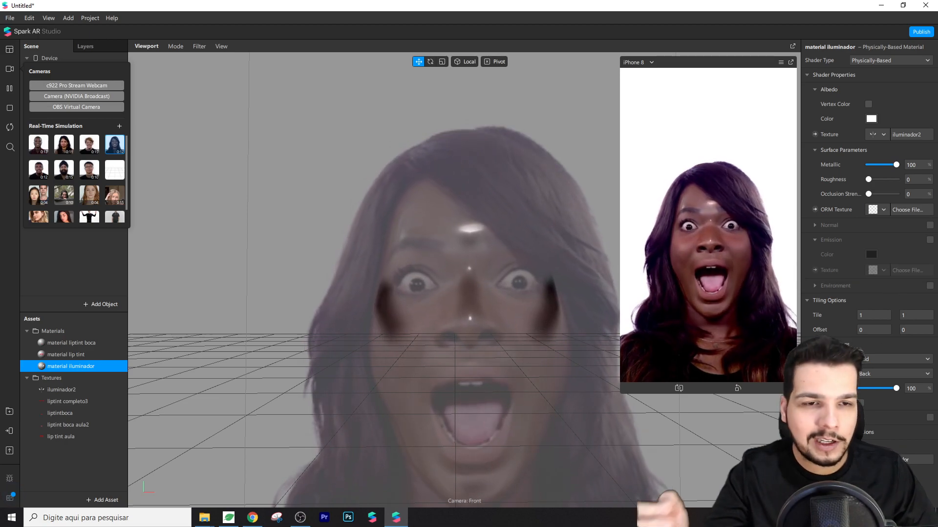
# Expand the advanced render options of material iluminador and try out the choices there while checking the highlight on the face.
pyautogui.click(807, 432)
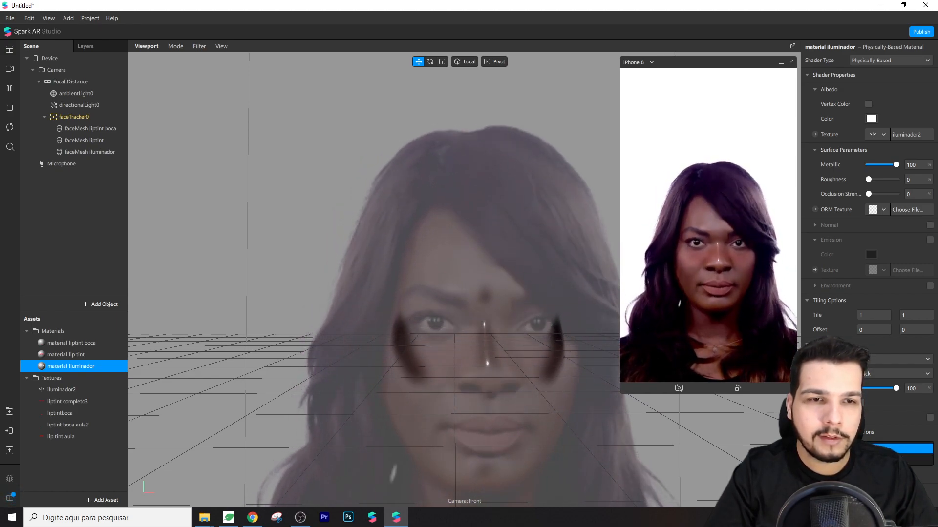
pyautogui.click(891, 447)
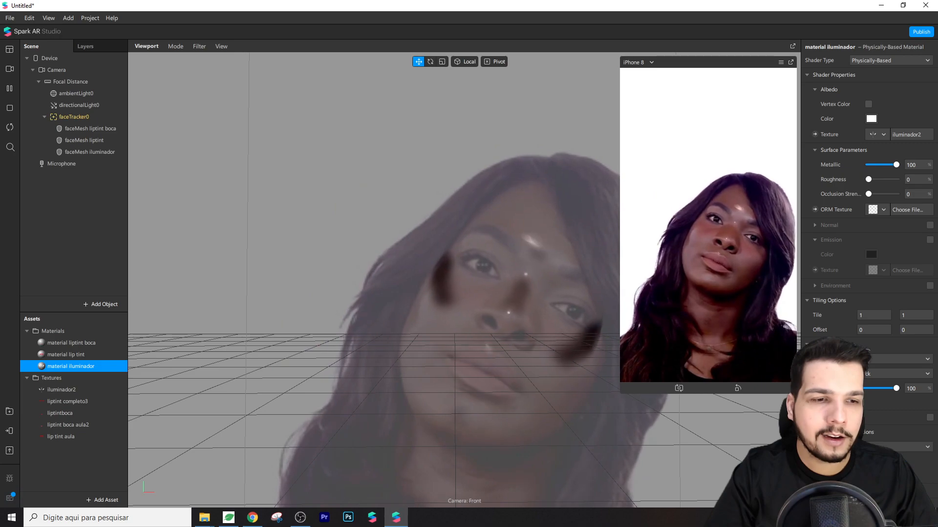
pyautogui.click(883, 448)
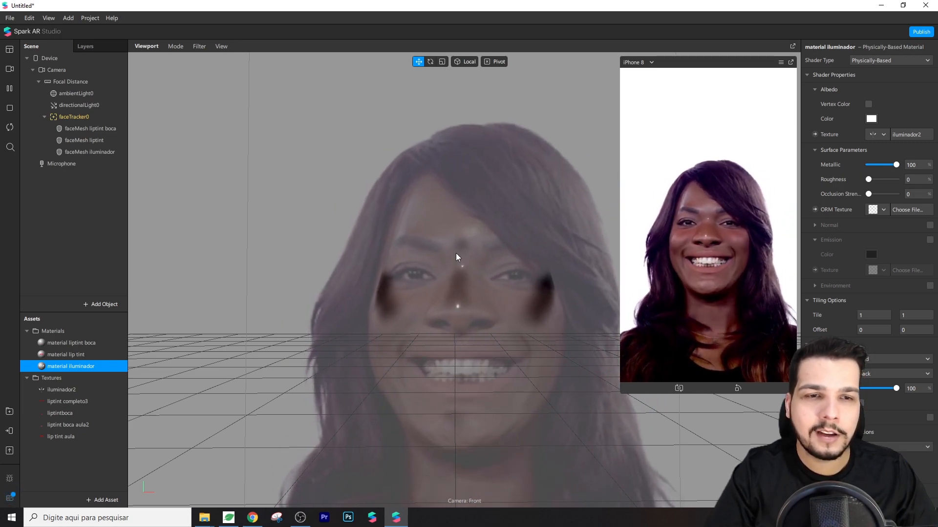
pyautogui.scroll(4, 449, 337)
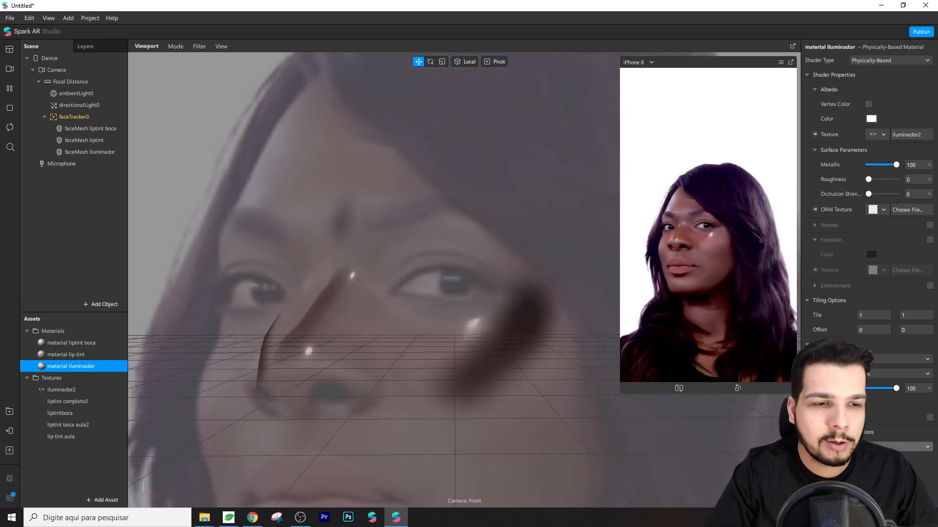
pyautogui.click(888, 447)
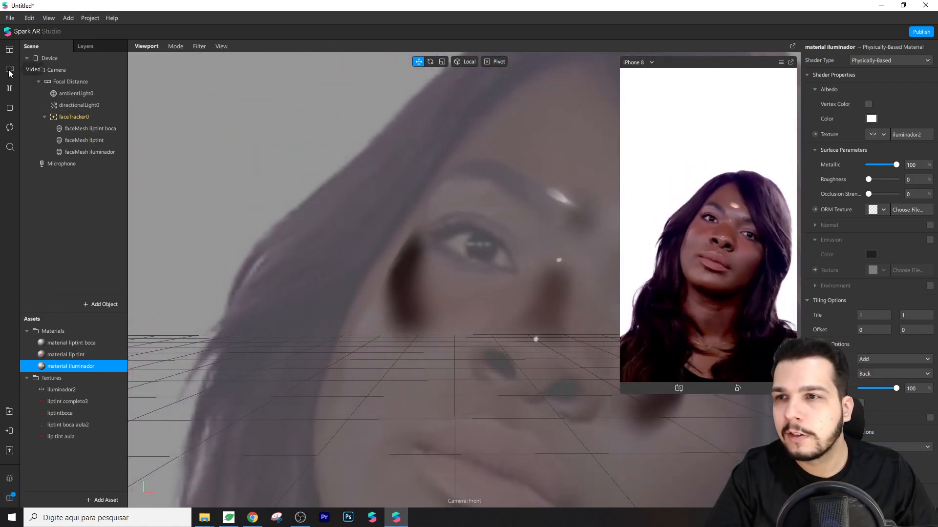
# Switch the real-time simulation to the woman with short red hair.
pyautogui.click(9, 69)
pyautogui.click(89, 144)
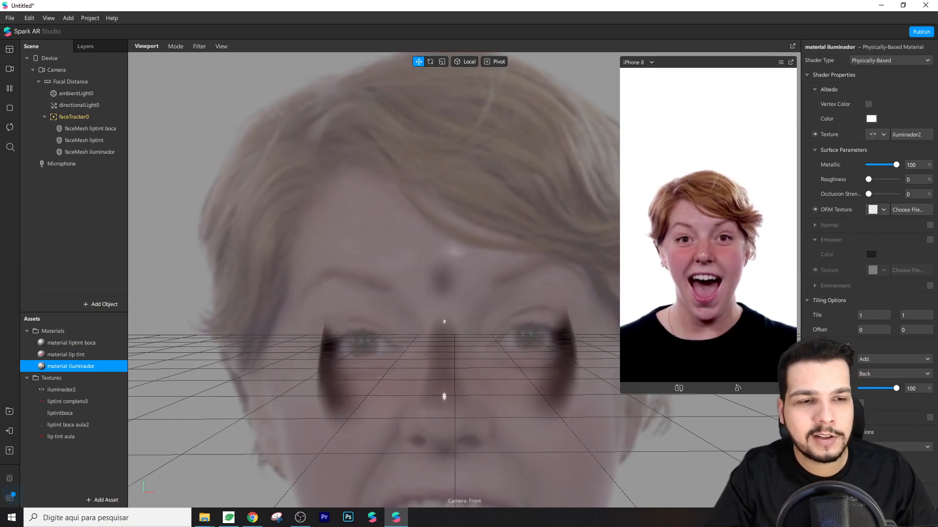
# Compare the settings of material lip tint, material iluminador and material liptint boca, rechecking the highlighter's advanced render options.
pyautogui.click(63, 354)
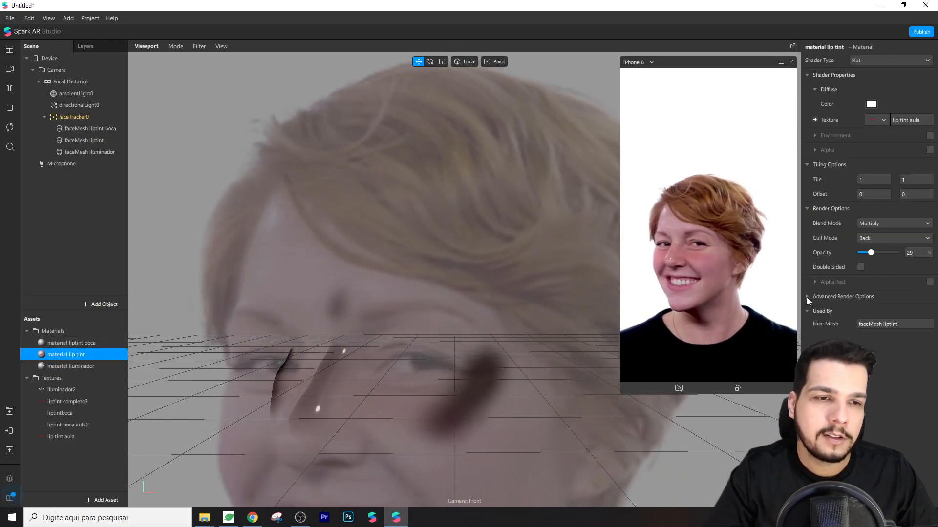
pyautogui.doubleClick(60, 367)
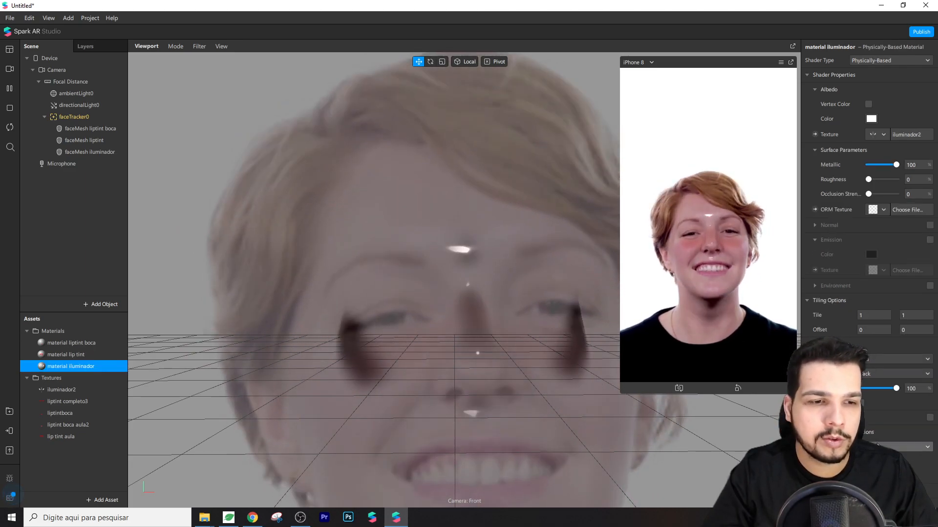
pyautogui.click(863, 459)
pyautogui.click(863, 449)
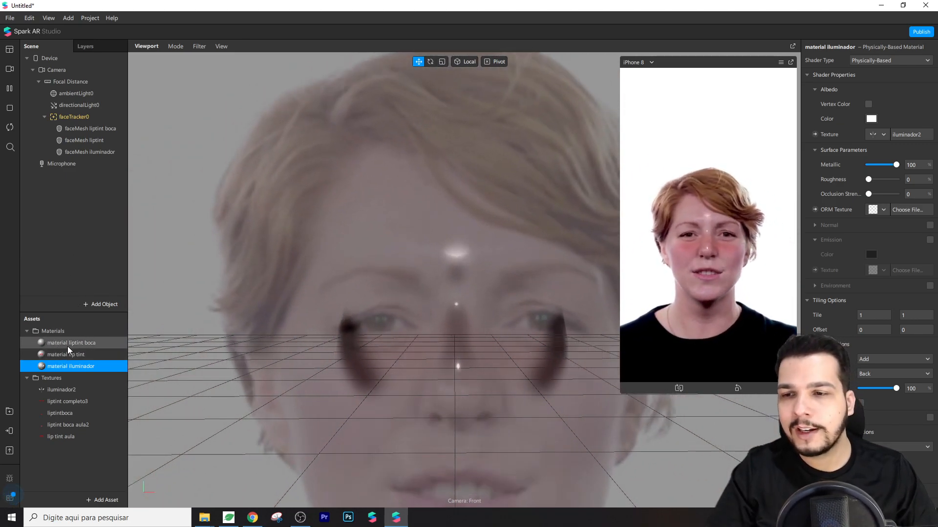
pyautogui.click(67, 347)
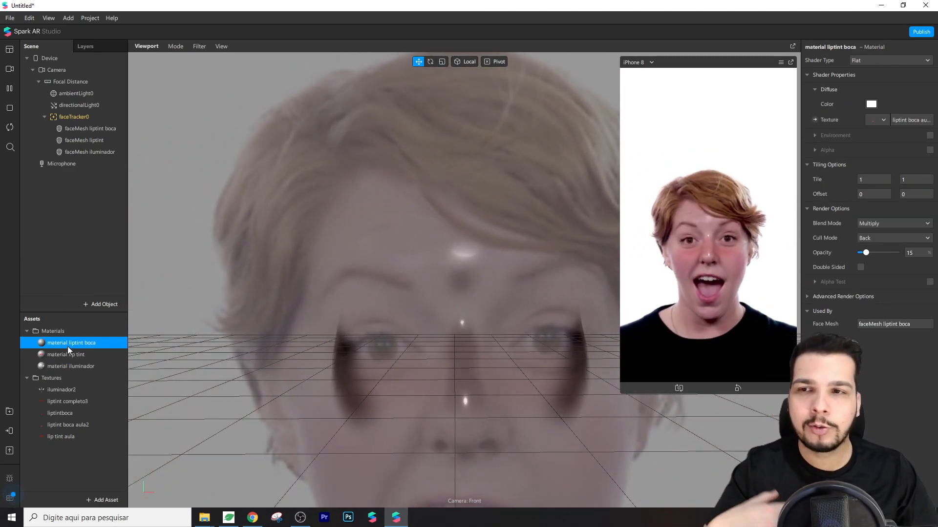
pyautogui.click(70, 117)
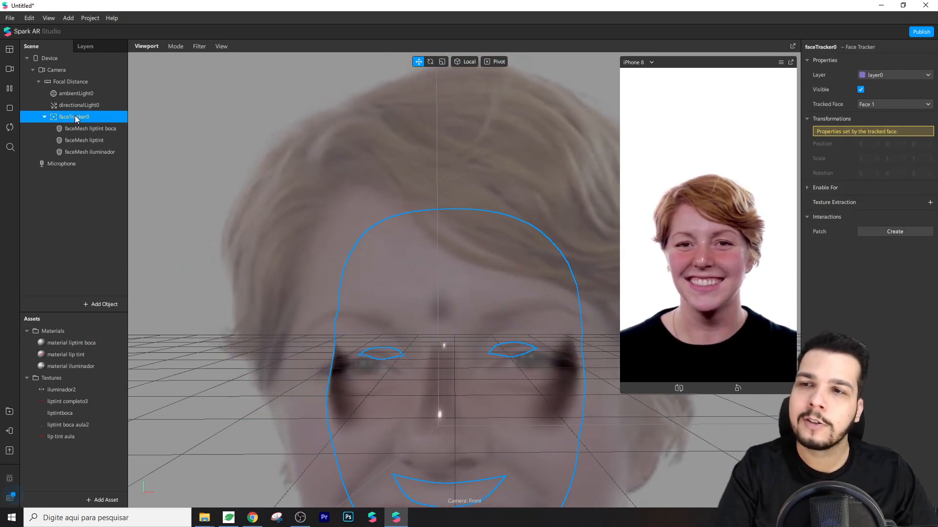
pyautogui.rightClick(75, 117)
pyautogui.moveTo(130, 123)
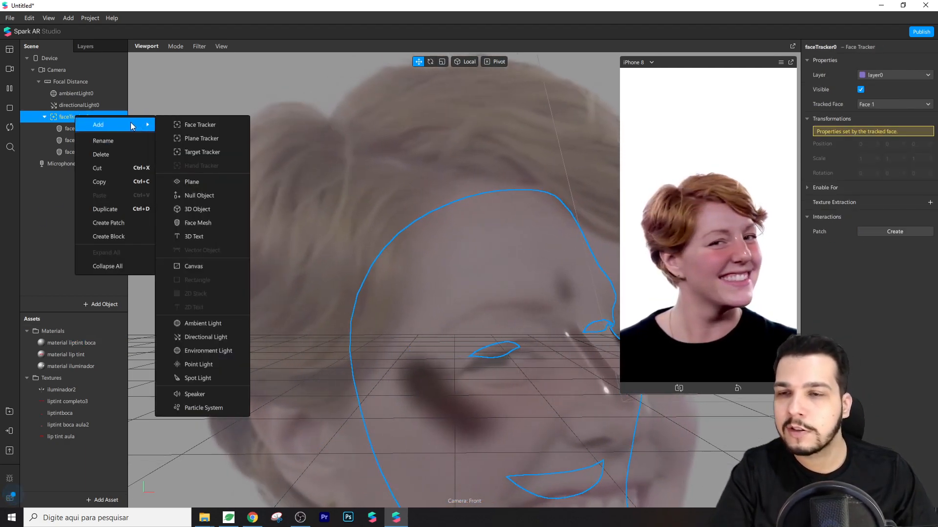
pyautogui.click(65, 116)
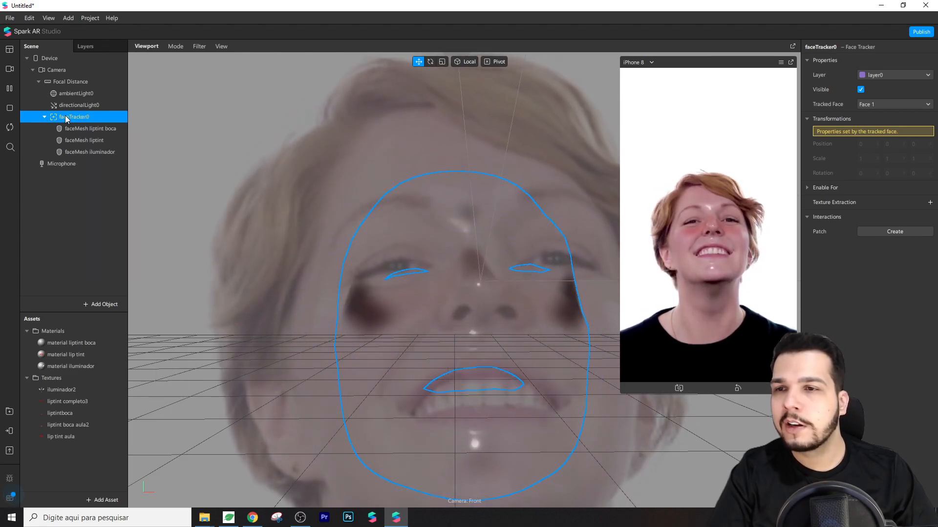
# Add a new face mesh under faceTracker0 and name it "faceMesh retouch".
pyautogui.rightClick(65, 117)
pyautogui.moveTo(101, 128)
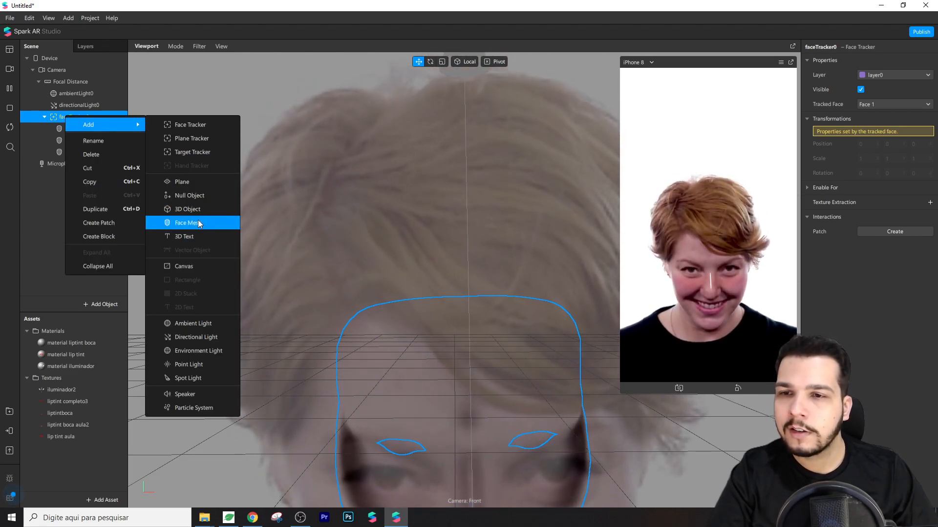
pyautogui.click(195, 224)
pyautogui.doubleClick(78, 164)
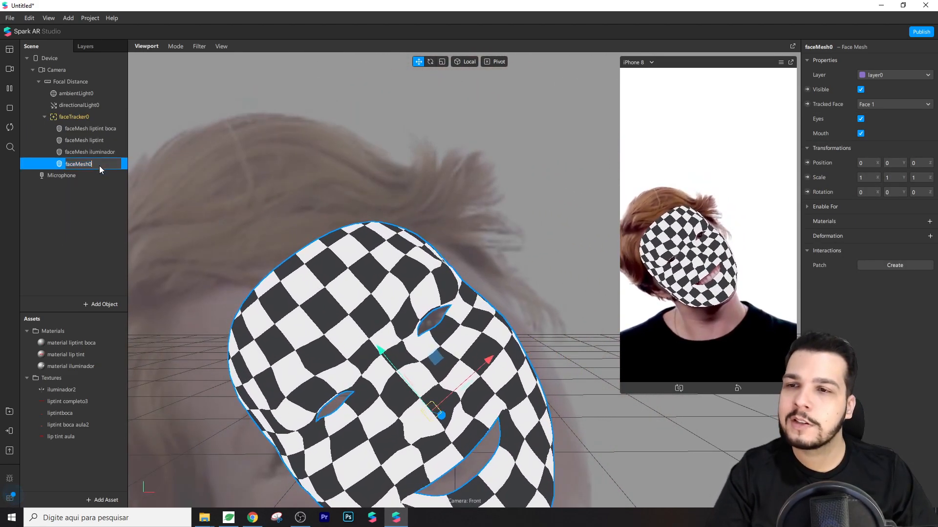
pyautogui.write('faceMesh retoqu')
pyautogui.write('h')
pyautogui.press('Return')
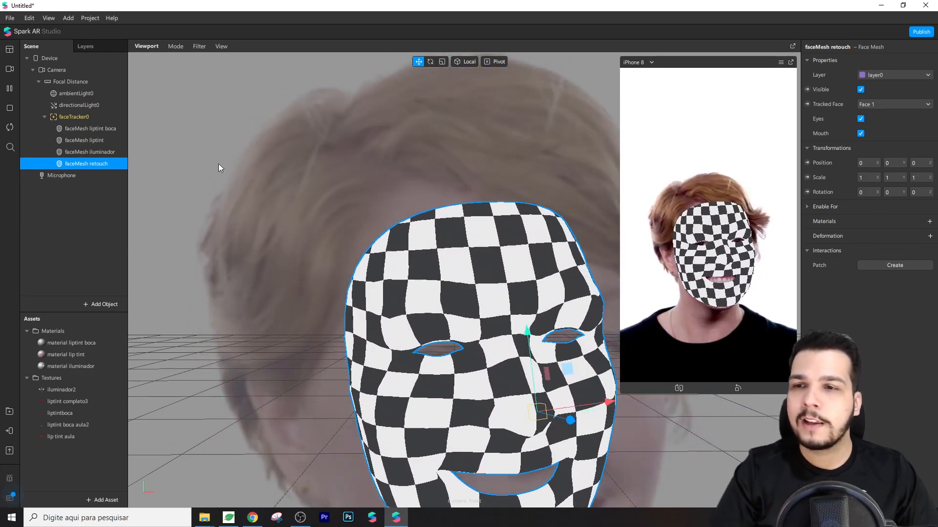
# Create a new material on faceMesh retouch and name it "material retouch".
pyautogui.click(930, 222)
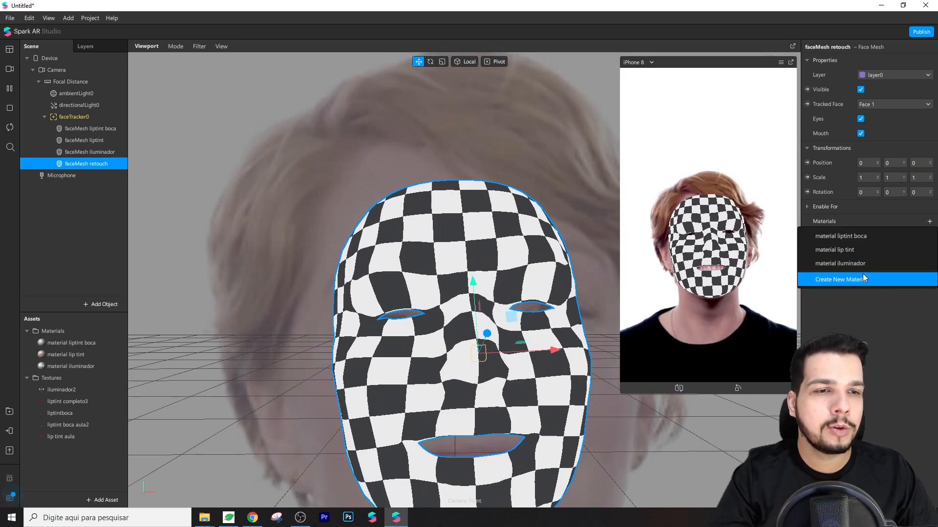
pyautogui.click(863, 276)
pyautogui.doubleClick(93, 378)
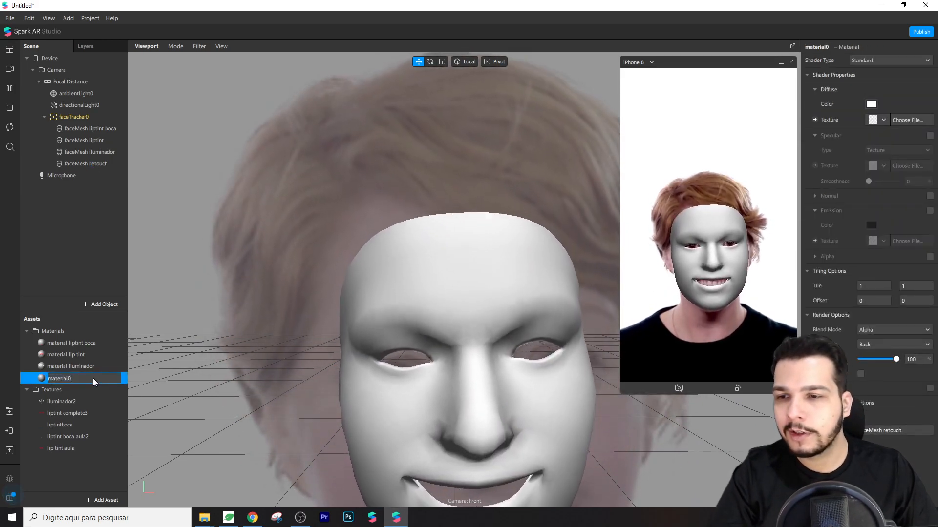
pyautogui.write('material retouch')
pyautogui.press('Return')
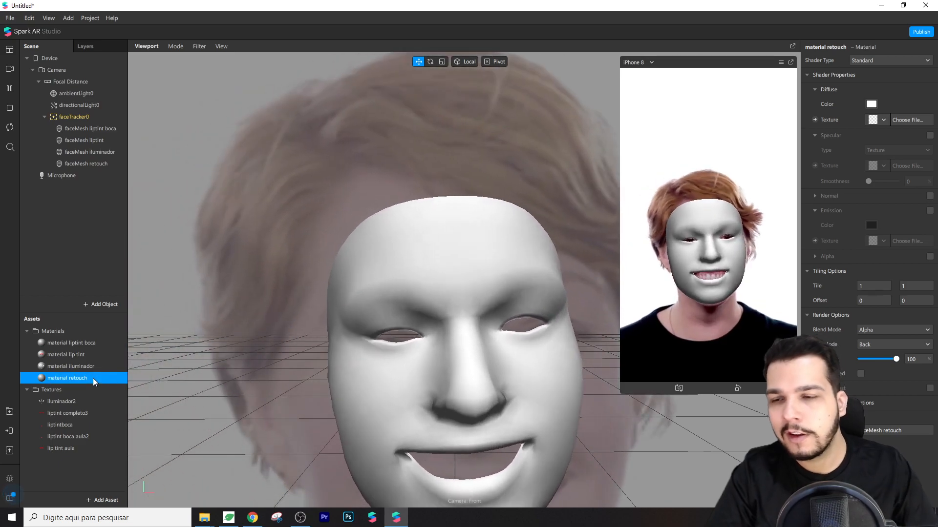
# Change the shader type of material retouch to Retouching and set its skin smoothing to 40%.
pyautogui.click(872, 61)
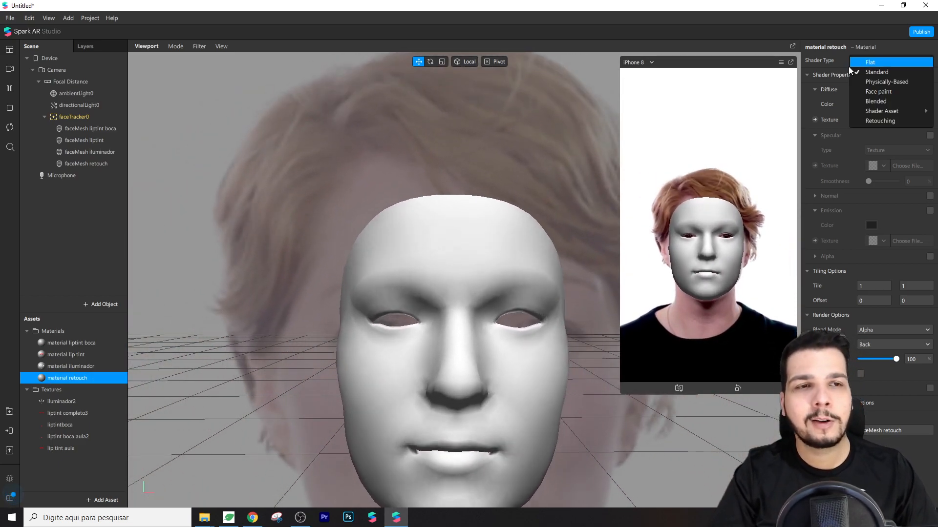
pyautogui.click(890, 120)
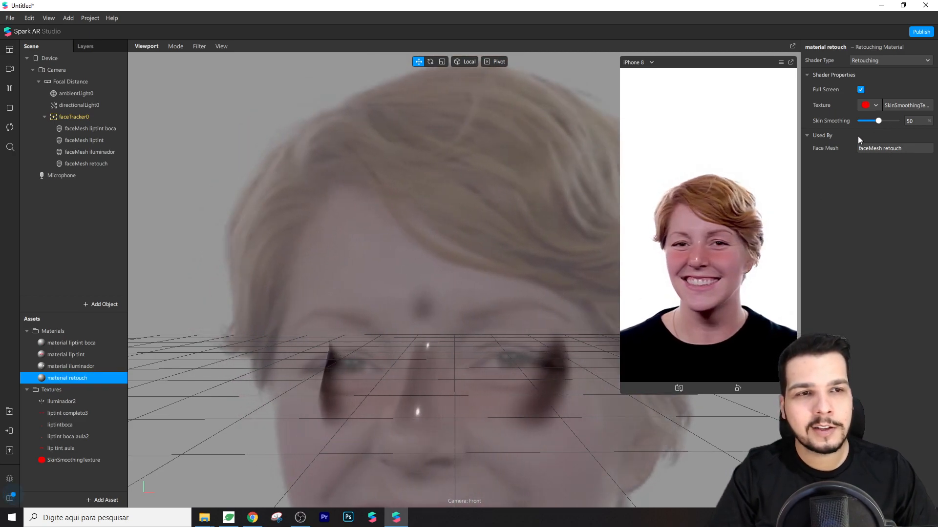
pyautogui.doubleClick(914, 124)
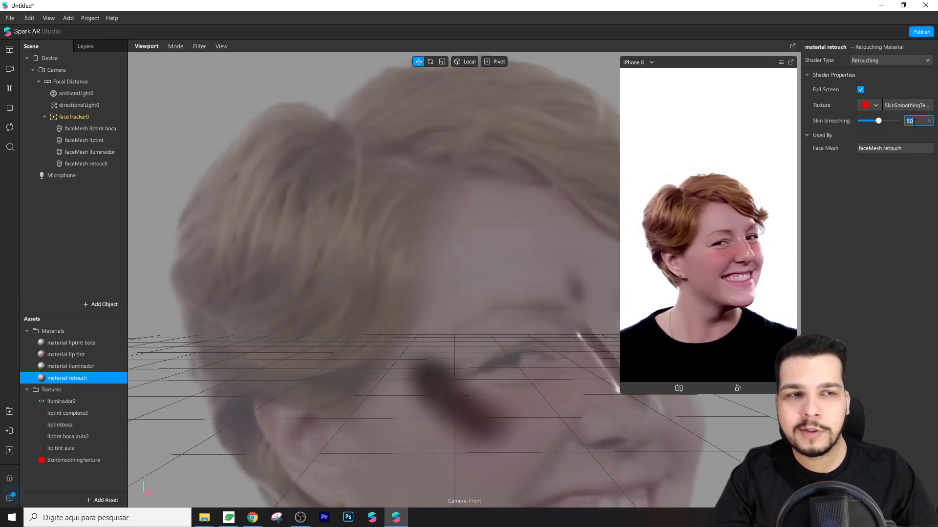
pyautogui.write('40')
pyautogui.press('Return')
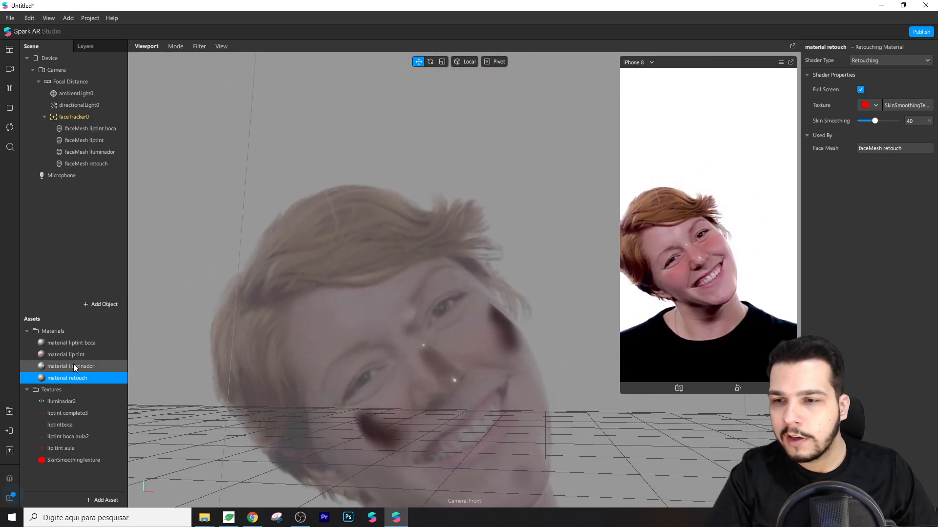
# Lower the opacity of material iluminador to 22% and clear the selection.
pyautogui.click(72, 368)
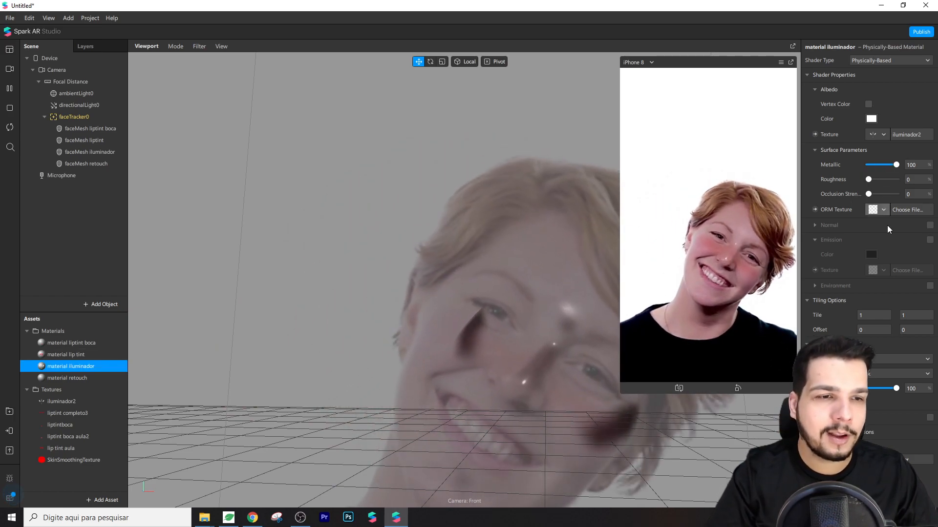
pyautogui.moveTo(895, 389); pyautogui.dragTo(869, 392)
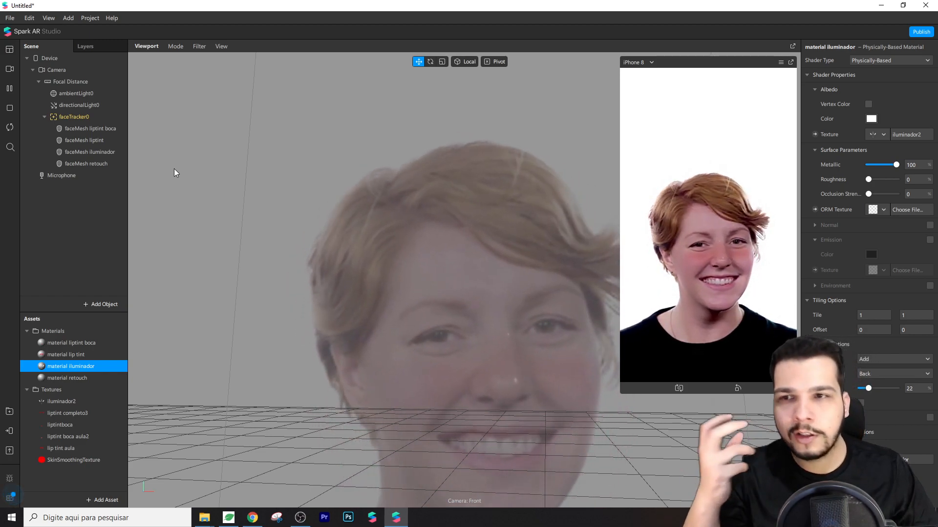
pyautogui.click(68, 209)
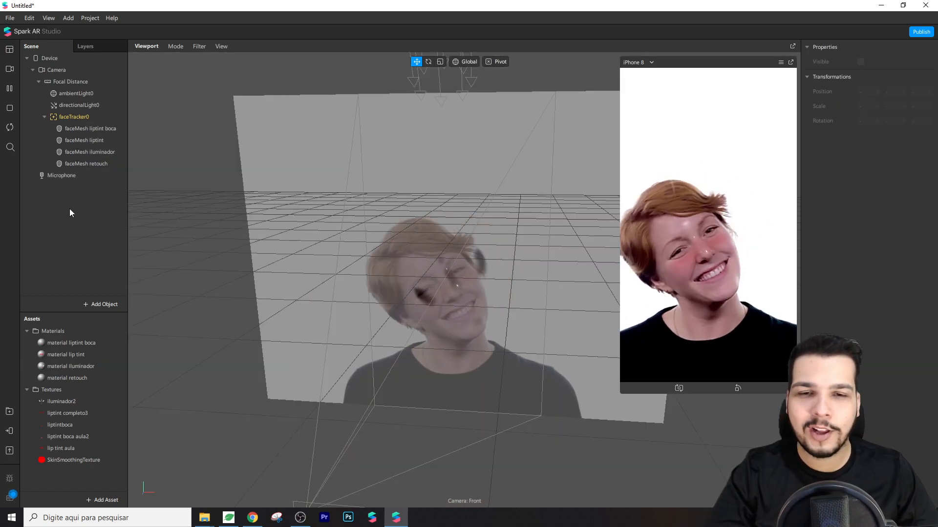
# Review the liptint boca, liptint, iluminador and retouch face meshes under faceTracker0 one by one.
pyautogui.click(90, 130)
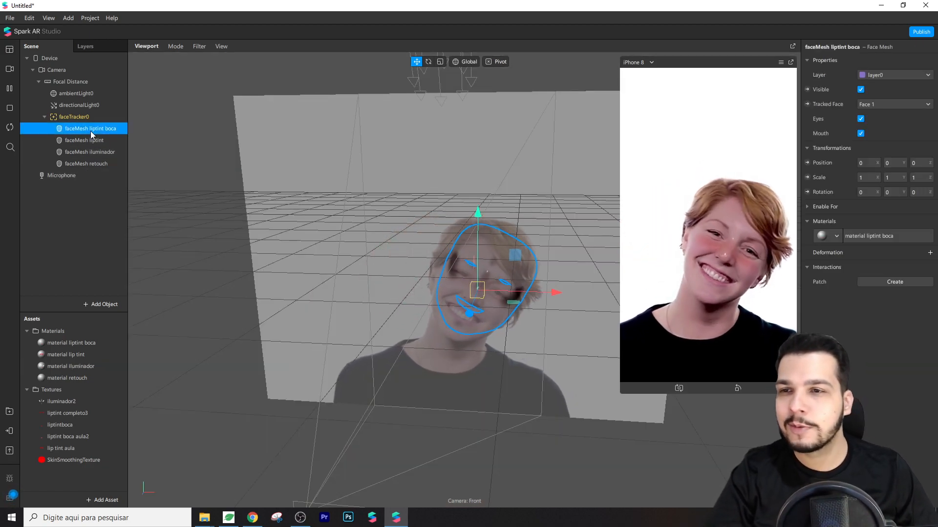
pyautogui.click(83, 140)
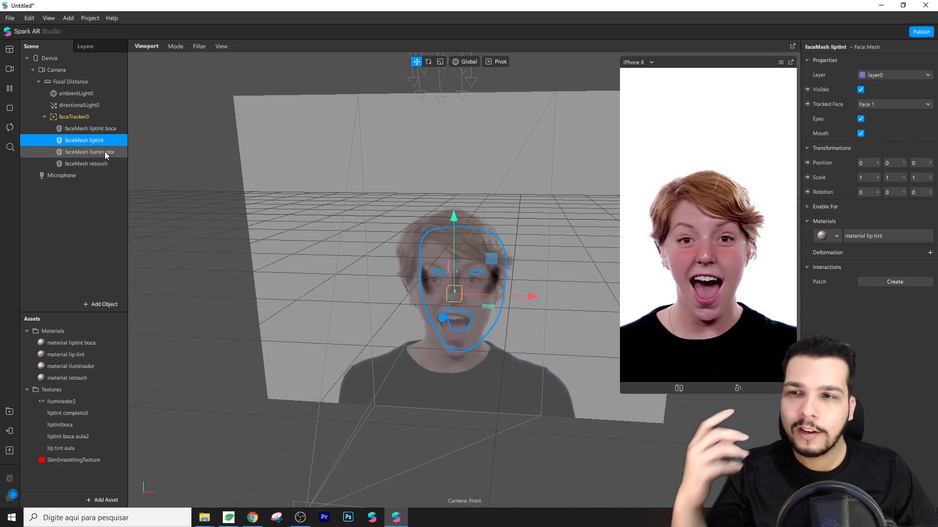
pyautogui.click(105, 151)
pyautogui.click(103, 163)
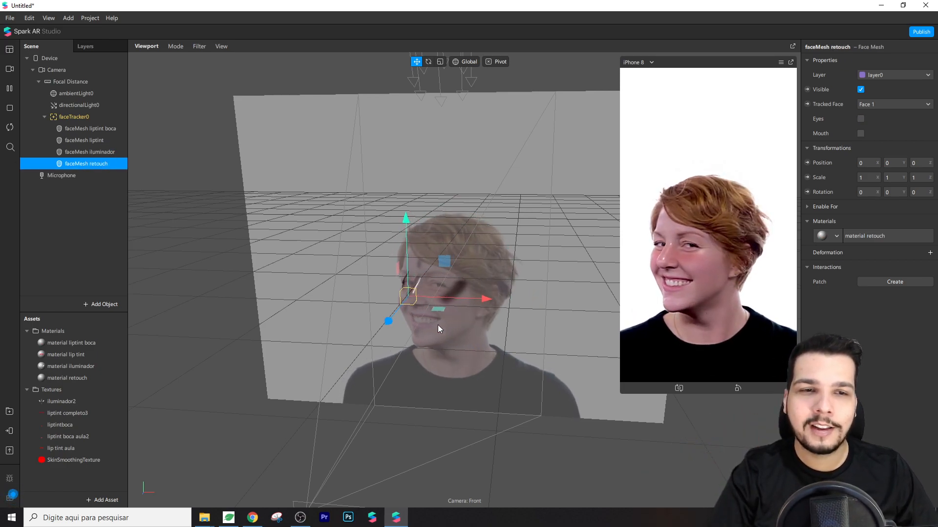
pyautogui.scroll(5, 440, 342)
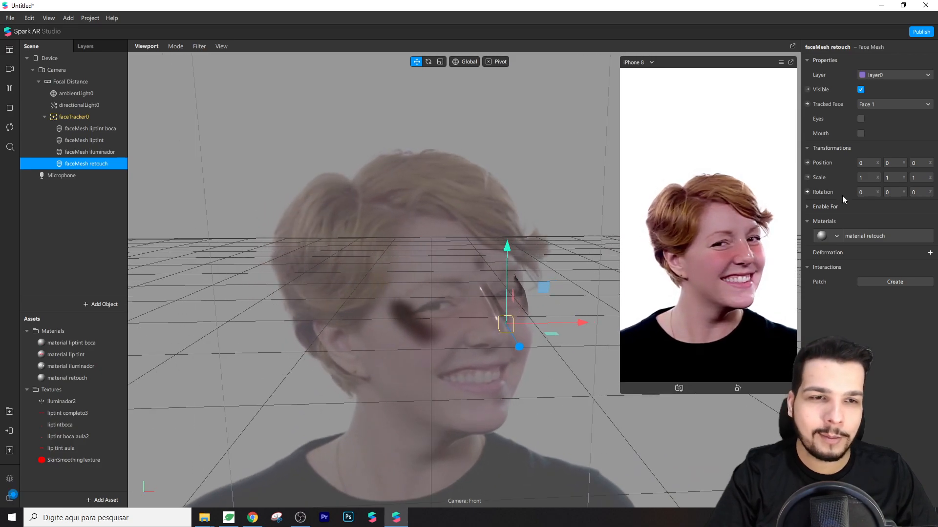
# Add a null object under faceTracker0.
pyautogui.click(71, 120)
pyautogui.rightClick(72, 121)
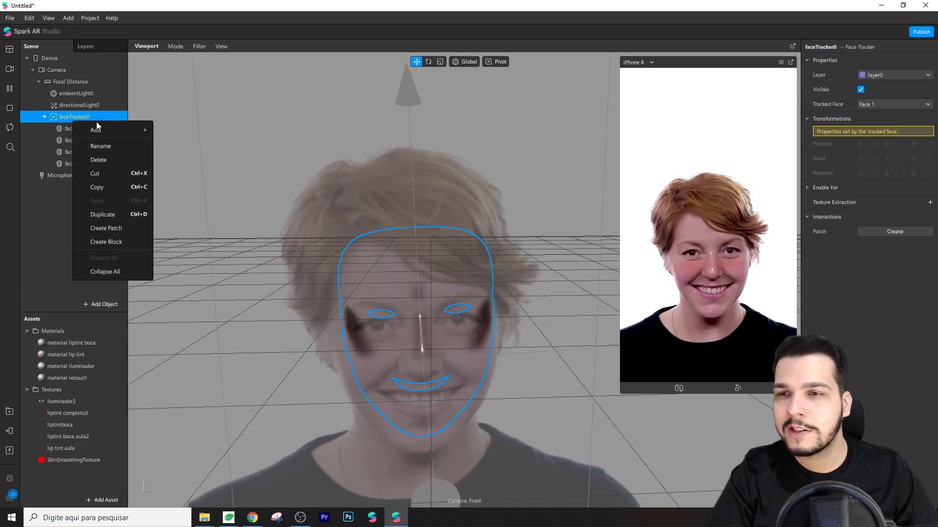
pyautogui.moveTo(122, 130)
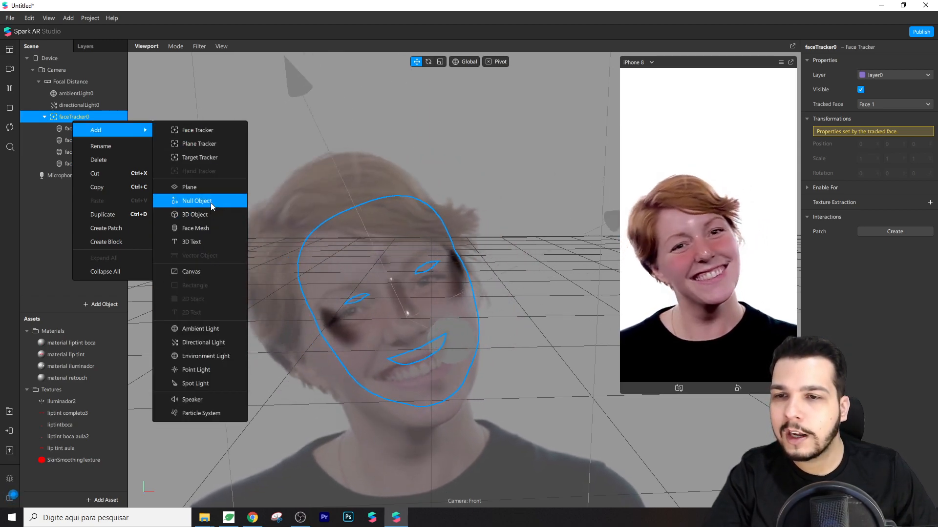
pyautogui.click(211, 202)
# Move all four face meshes, from liptint boca through retouch, into the null object under faceTracker0.
pyautogui.click(86, 165)
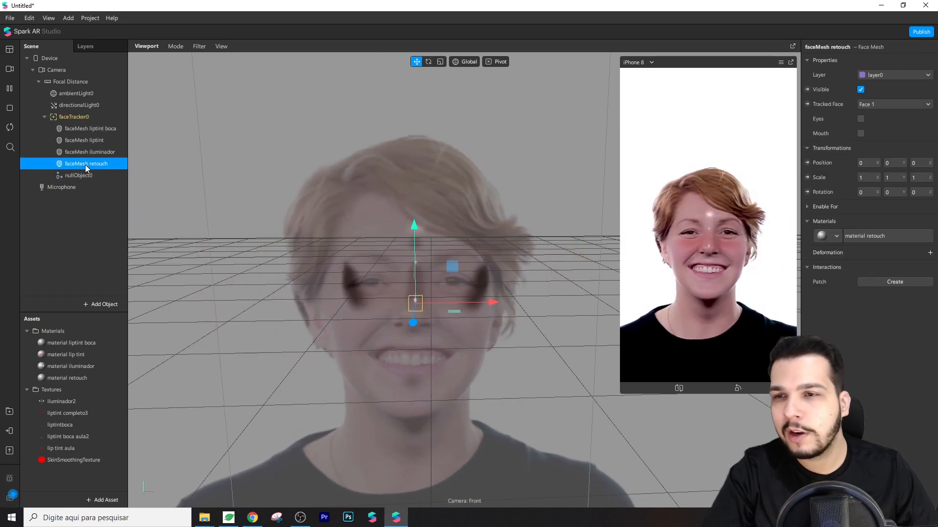
pyautogui.keyDown('shift'); pyautogui.click(98, 129); pyautogui.keyUp('shift')
pyautogui.moveTo(102, 128); pyautogui.dragTo(80, 176)
# Turn off the visibility of the null object that groups the face meshes.
pyautogui.click(89, 131)
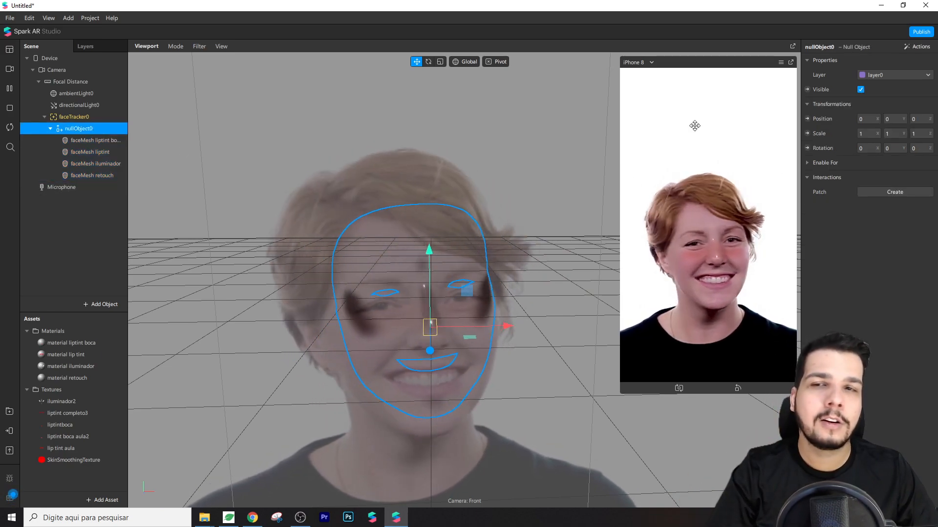
pyautogui.click(861, 89)
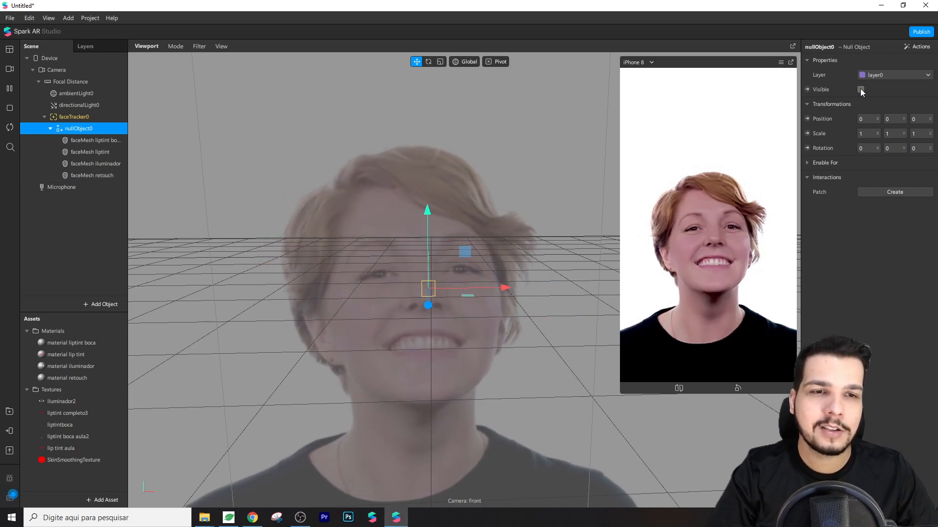
# Turn the null object's visibility back on and set the opacity of material iluminador to 29%.
pyautogui.click(860, 89)
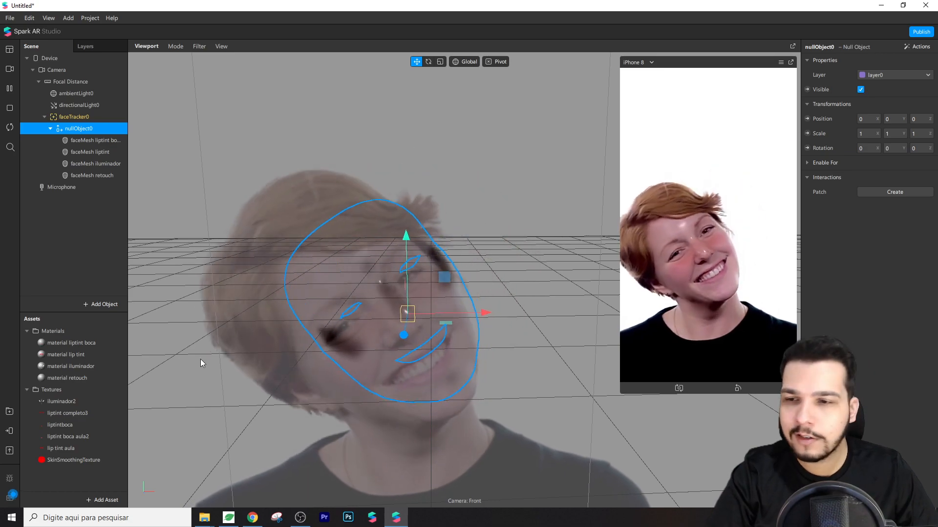
pyautogui.click(87, 367)
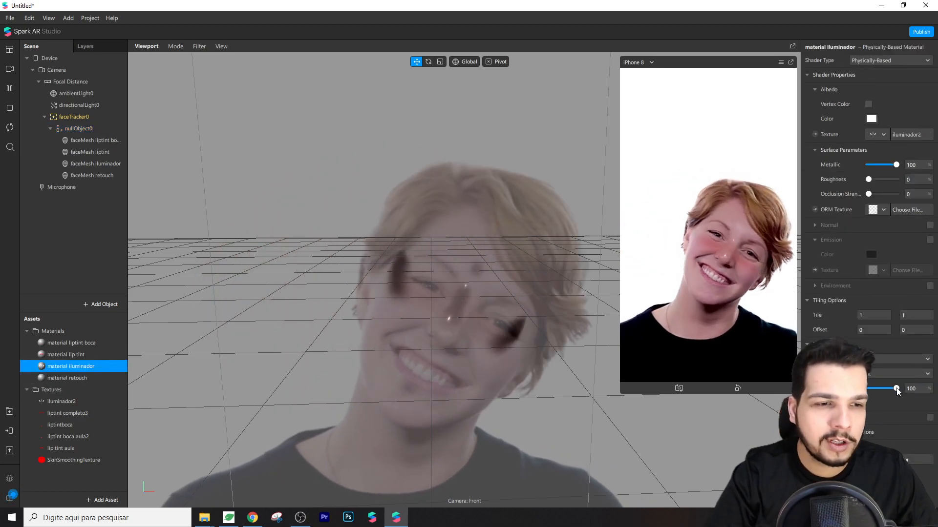
pyautogui.moveTo(877, 388); pyautogui.dragTo(872, 388)
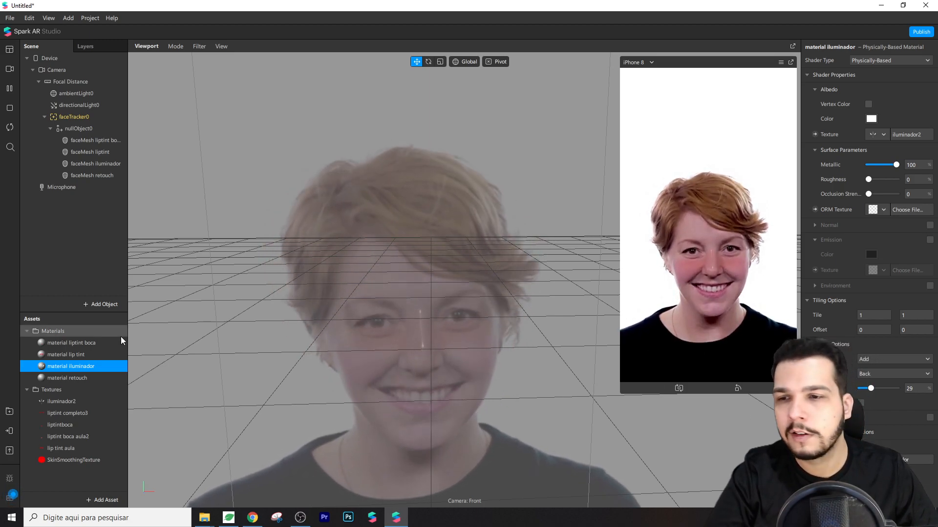
# Select the liptint boca, lip tint and iluminador materials together and check their advanced render options.
pyautogui.click(80, 343)
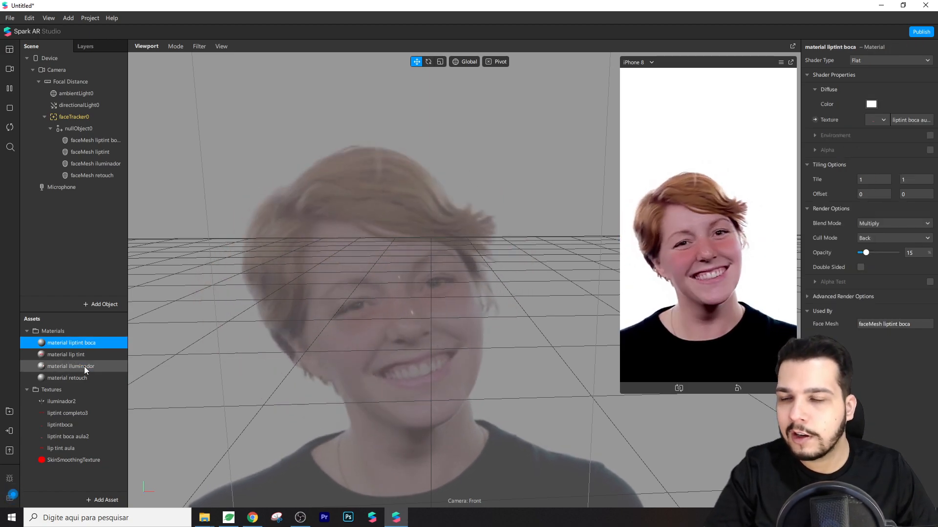
pyautogui.keyDown('shift'); pyautogui.click(84, 366); pyautogui.keyUp('shift')
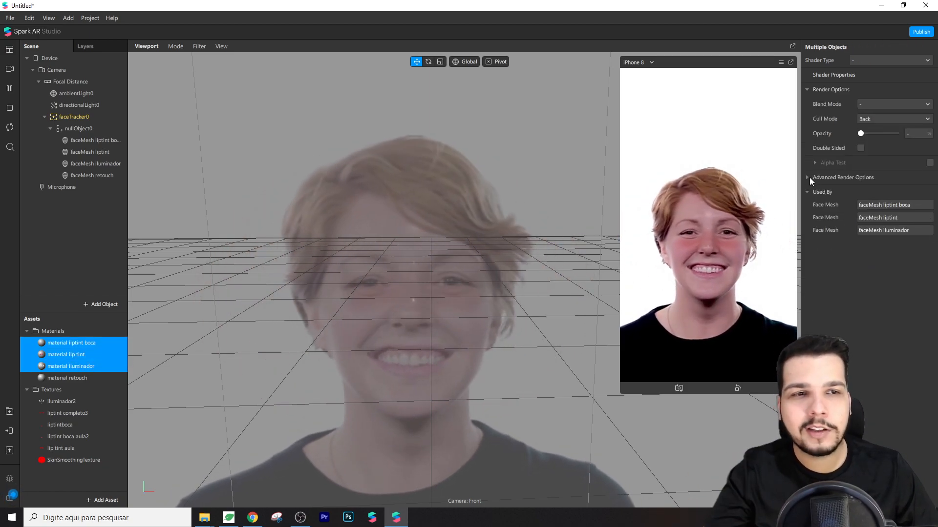
pyautogui.click(811, 177)
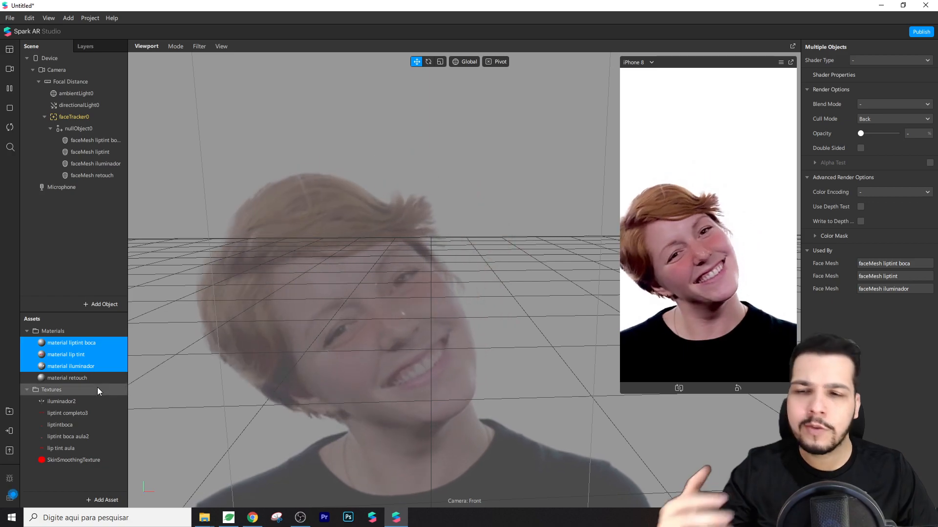
# Review the properties of the retouch, iluminador, liptint and liptint boca face meshes inside the null object.
pyautogui.click(86, 177)
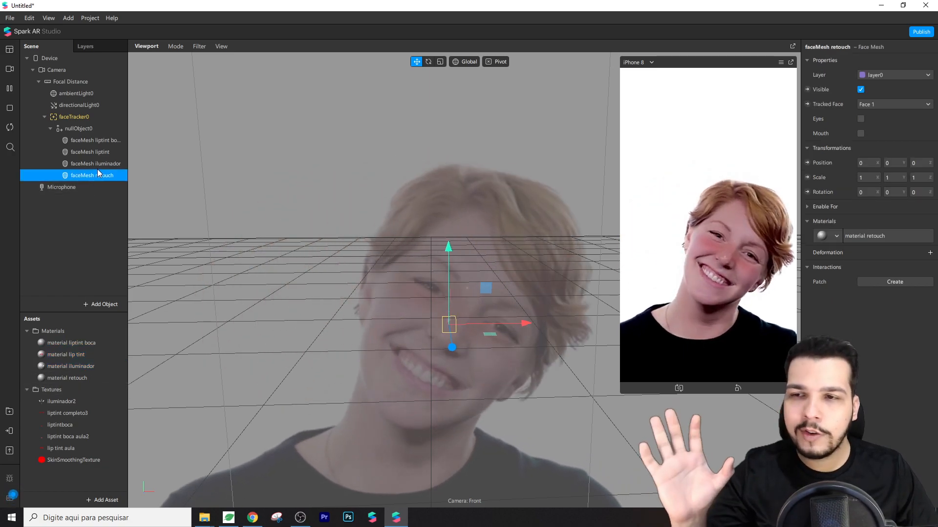
pyautogui.click(97, 165)
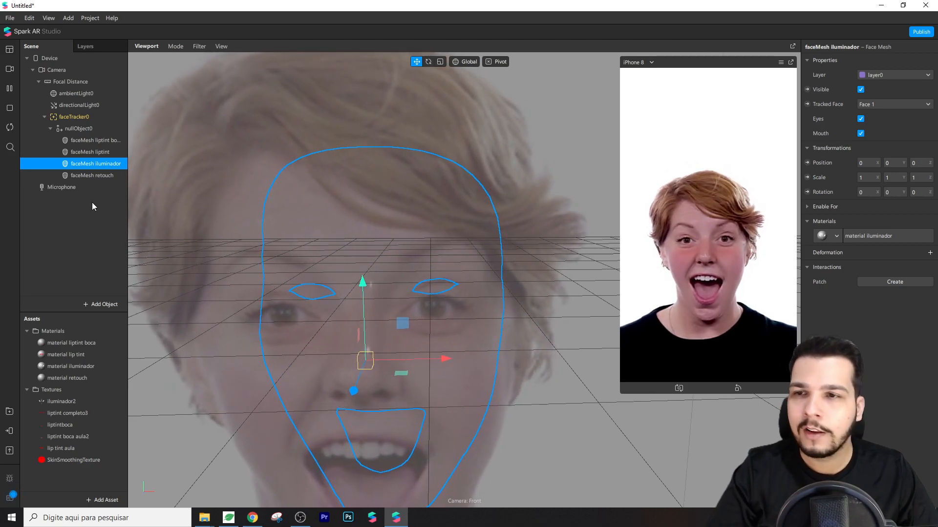
pyautogui.click(95, 155)
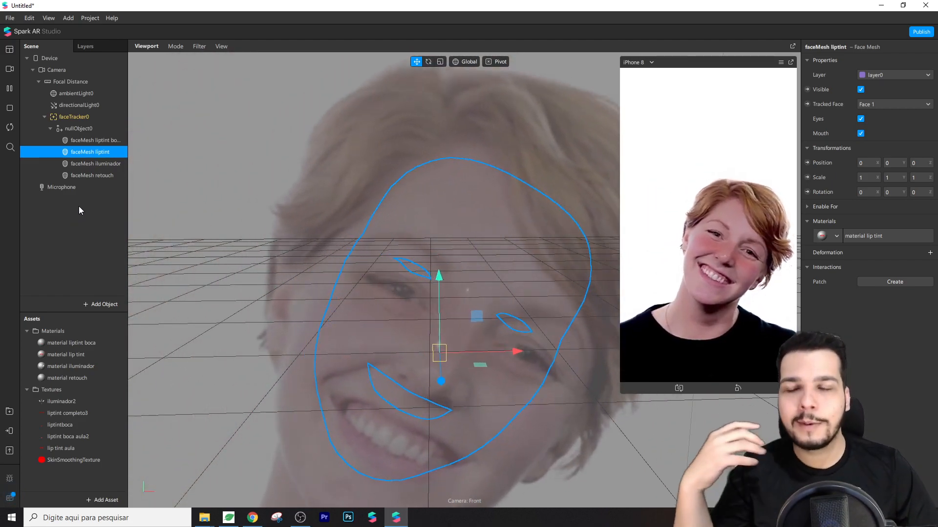
pyautogui.click(80, 207)
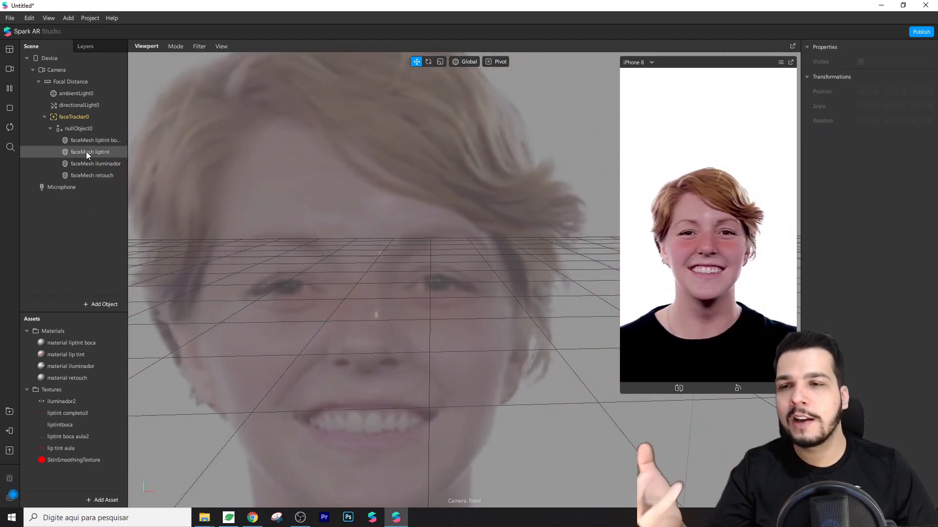
pyautogui.click(94, 141)
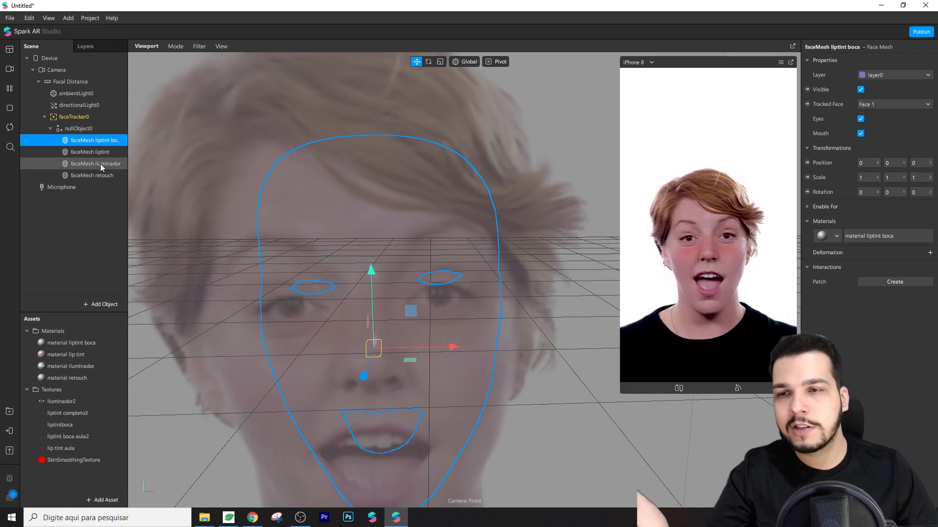
pyautogui.click(89, 163)
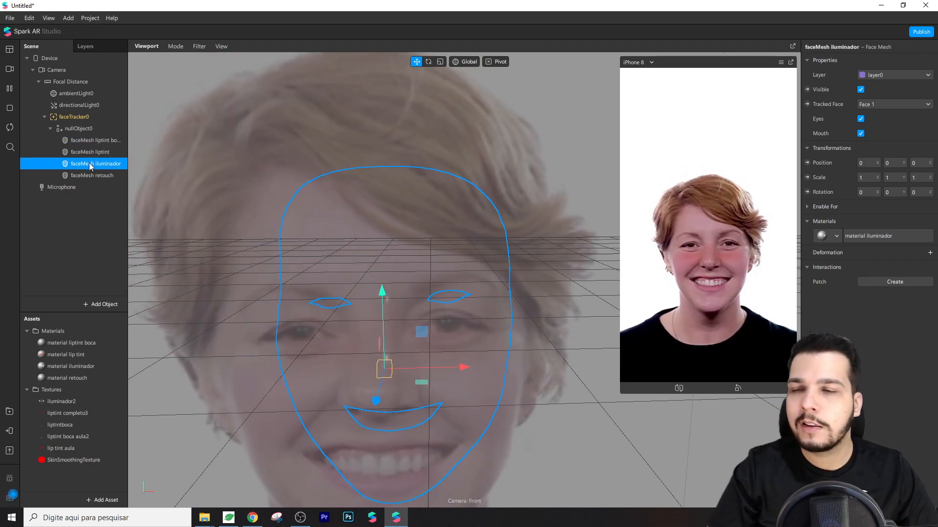
pyautogui.click(89, 238)
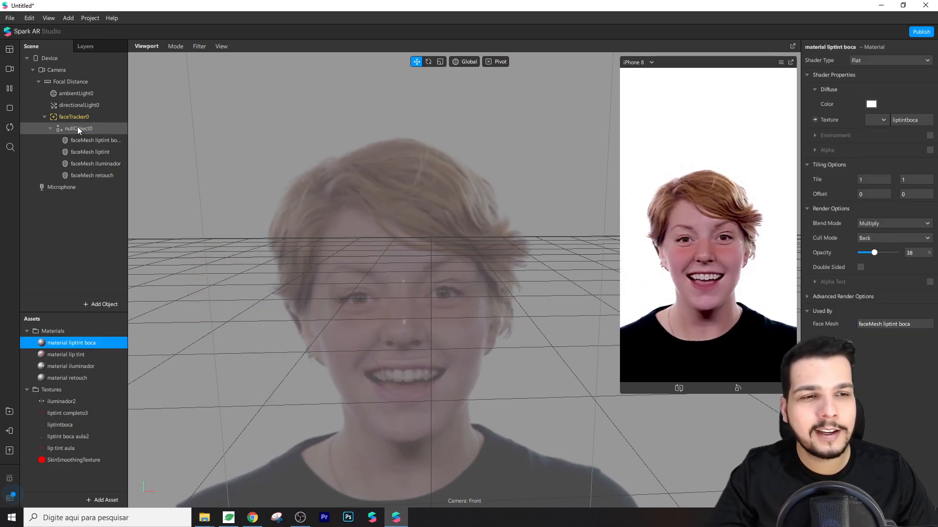
# Toggle the null object's visibility to compare the makeup, and switch the preview to the simulation video of the woman with long red hair.
pyautogui.click(77, 128)
pyautogui.click(860, 90)
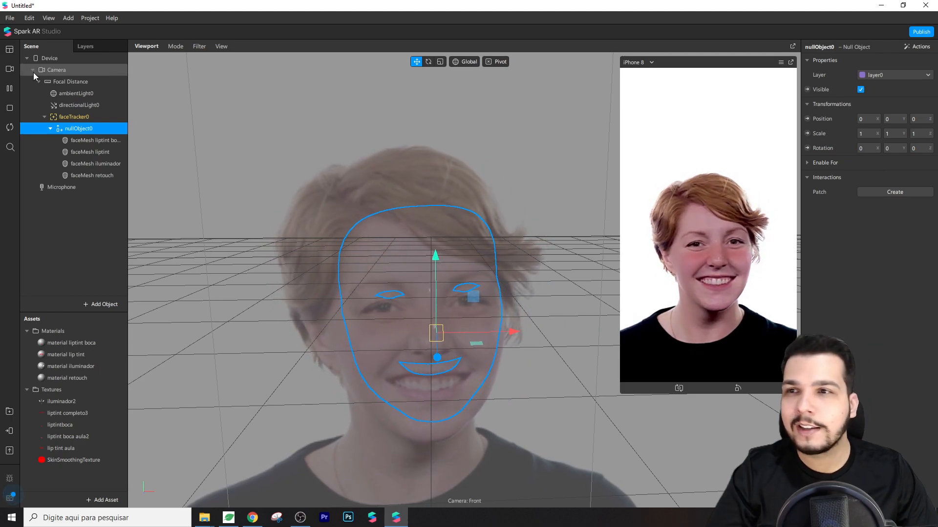
pyautogui.click(9, 69)
pyautogui.click(88, 196)
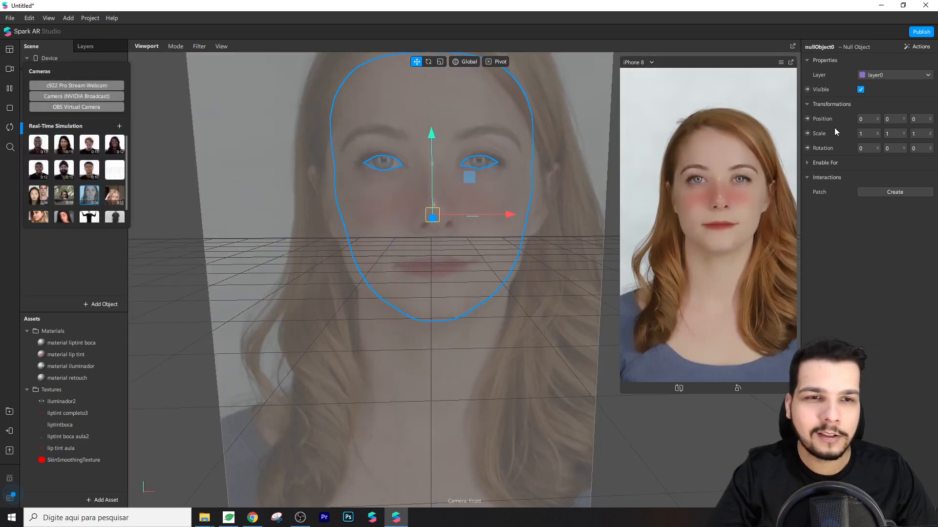
# Switch the null object's visibility off and on repeatedly to compare the long-haired woman's face with and without makeup, leaving it visible.
pyautogui.click(860, 92)
pyautogui.click(860, 92)
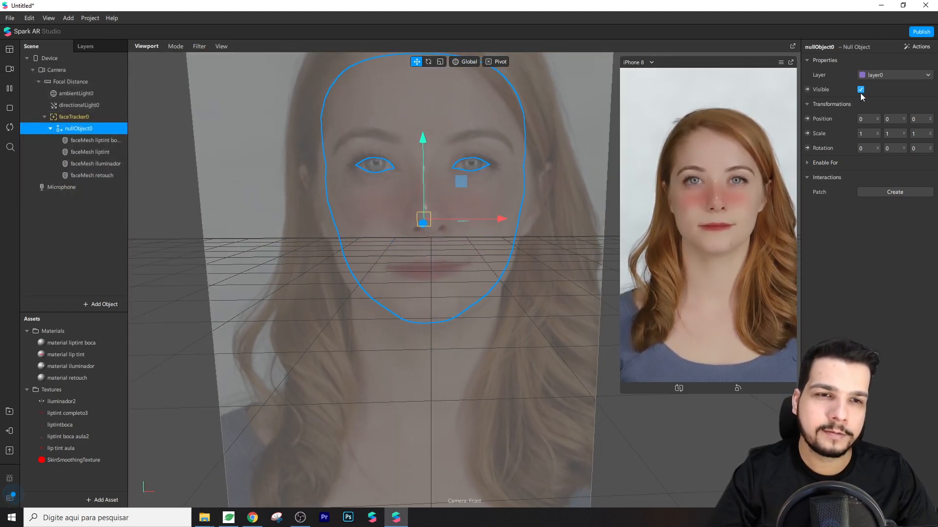
pyautogui.click(860, 93)
pyautogui.click(860, 93)
pyautogui.click(860, 90)
pyautogui.click(859, 90)
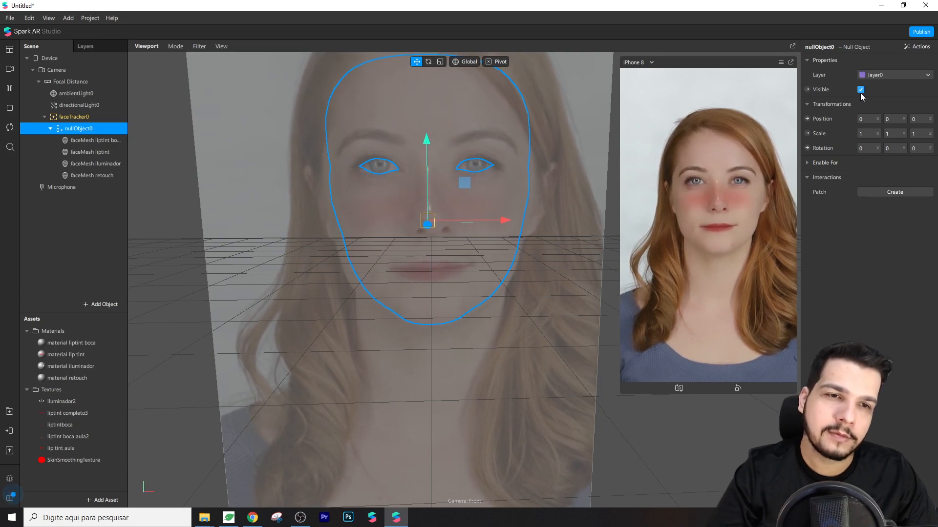
pyautogui.click(860, 89)
# Change the preview to the blonde woman's simulation video and toggle the null object's visibility to compare the makeup on her face.
pyautogui.click(10, 69)
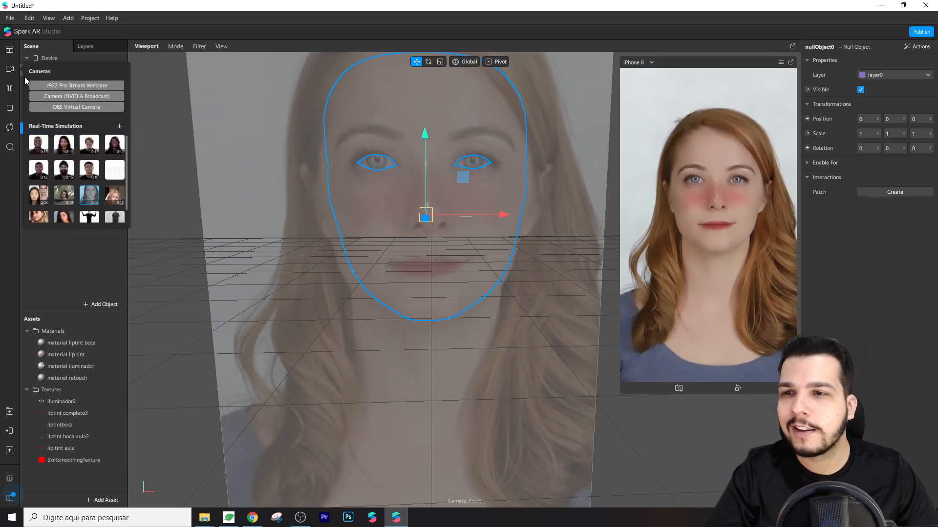
pyautogui.click(115, 181)
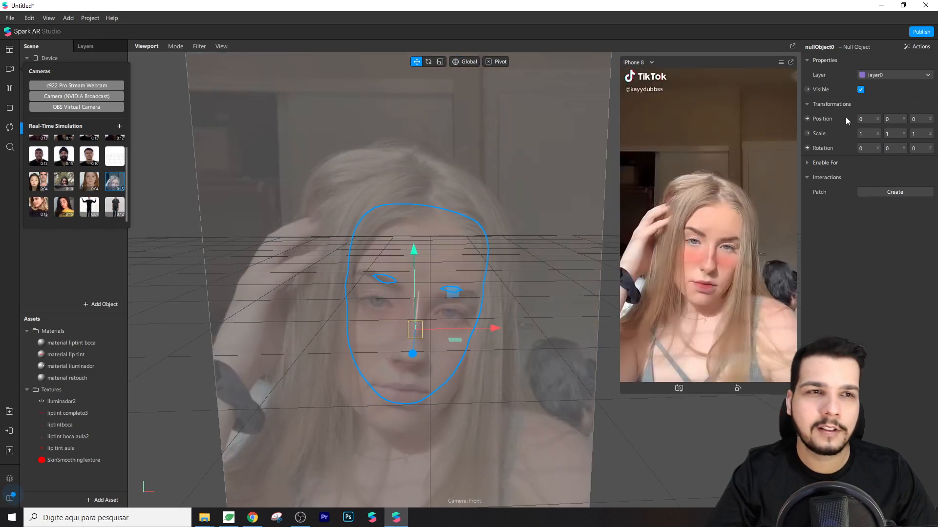
pyautogui.click(861, 91)
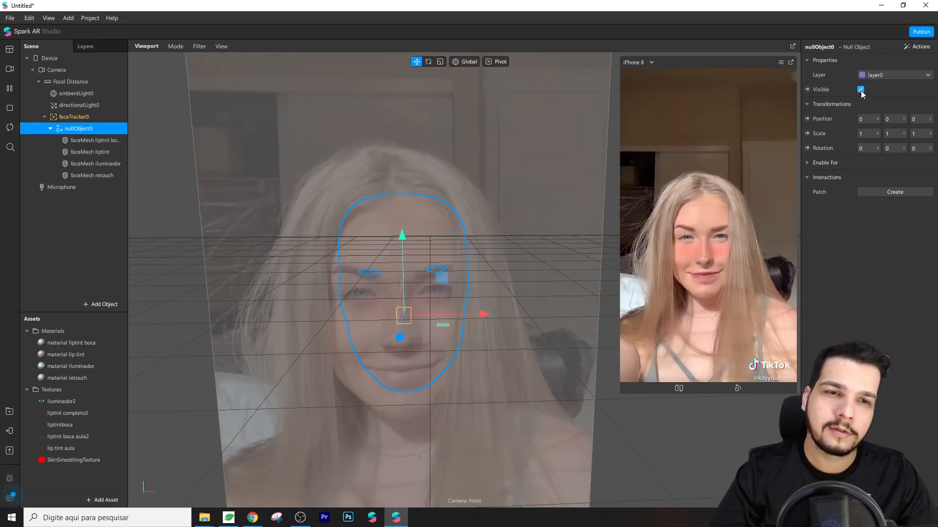
pyautogui.click(861, 90)
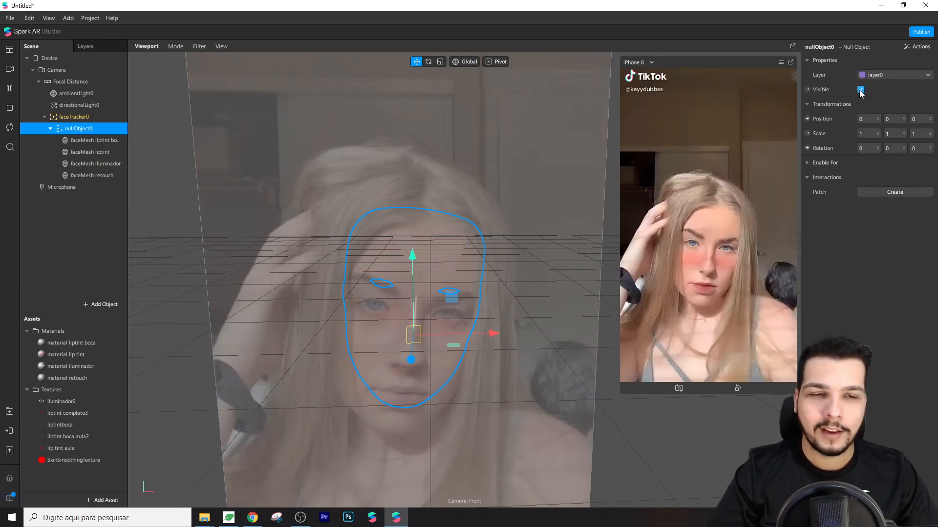